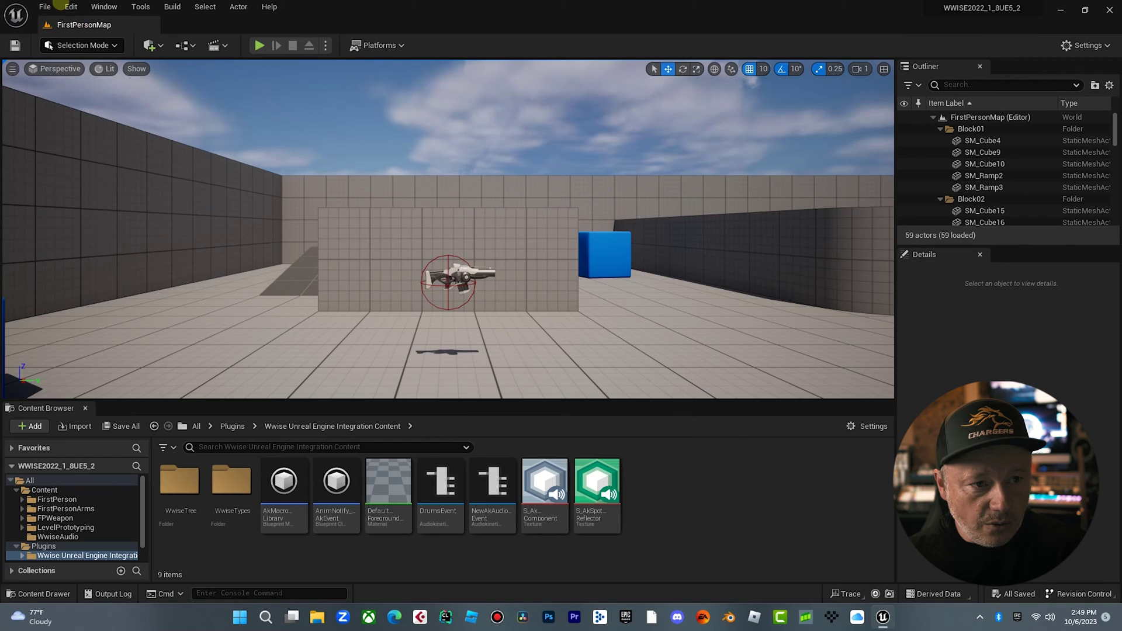
- Start a new First Person template project, name it WWISE2022_1_8_UE52, and create it
left_click(50, 5)
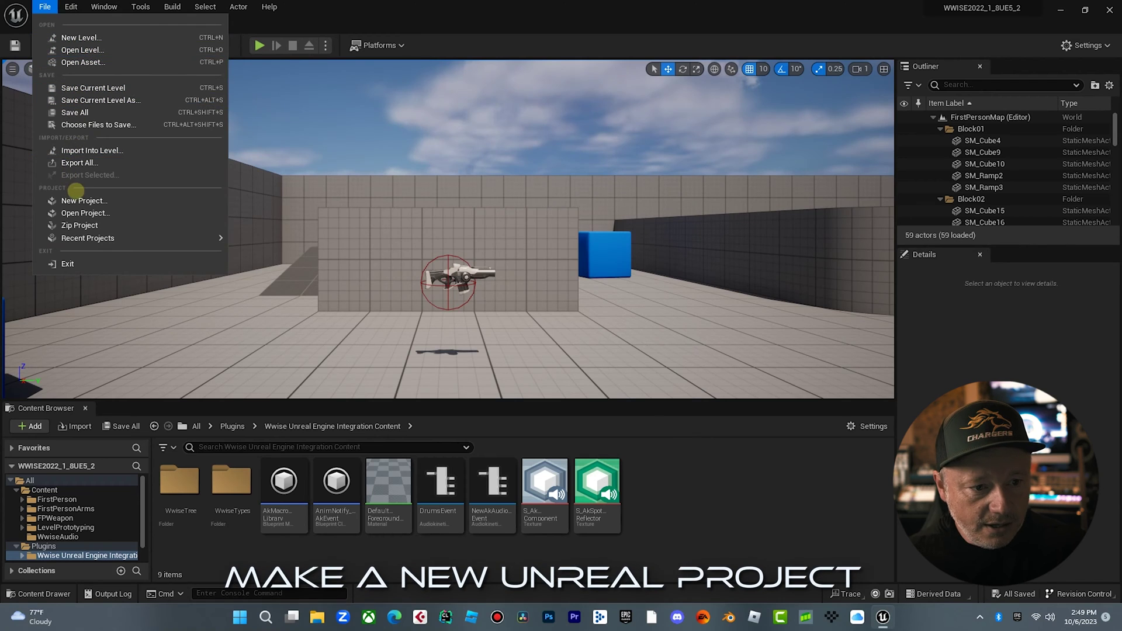
left_click(79, 200)
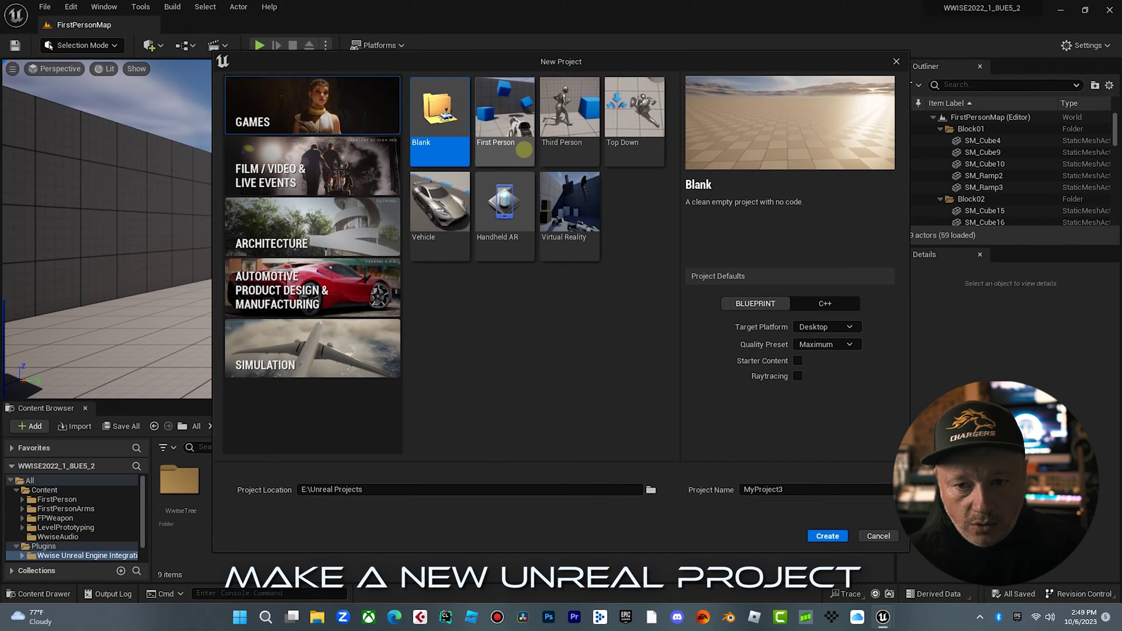
left_click(525, 150)
double_click(796, 491)
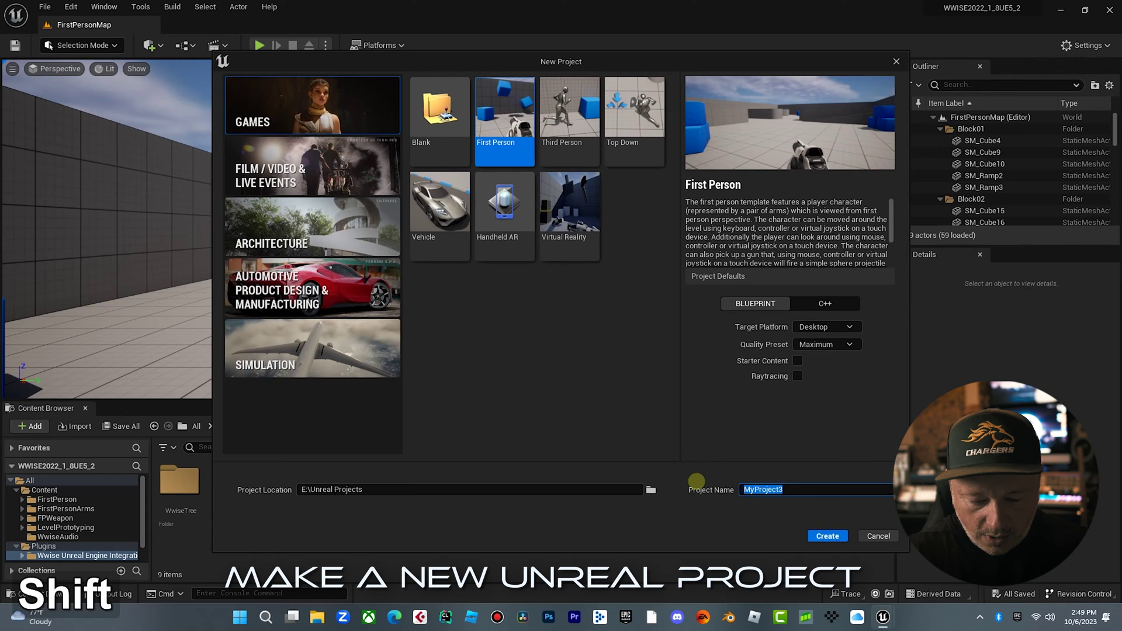
type("WWISe2022")
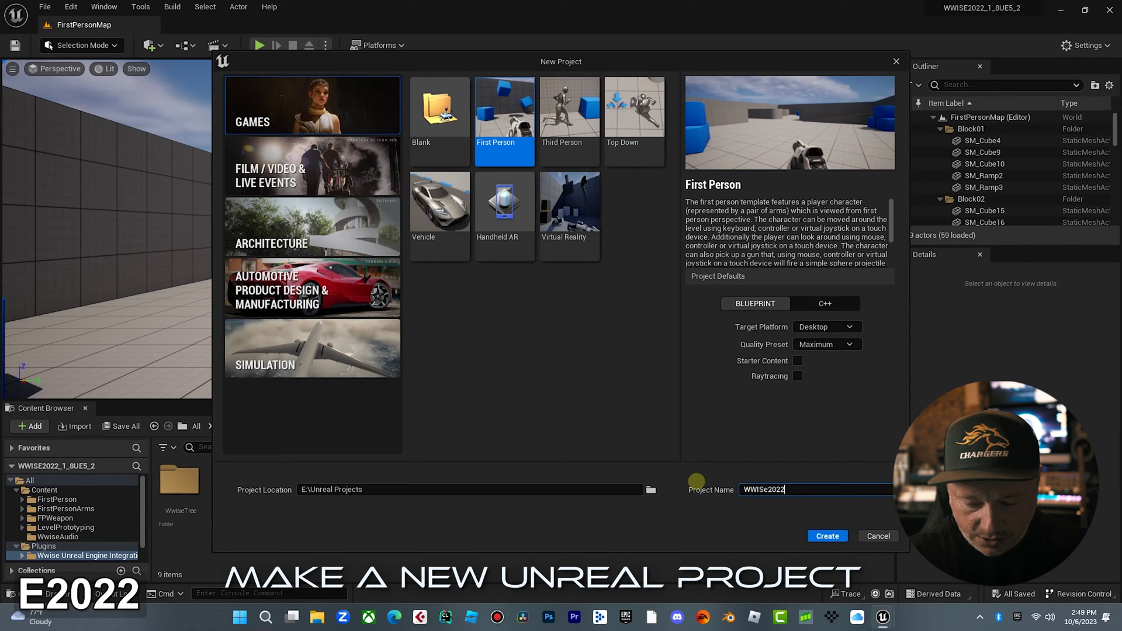
type("_1_8")
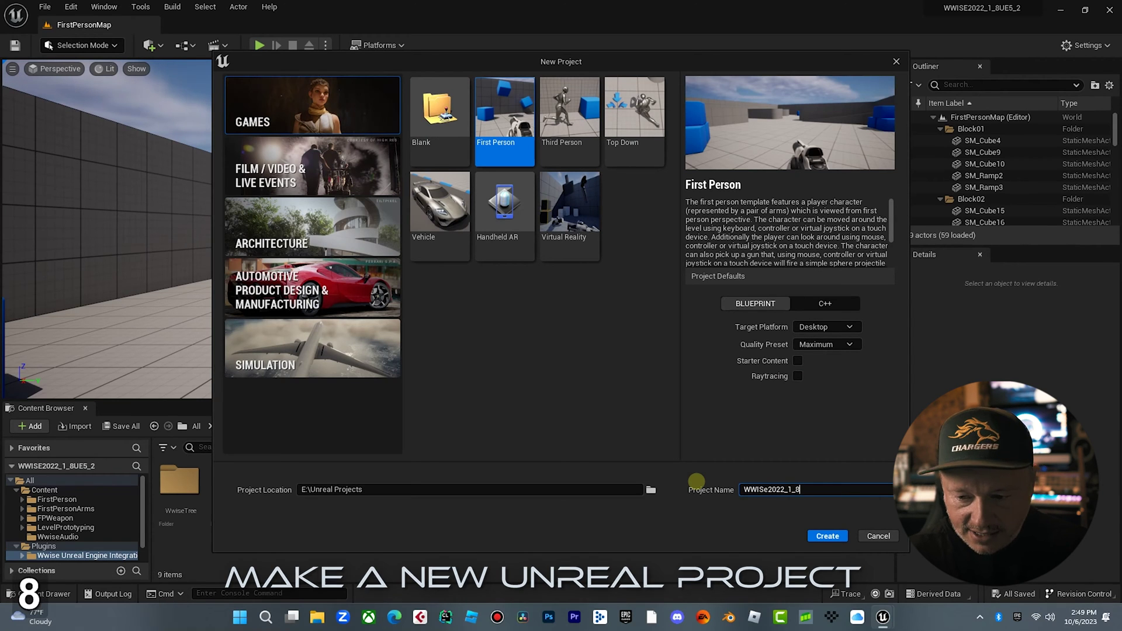
type("_UE5")
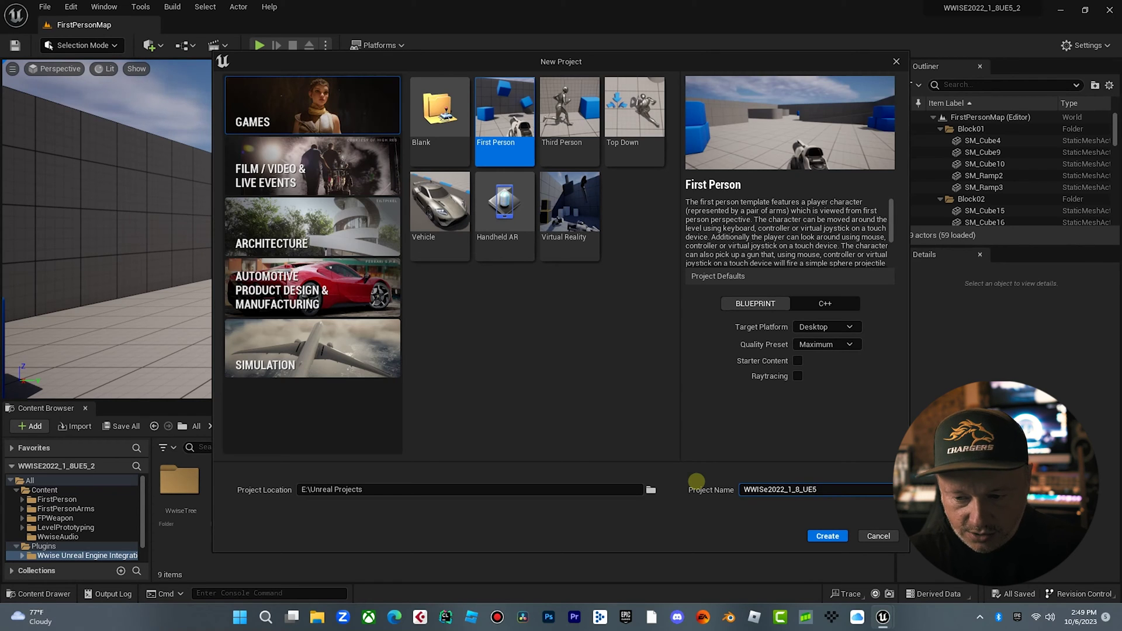
type("2")
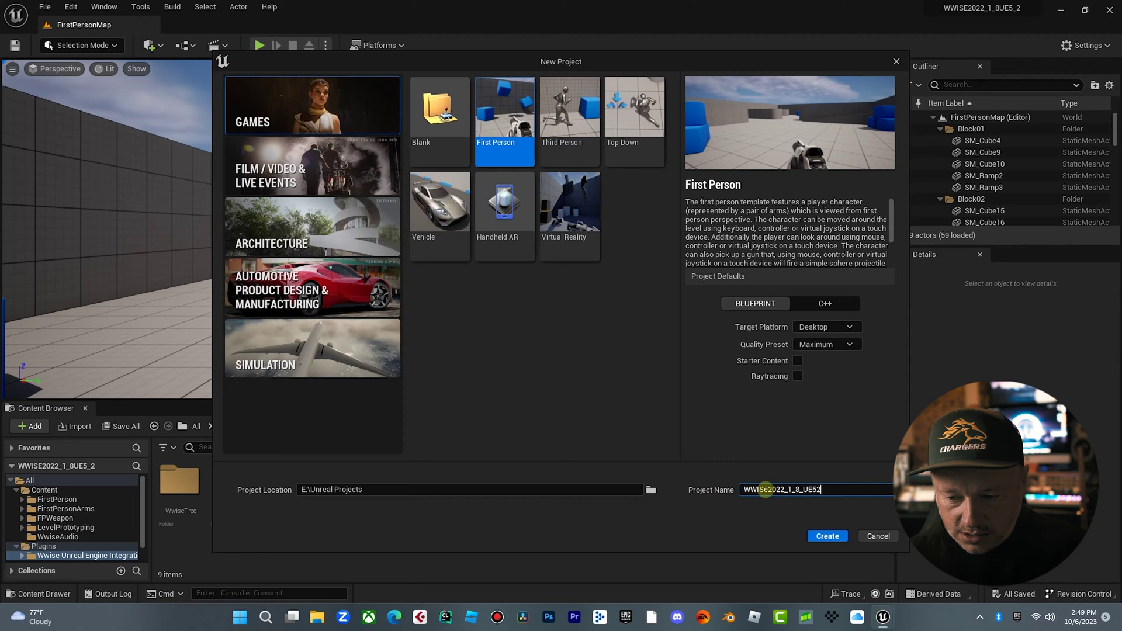
key("shift+Right")
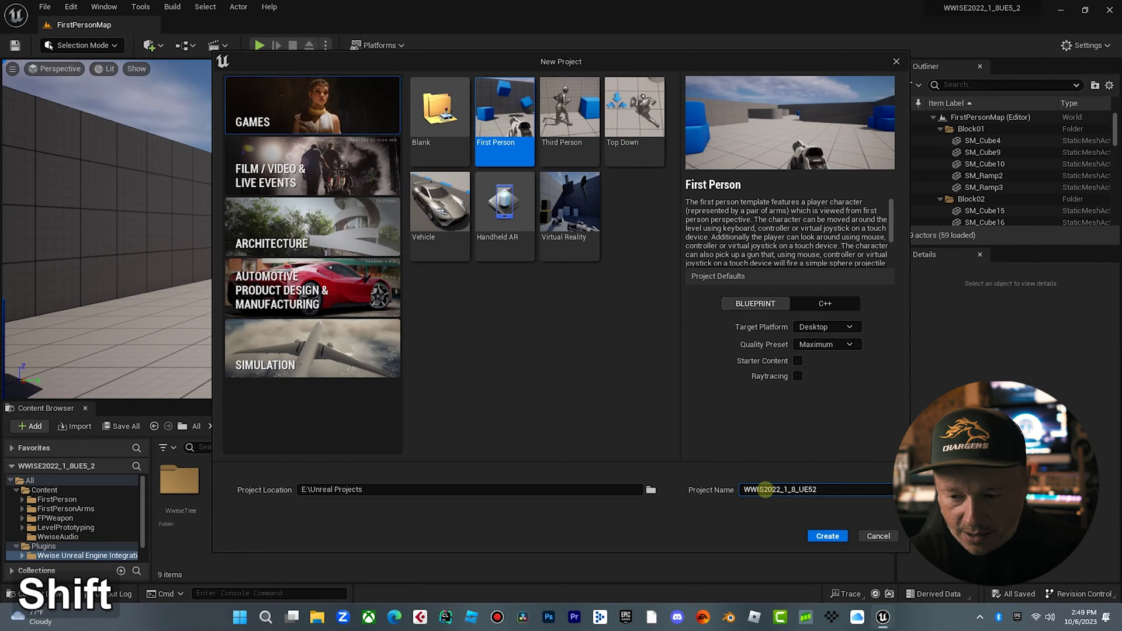
type("E")
left_click(828, 537)
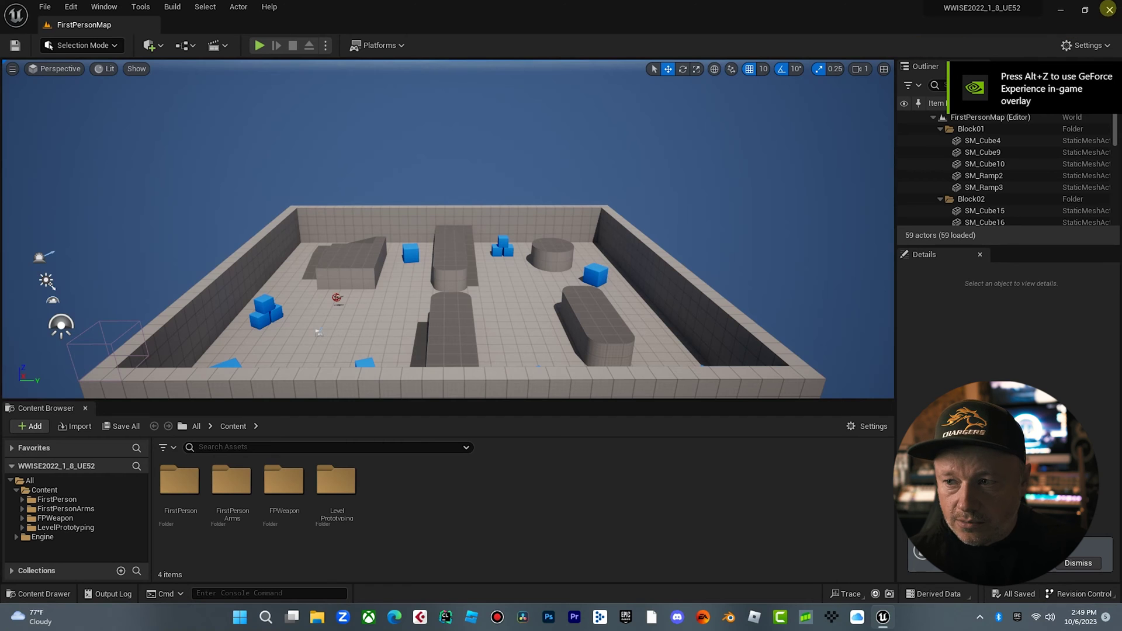
- Close Unreal, confirm Wwise 2022.1.8 is installed in Audiokinetic Launcher, and list recent Unreal projects
left_click(1109, 10)
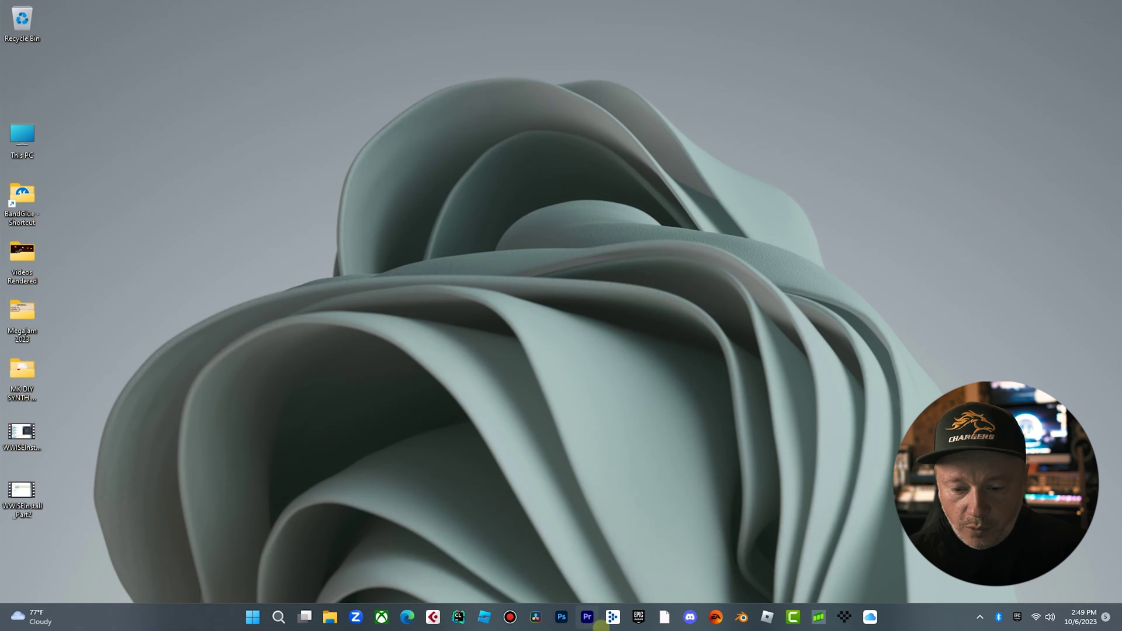
left_click(614, 616)
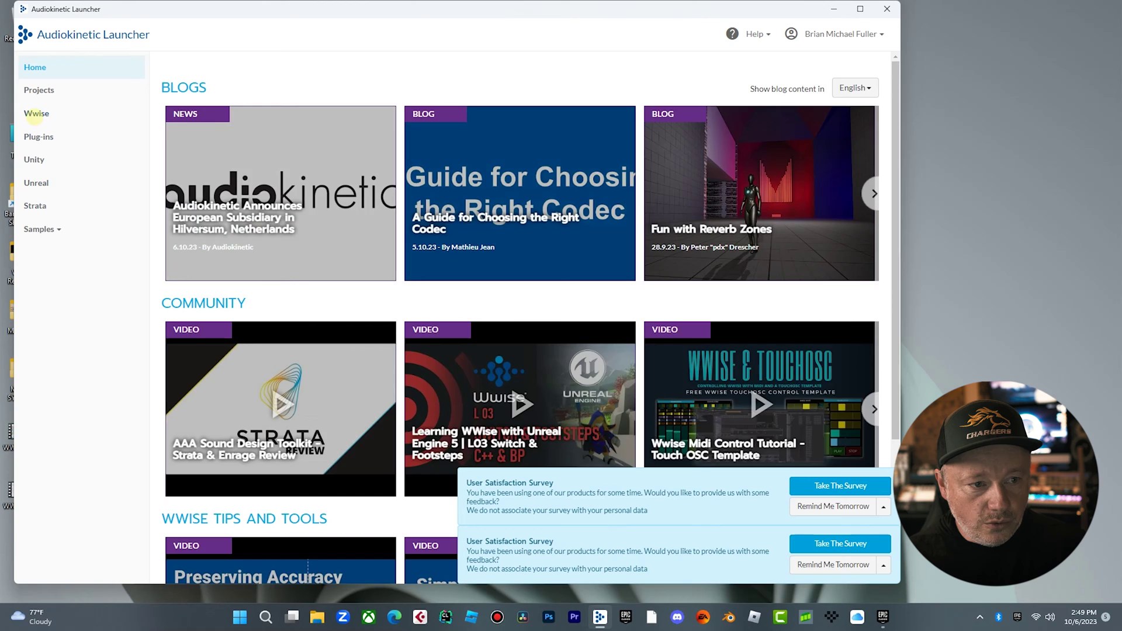
left_click(35, 114)
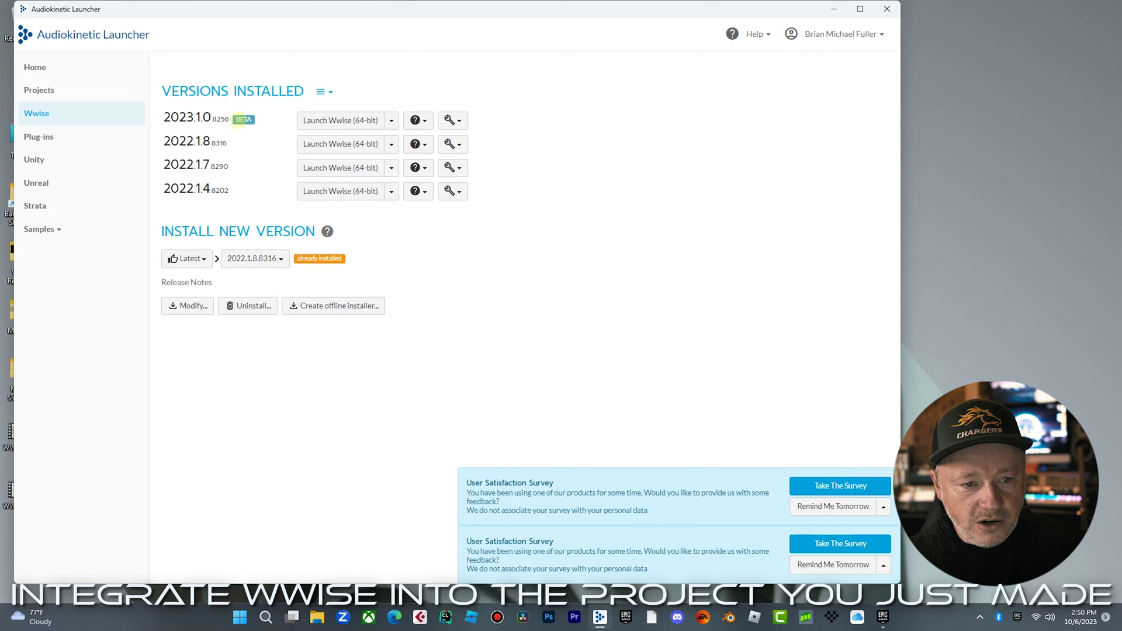
left_click_drag(163, 142, 229, 142)
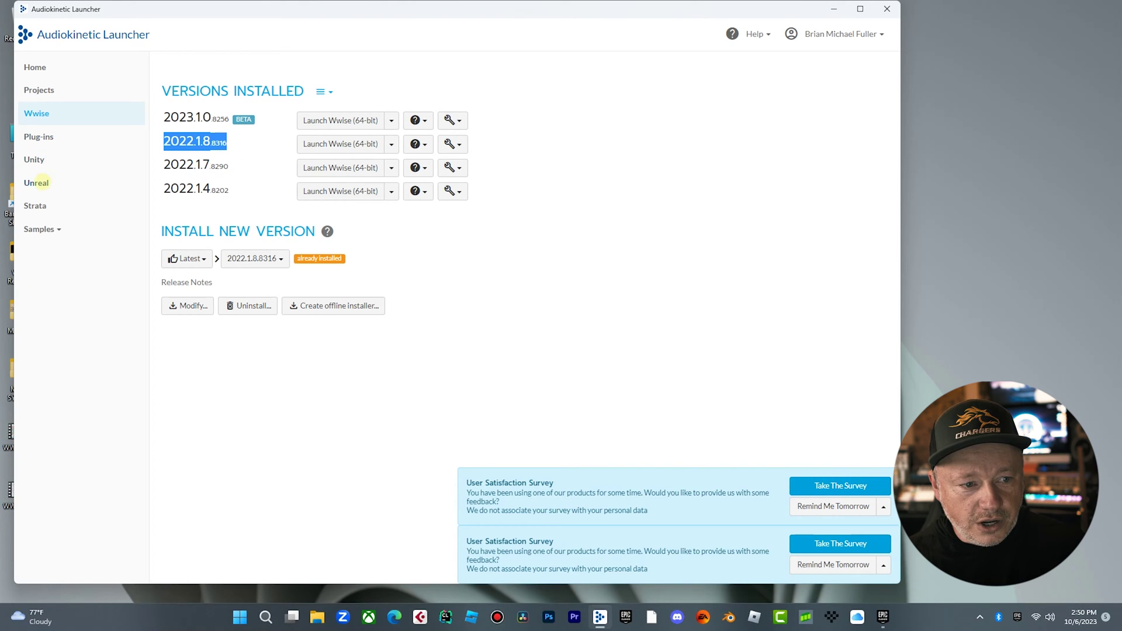
left_click(36, 182)
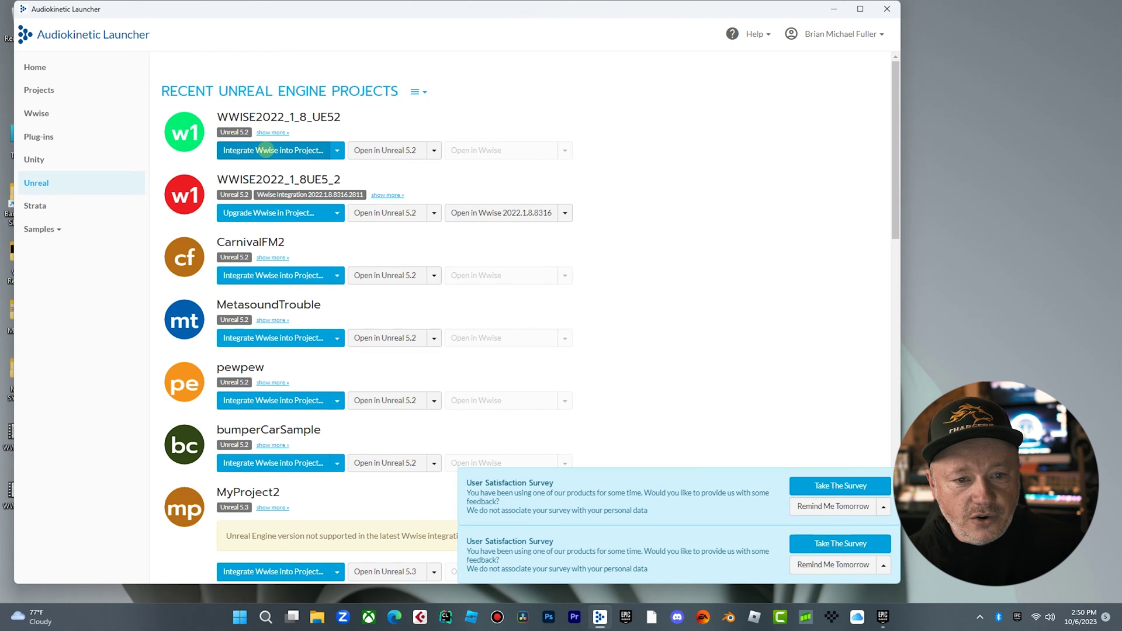
- Integrate Wwise 2022.1.8.8316 into WWISE2022_1_8_UE52, leaving the Wwise project path empty
left_click(273, 151)
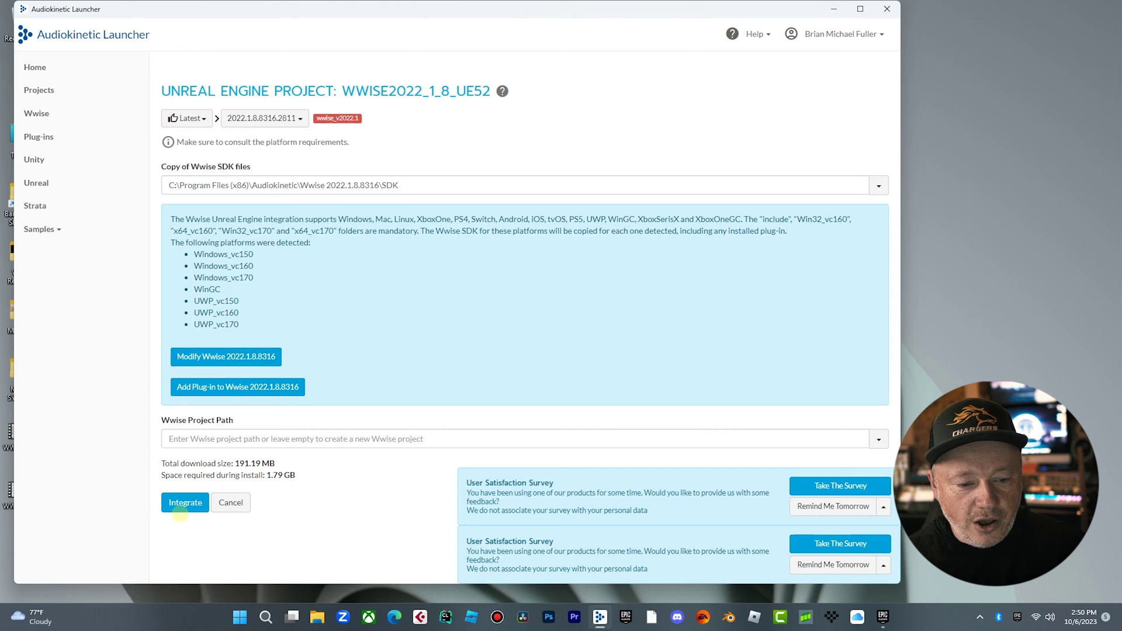
left_click(184, 504)
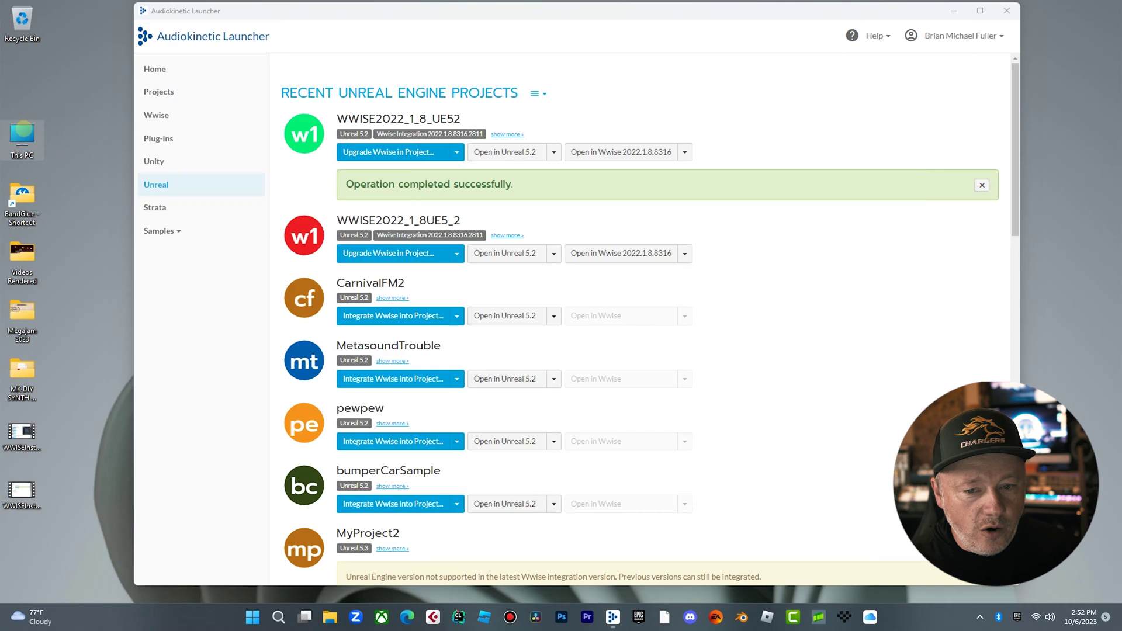
- Browse to E:\Unreal Projects\WWISE2022_1_8_UE52 and launch its .uproject file
double_click(22, 139)
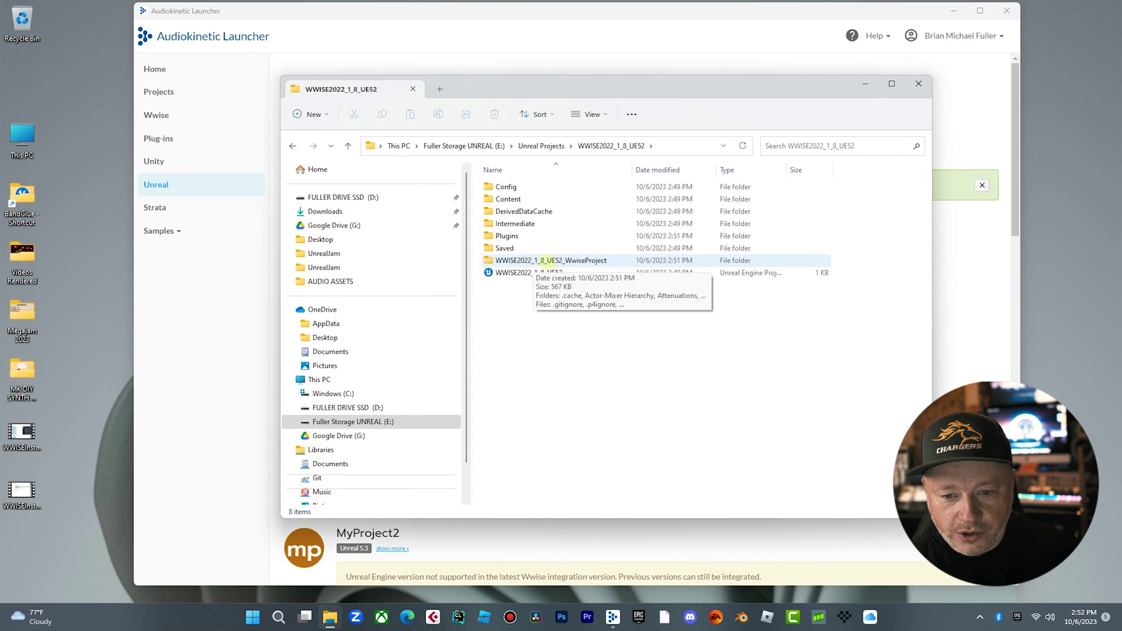
left_click(513, 272)
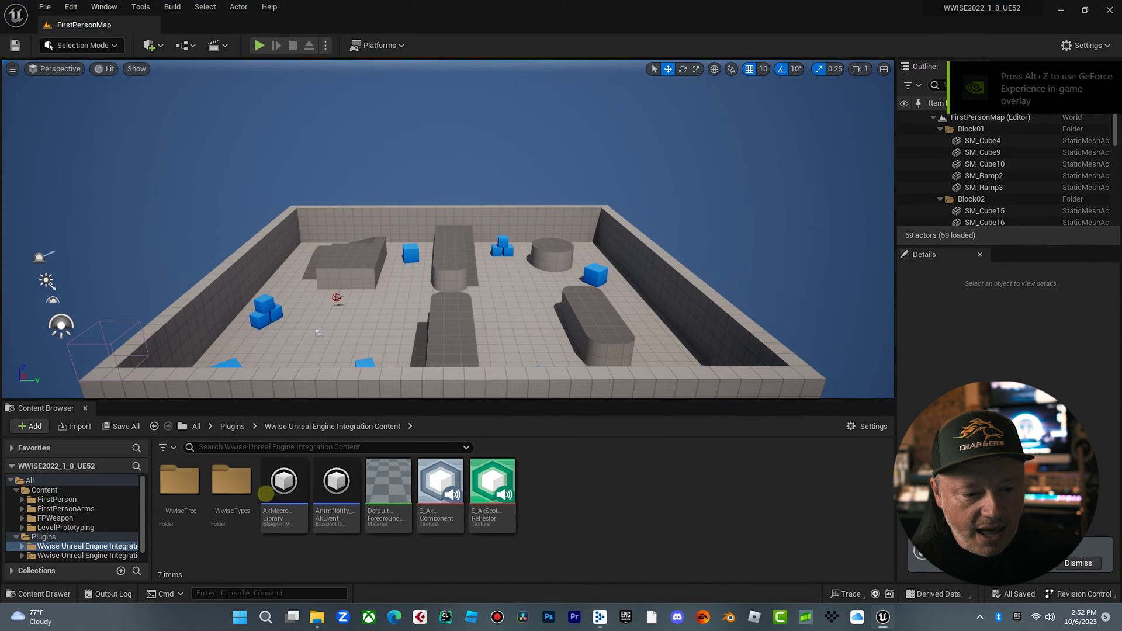
- Expand Content and Plugins to show the Wwise integration's C++ Classes folder with its six modules
left_click(45, 489)
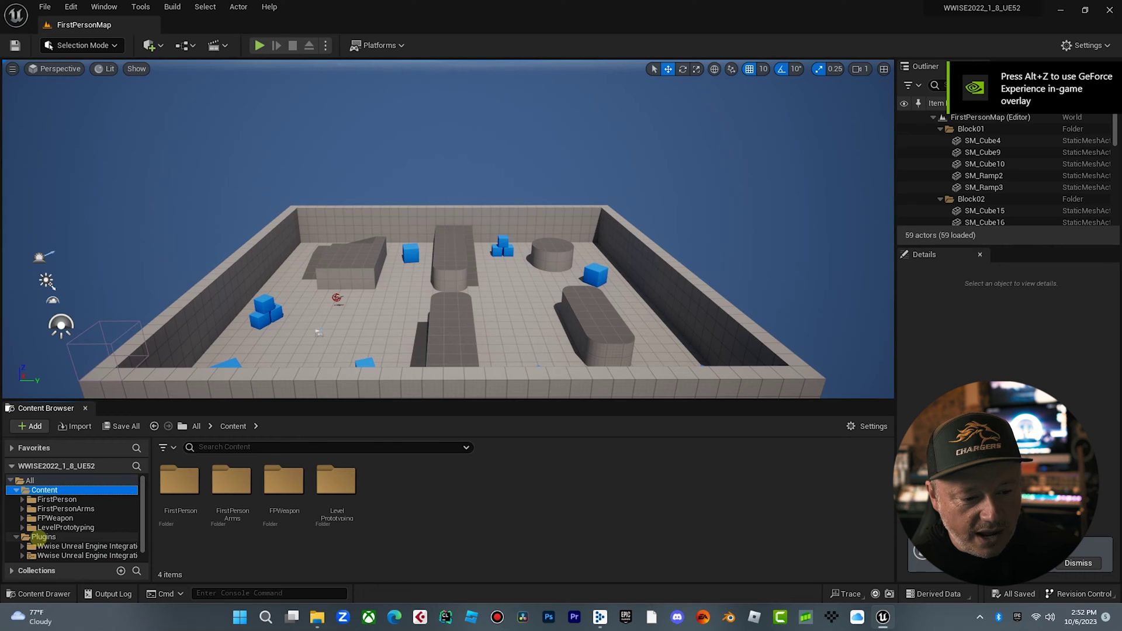
left_click(43, 536)
left_click(88, 556)
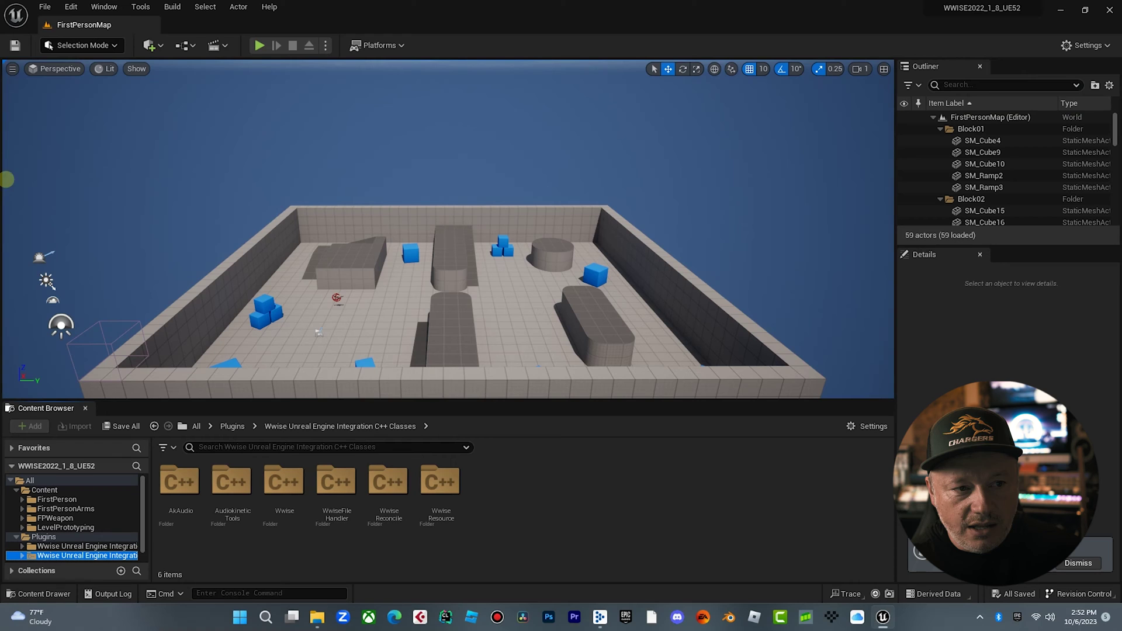
left_click(14, 45)
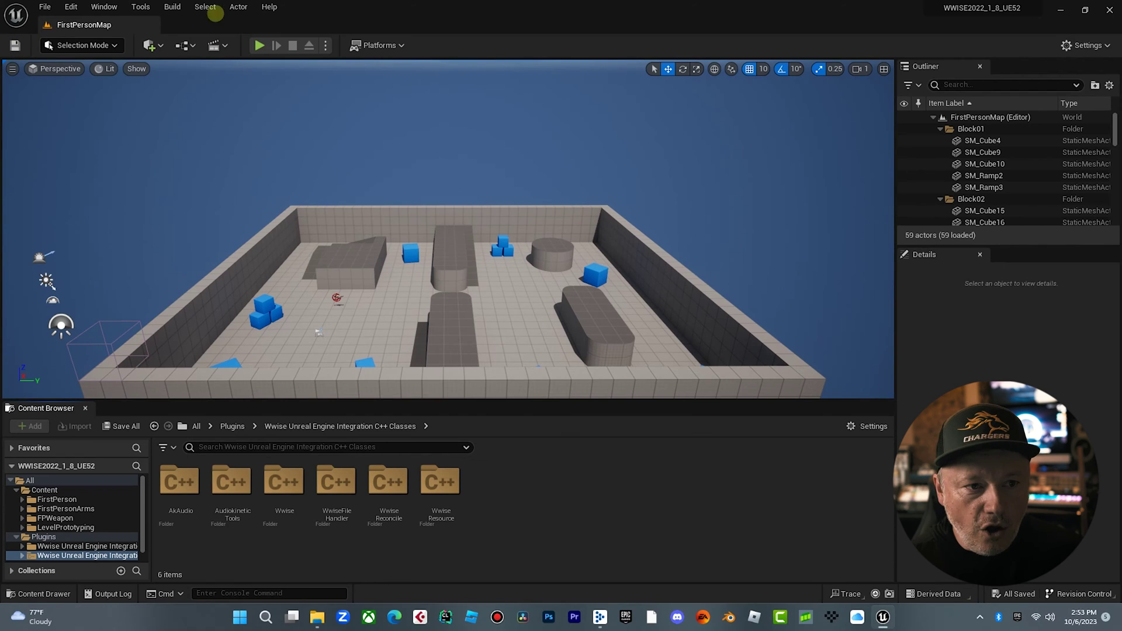
left_click(100, 7)
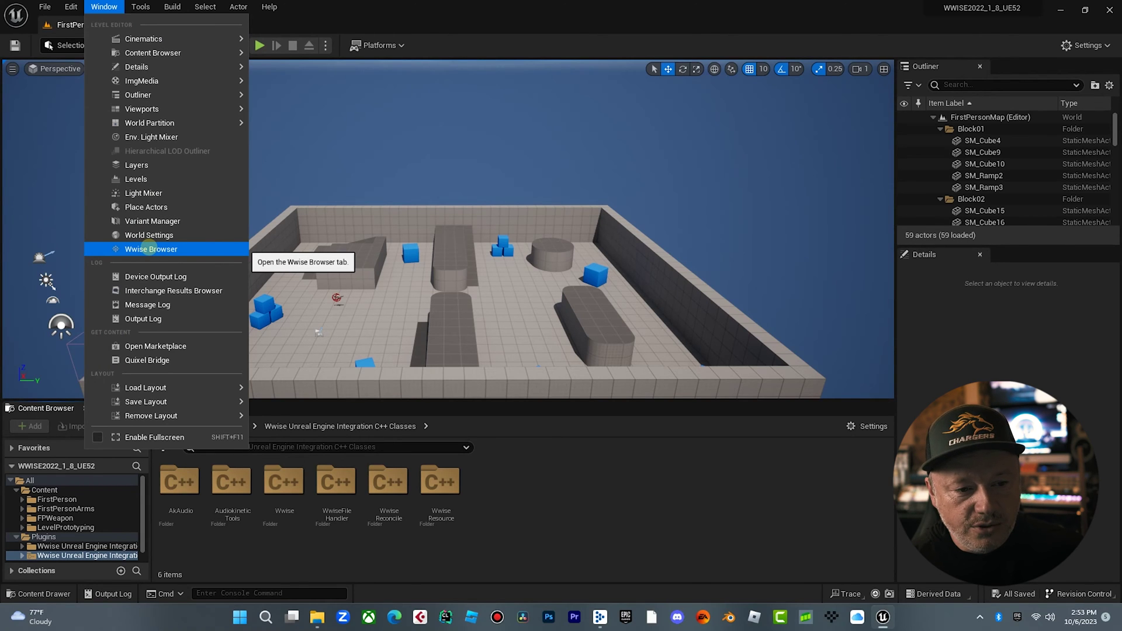
- Open the Wwise Browser, then follow its link to the Wwise Integration Settings
left_click(150, 248)
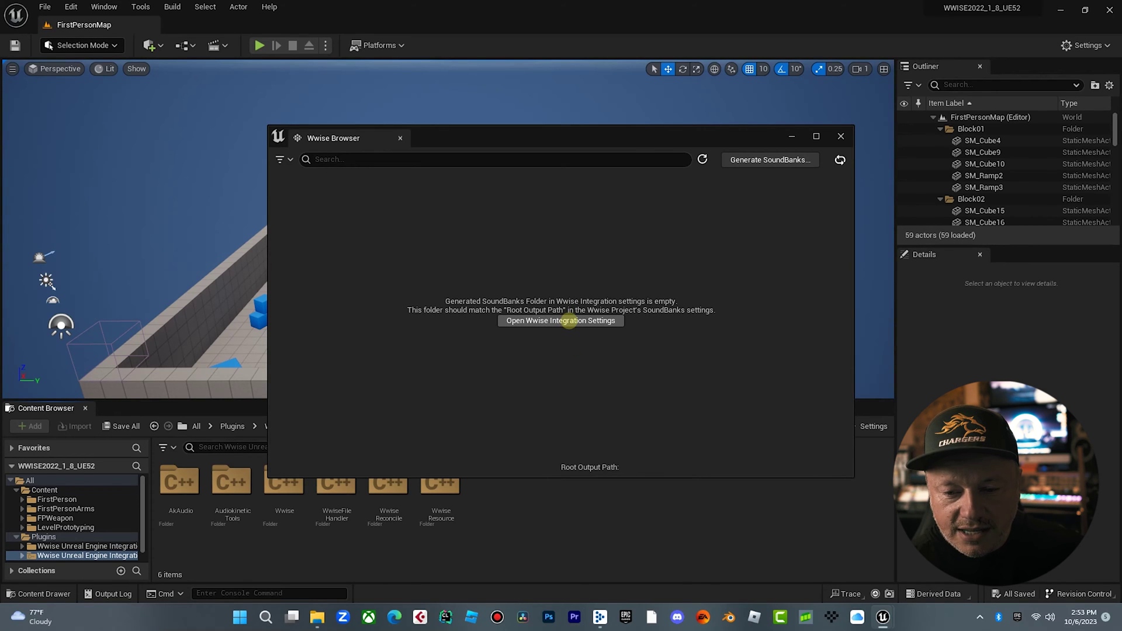
left_click(568, 321)
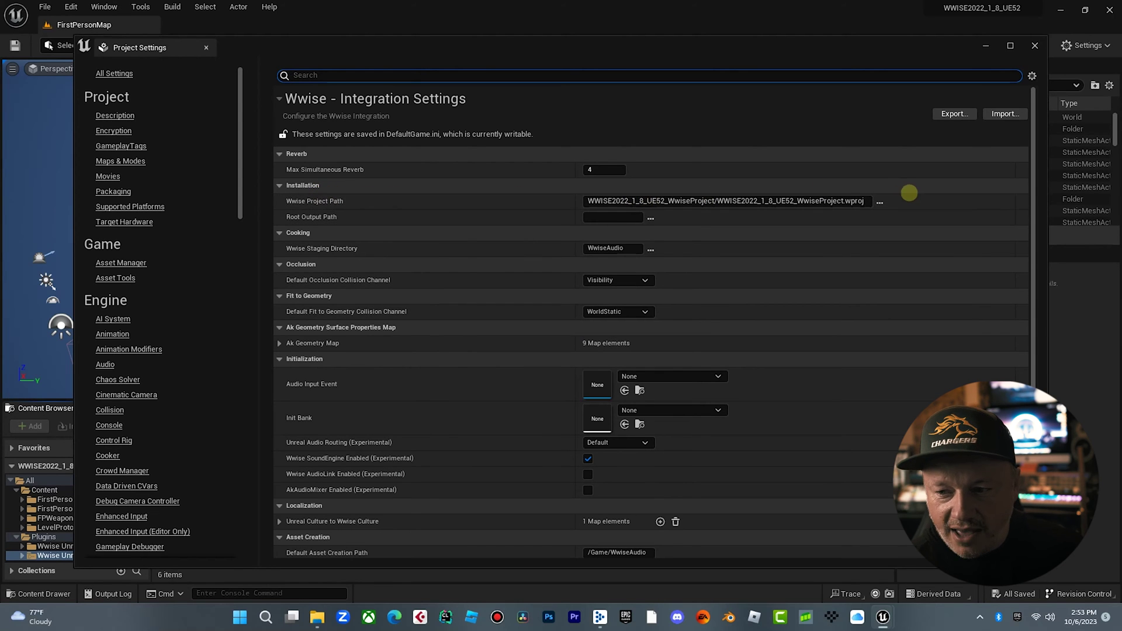
- Inspect the Wwise Project Path field and select its current text
left_click(880, 201)
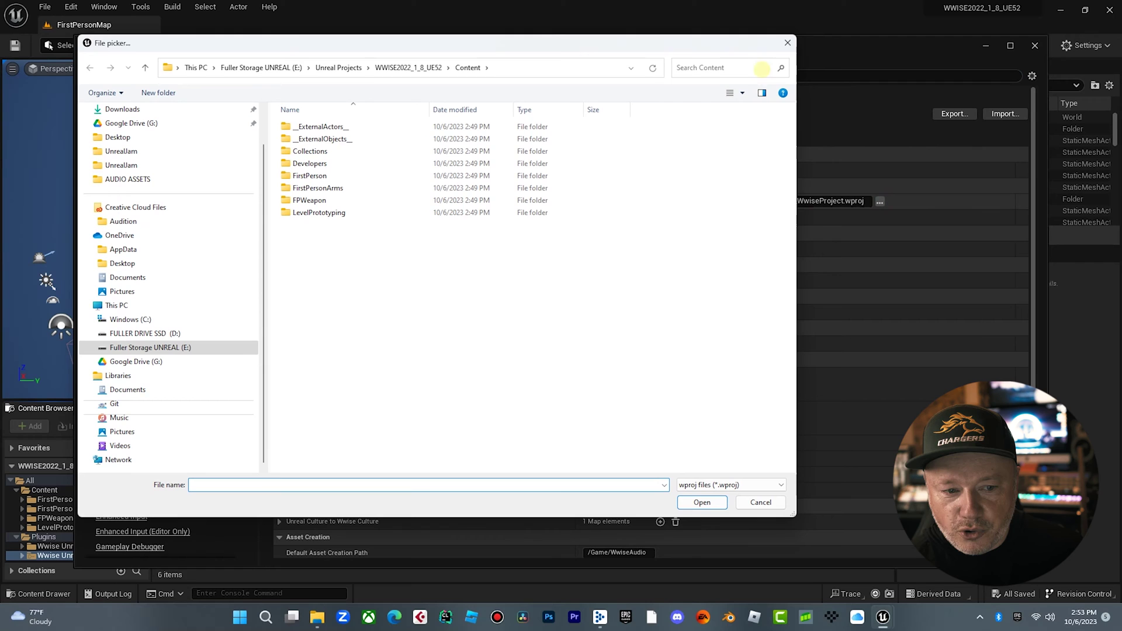
key("Escape")
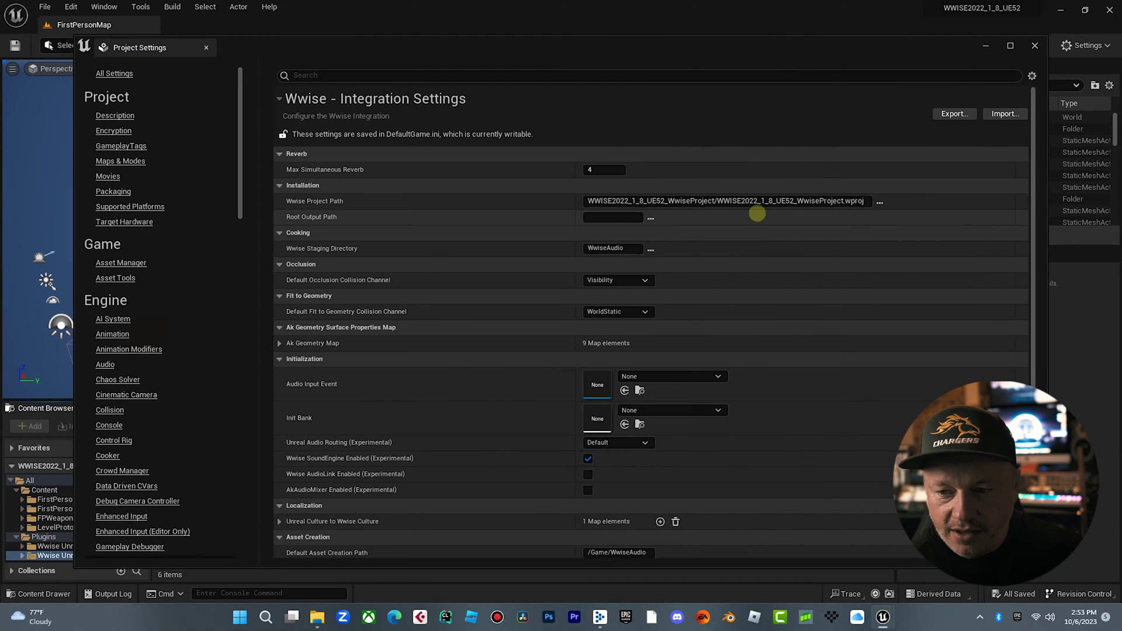
left_click(634, 201)
right_click(635, 200)
key("ctrl+a")
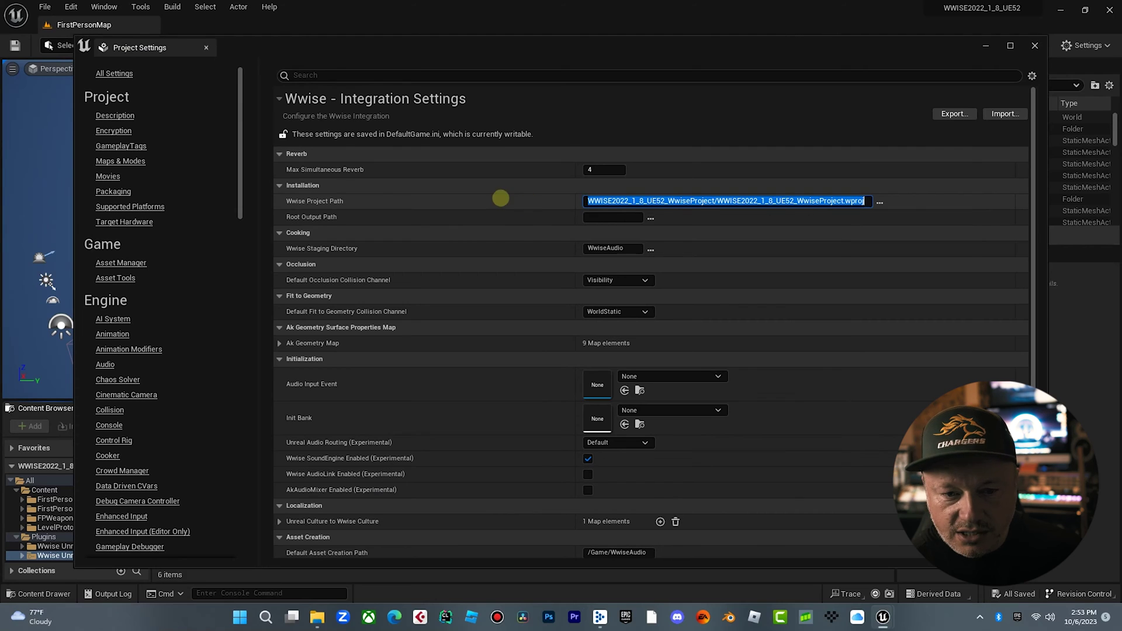
left_click(474, 213)
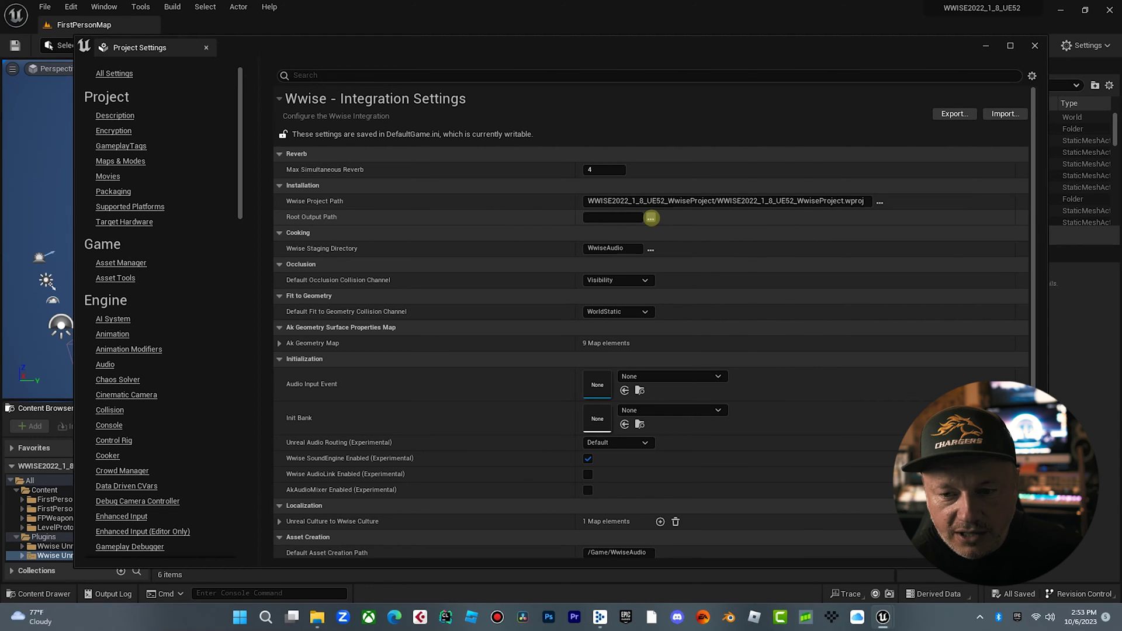
- Browse E:\Unreal Projects\WWISE2022_1_8_UE52 and choose the WWISE2022_1_8_UE52_WwiseProject folder
left_click(651, 218)
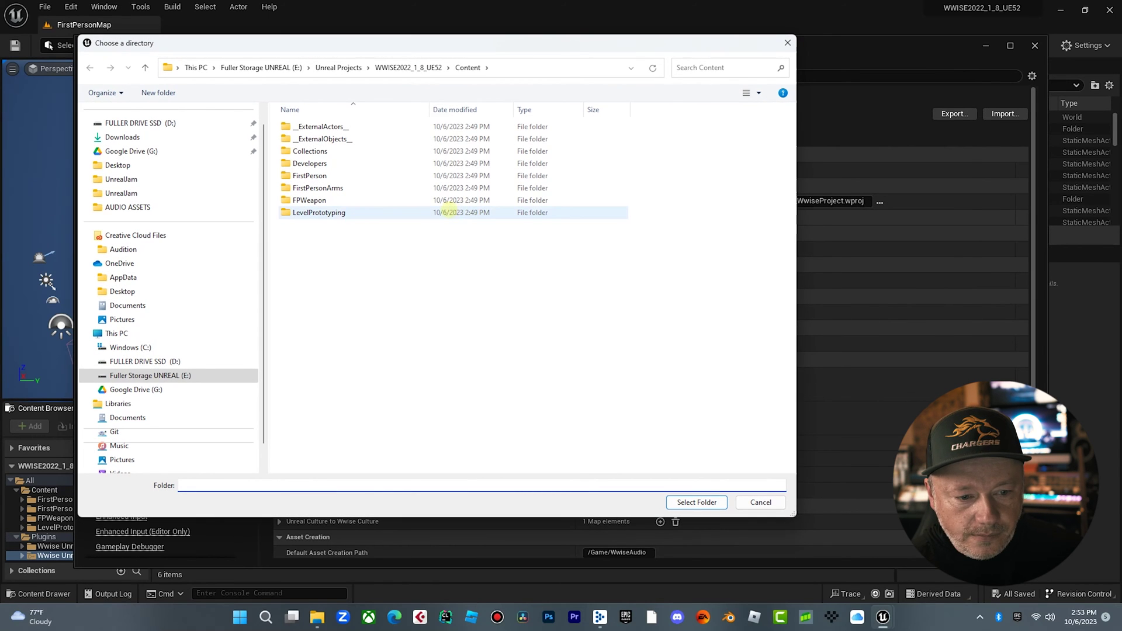
left_click(170, 375)
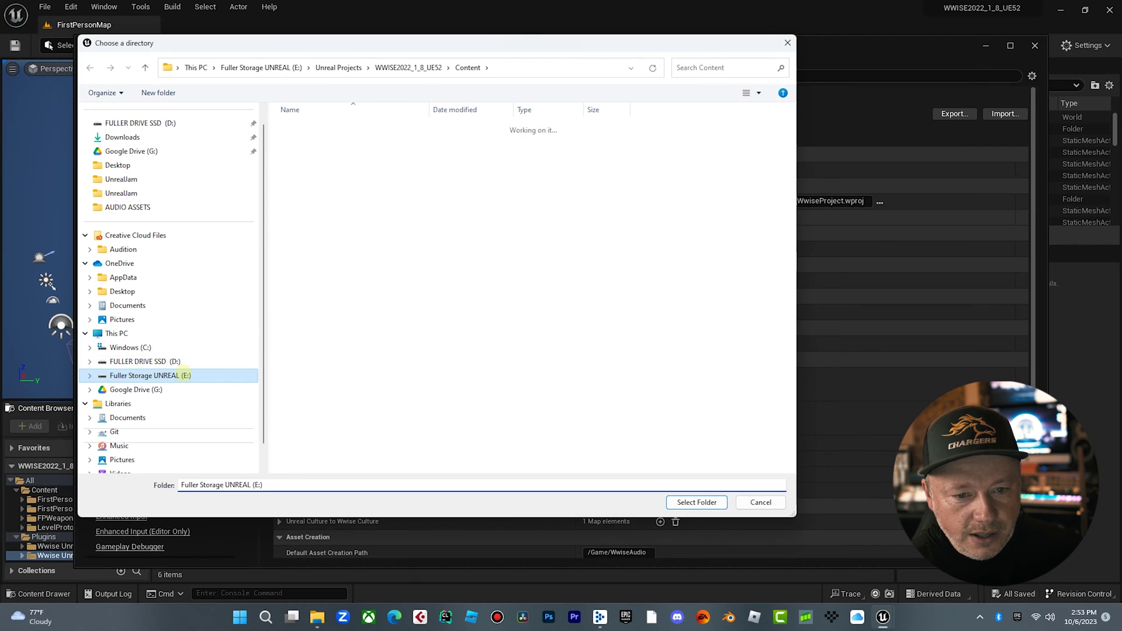
left_click(301, 311)
double_click(316, 323)
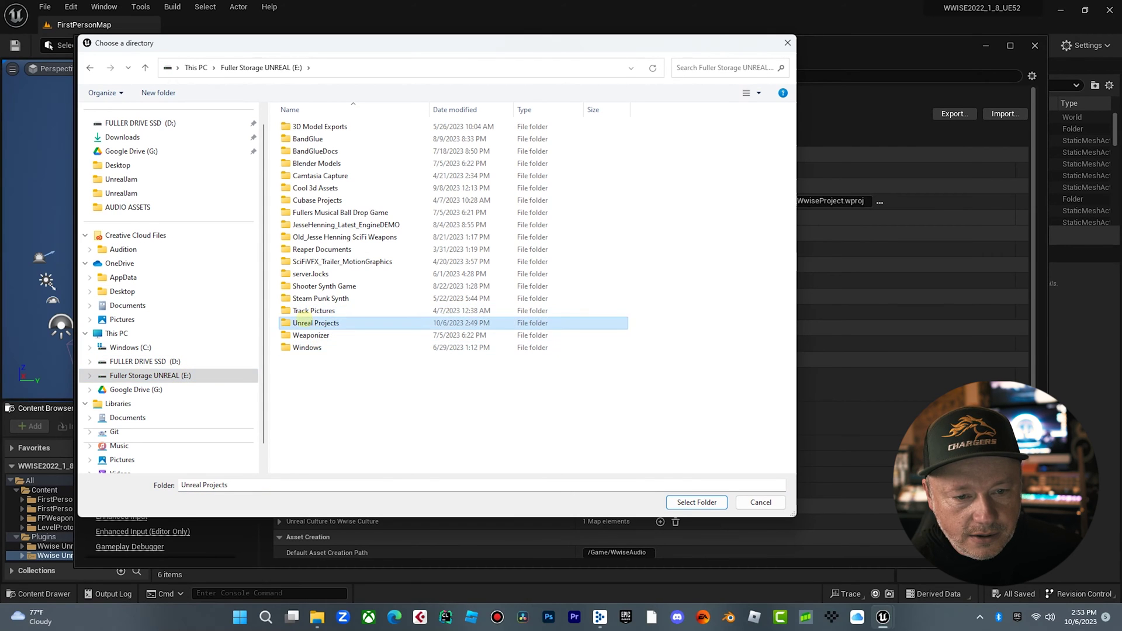
scroll(323, 345, "down", 10)
scroll(327, 351, "down", 10)
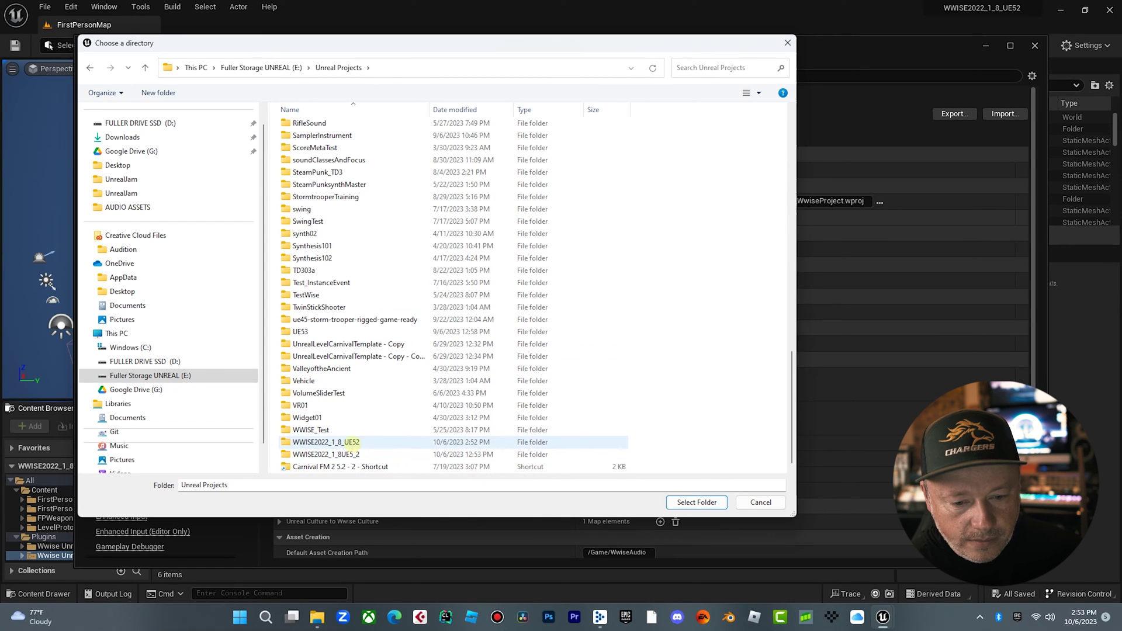
double_click(352, 442)
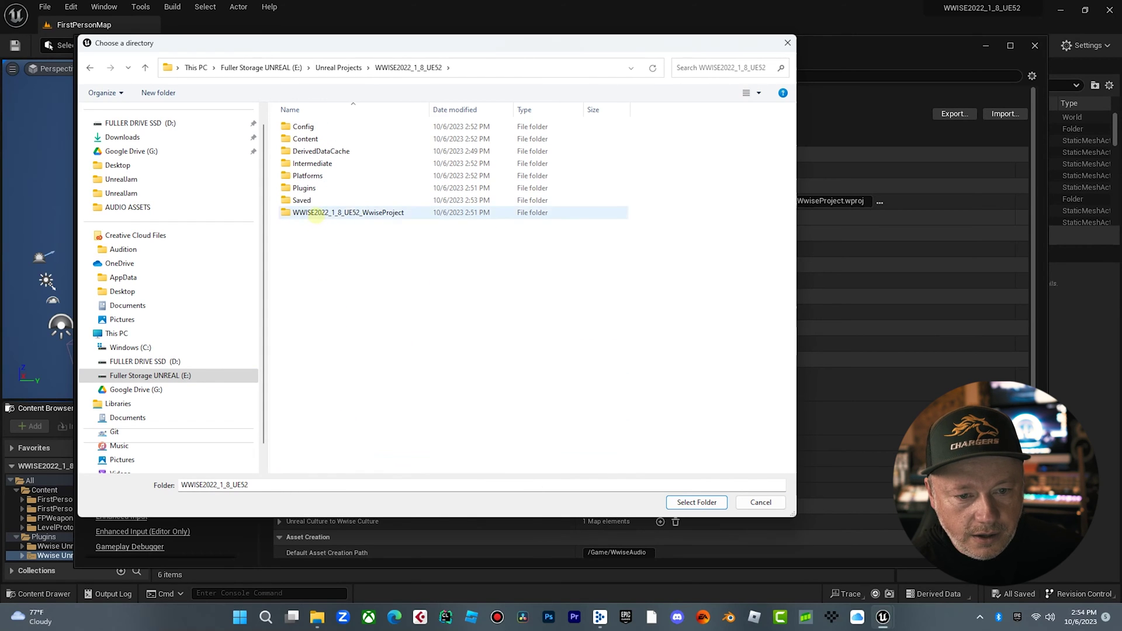
double_click(320, 213)
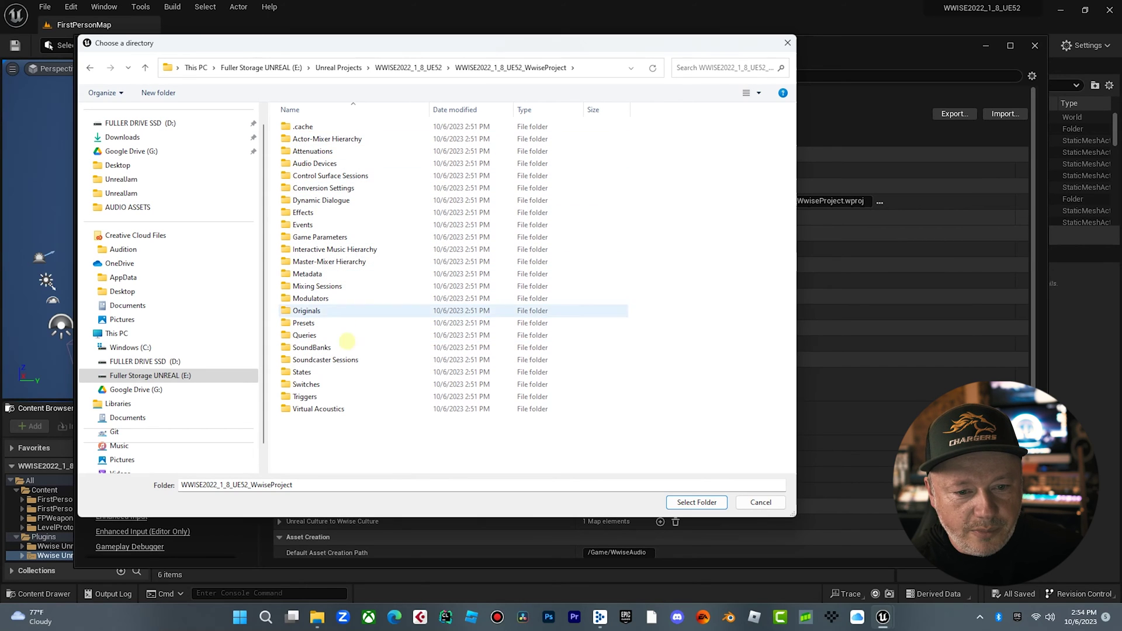
left_click(696, 502)
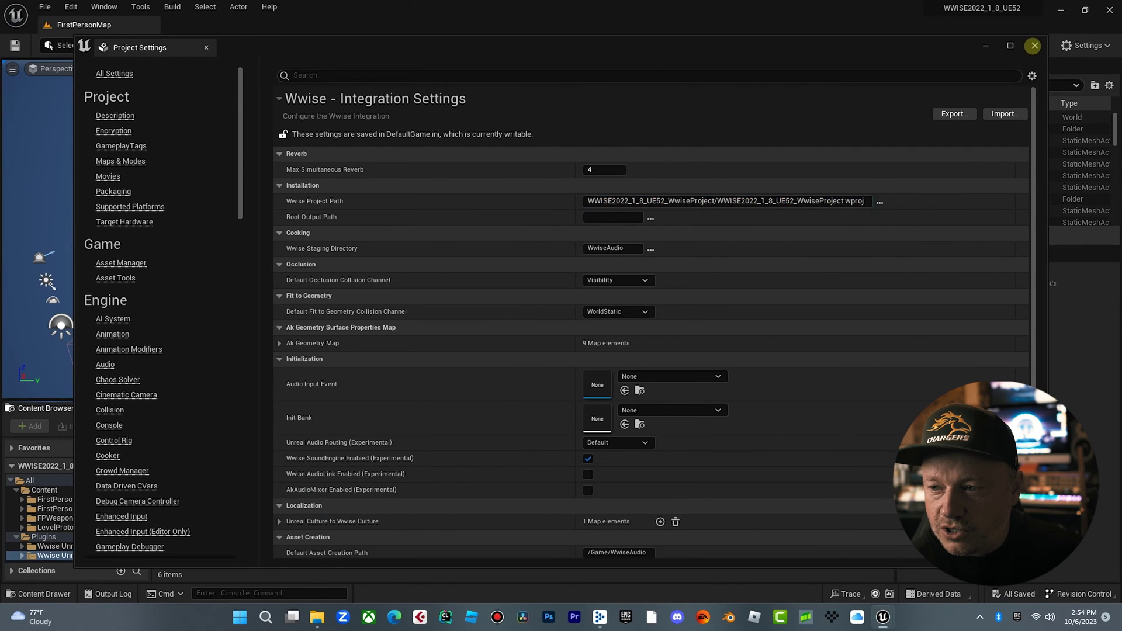
- Close Project Settings and the file browser, then save the WWISE2022_1_8_UE52_WwiseProject in Wwise
left_click(1034, 46)
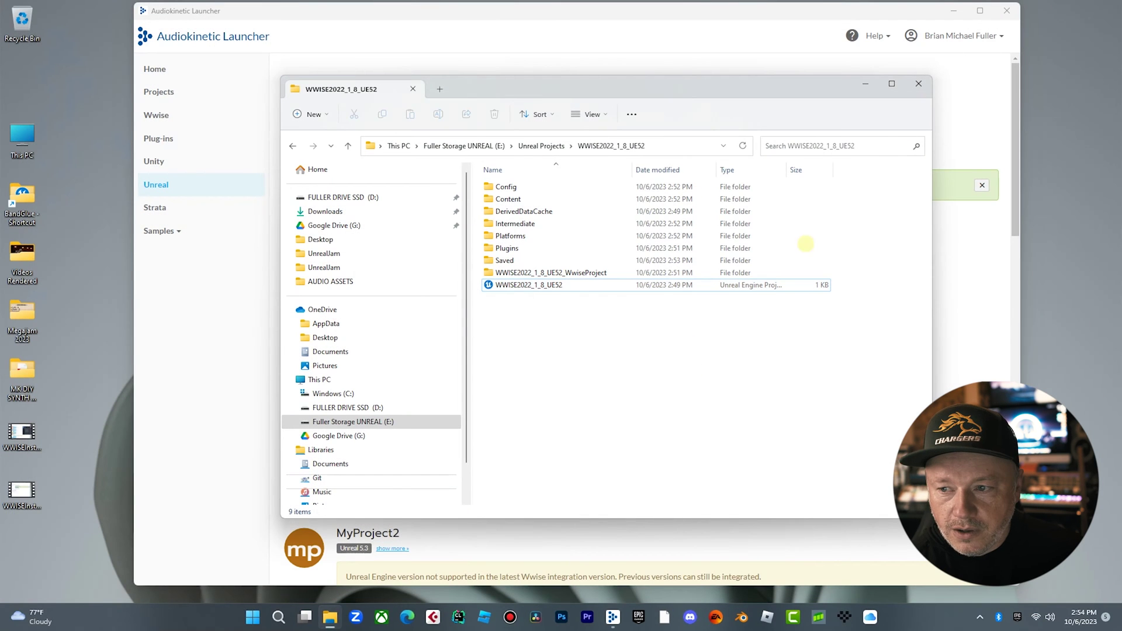
left_click(919, 82)
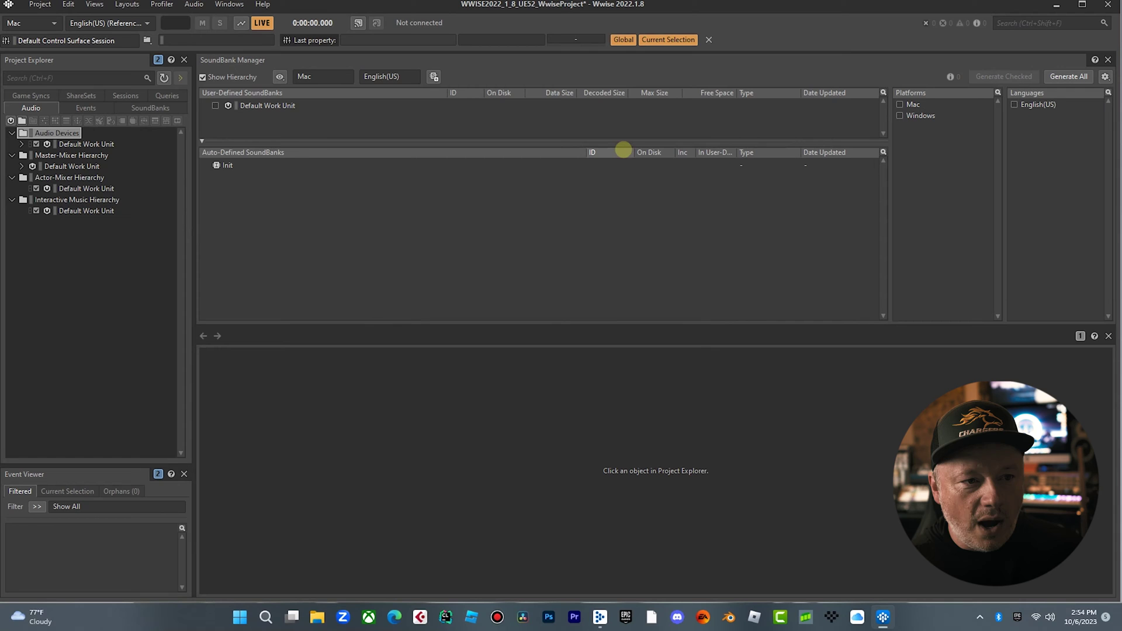
left_click(41, 4)
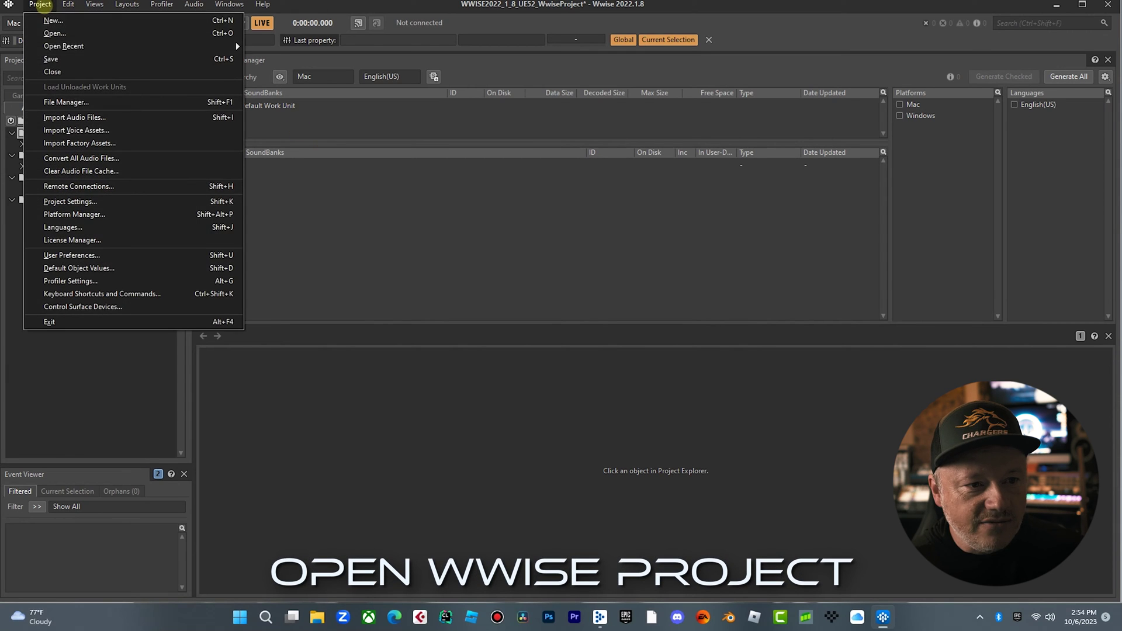
left_click(58, 59)
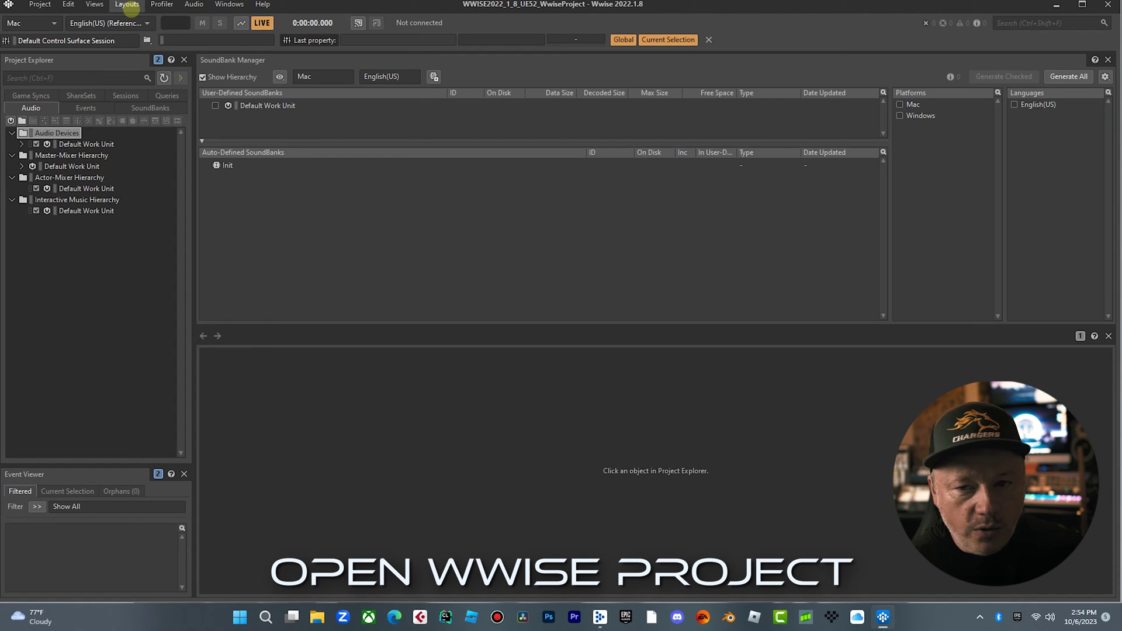
- Tick Enable Auto-Defined SoundBanks in Project SoundBank Settings and confirm with OK
left_click(1105, 77)
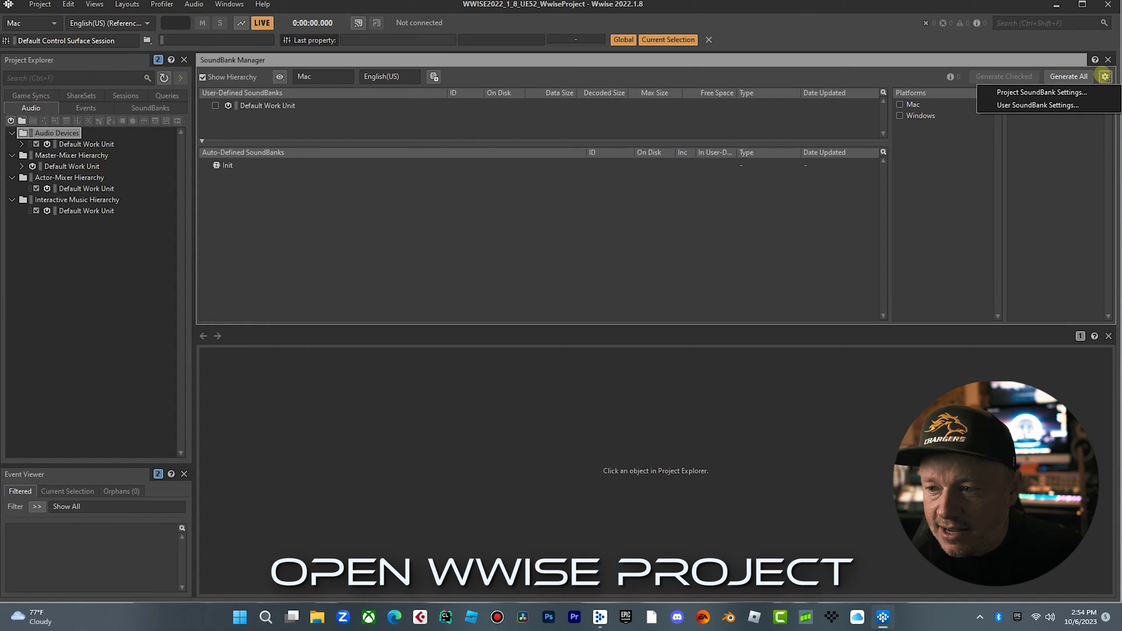
left_click(1042, 93)
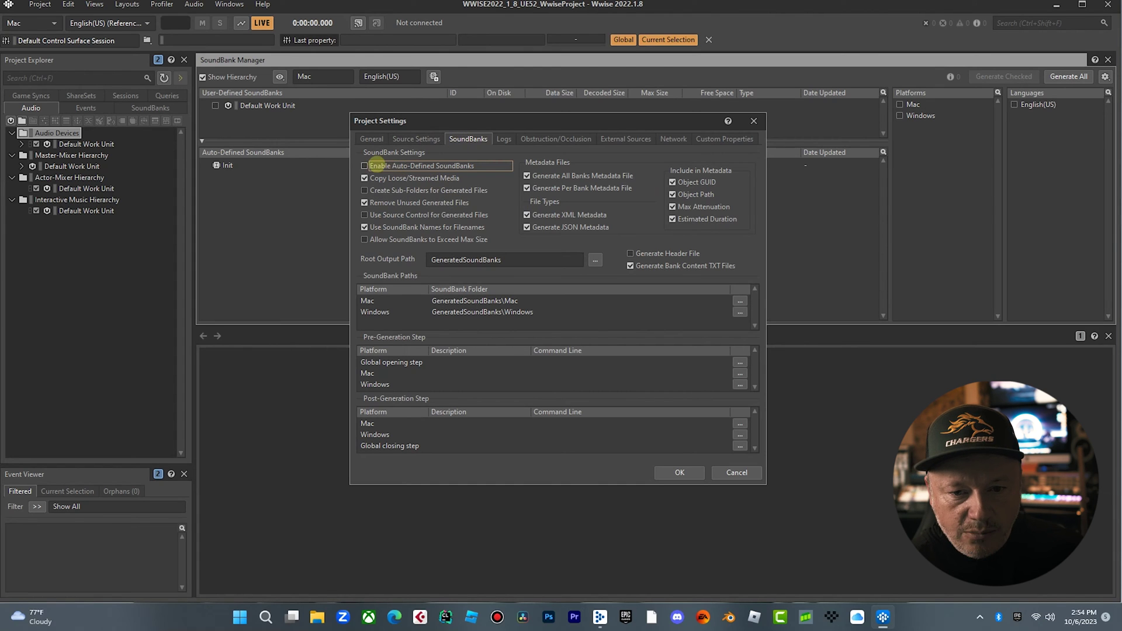
mouse_move(378, 163)
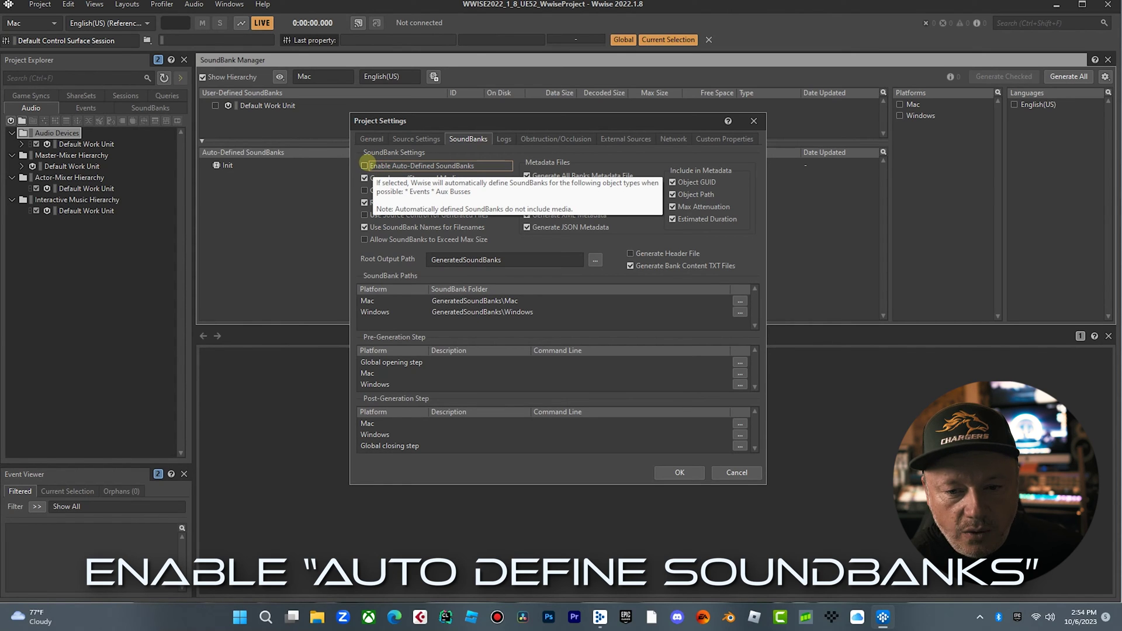
left_click(364, 166)
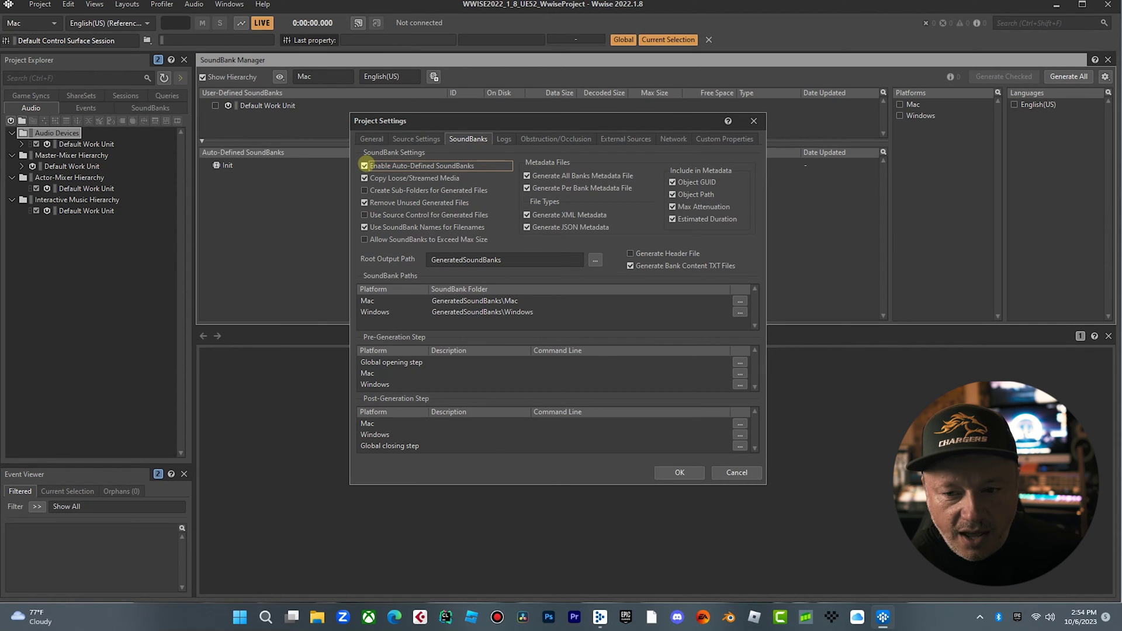
key("Return")
left_click(1105, 77)
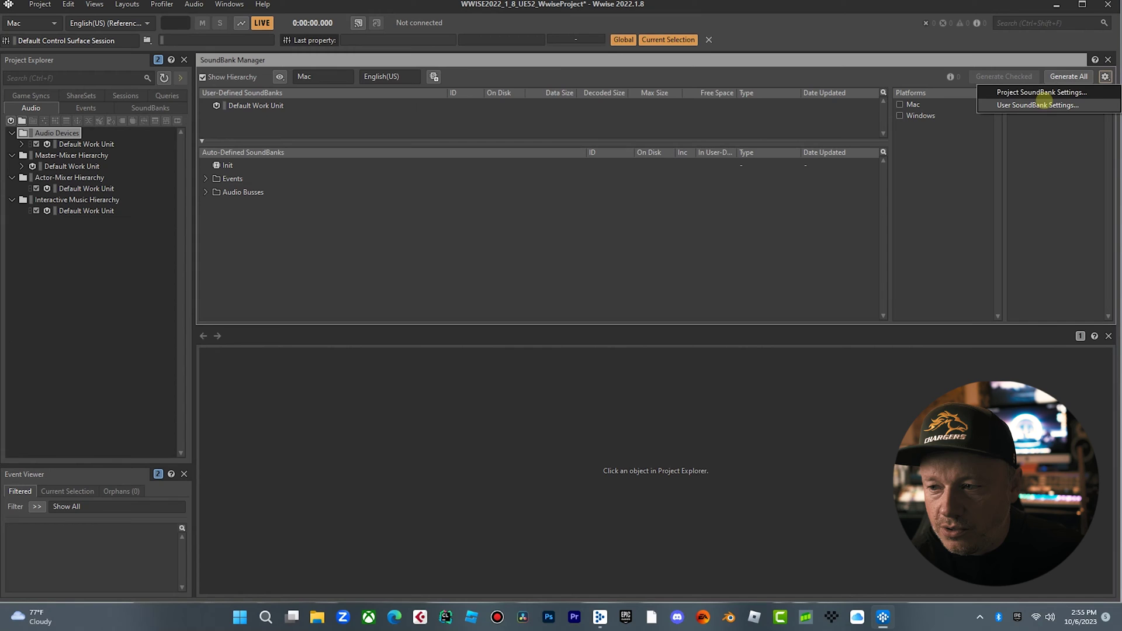
left_click(1043, 105)
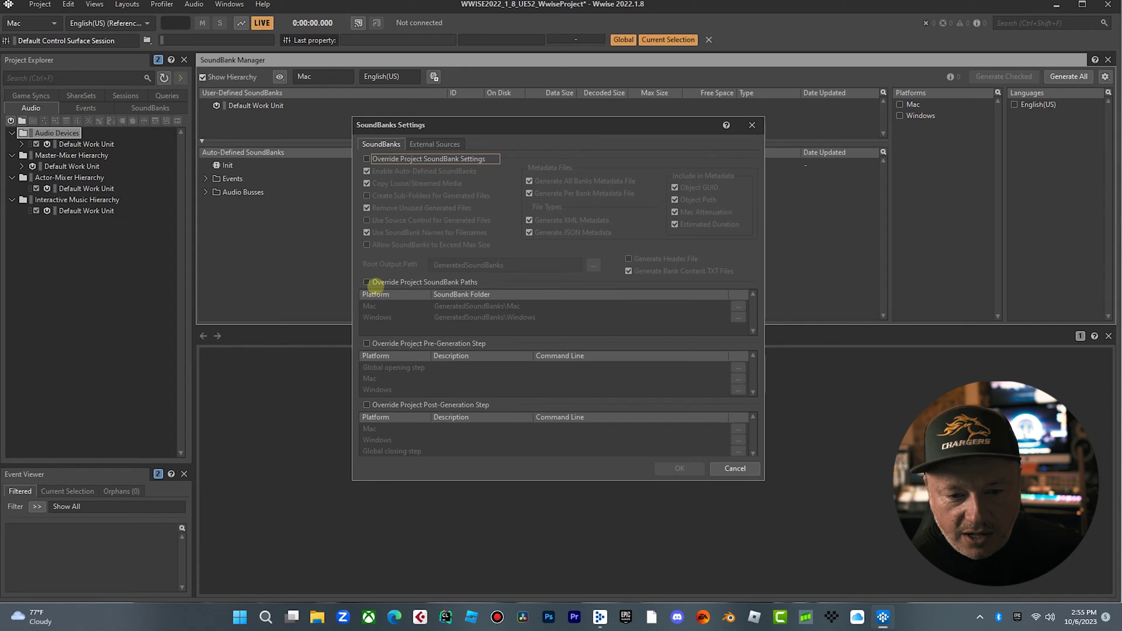
left_click(367, 282)
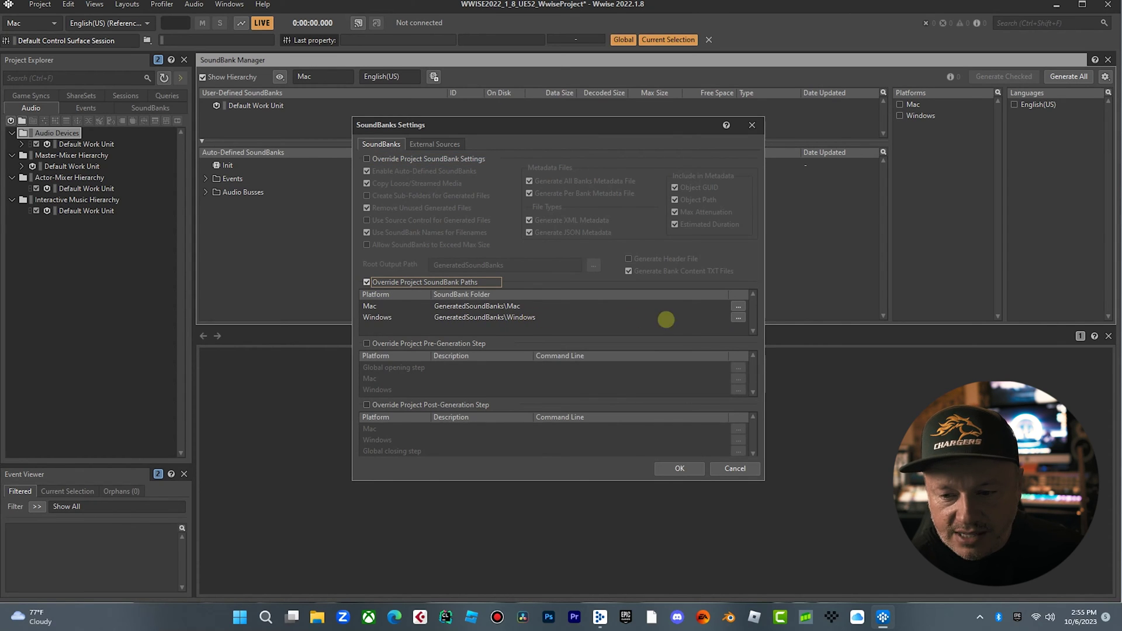
left_click(738, 318)
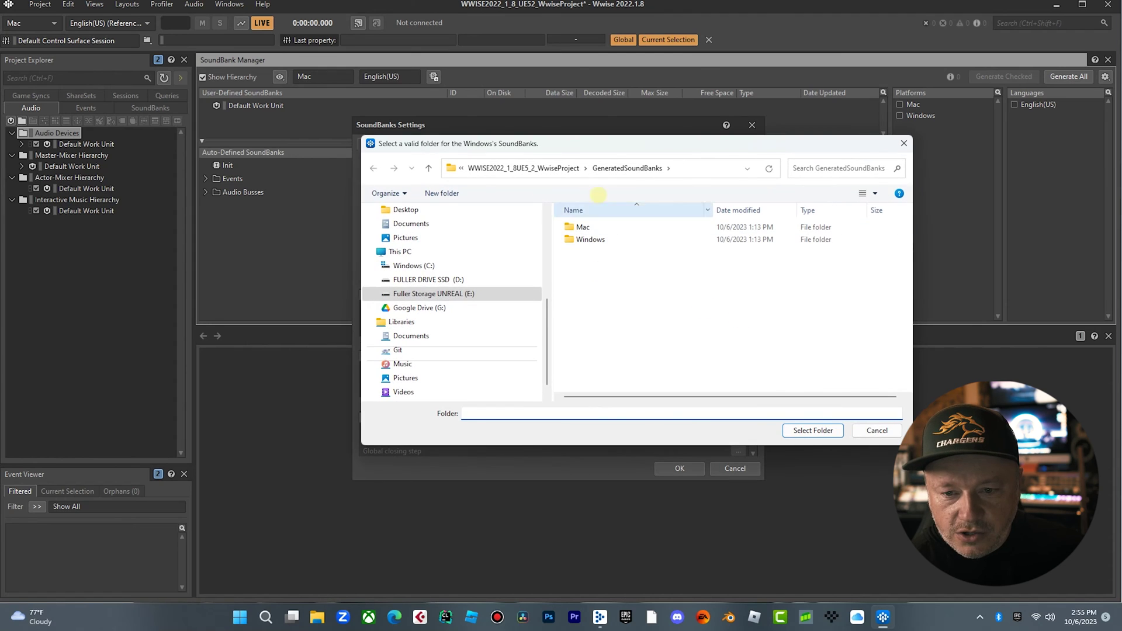
left_click(523, 167)
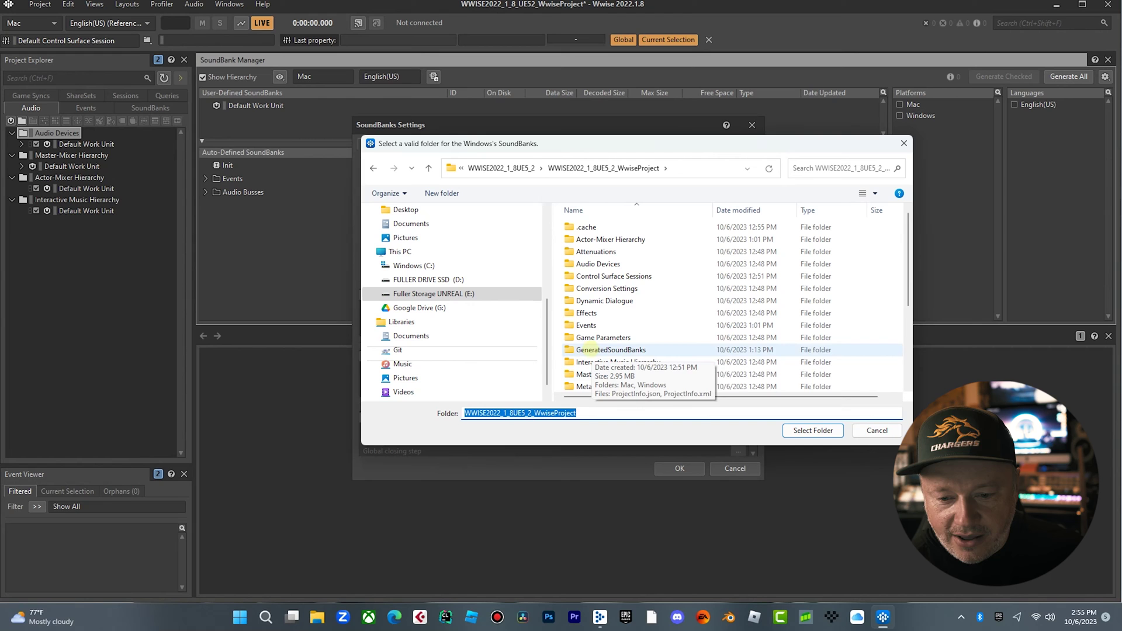
left_click(877, 430)
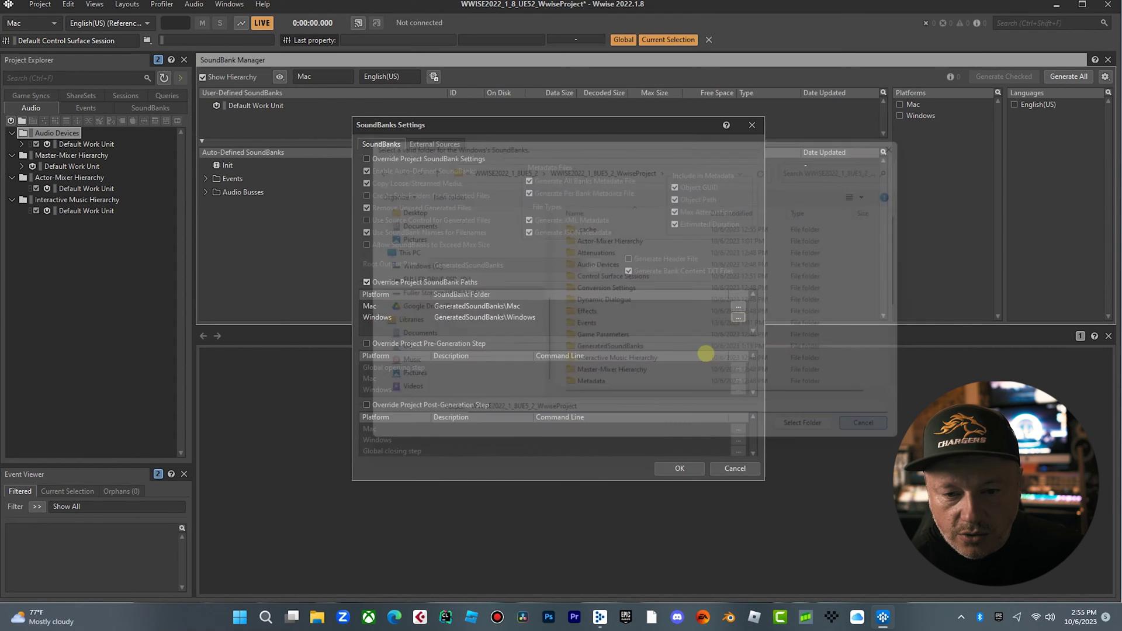
left_click(735, 466)
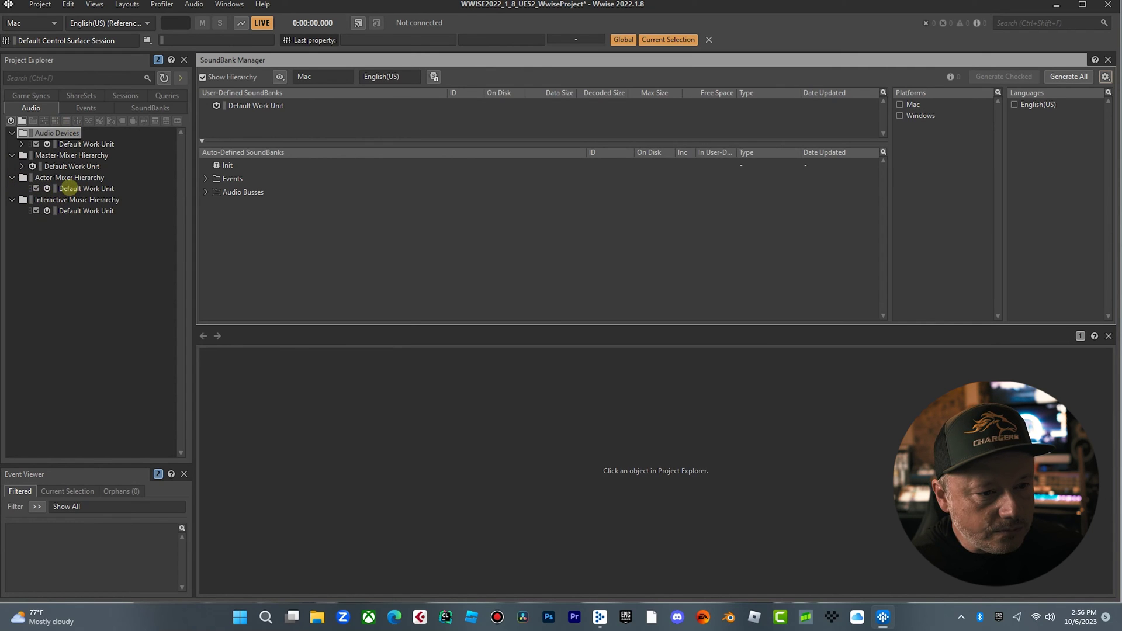
- Create a Sound SFX named Drums under the Actor-Mixer Default Work Unit
left_click(72, 188)
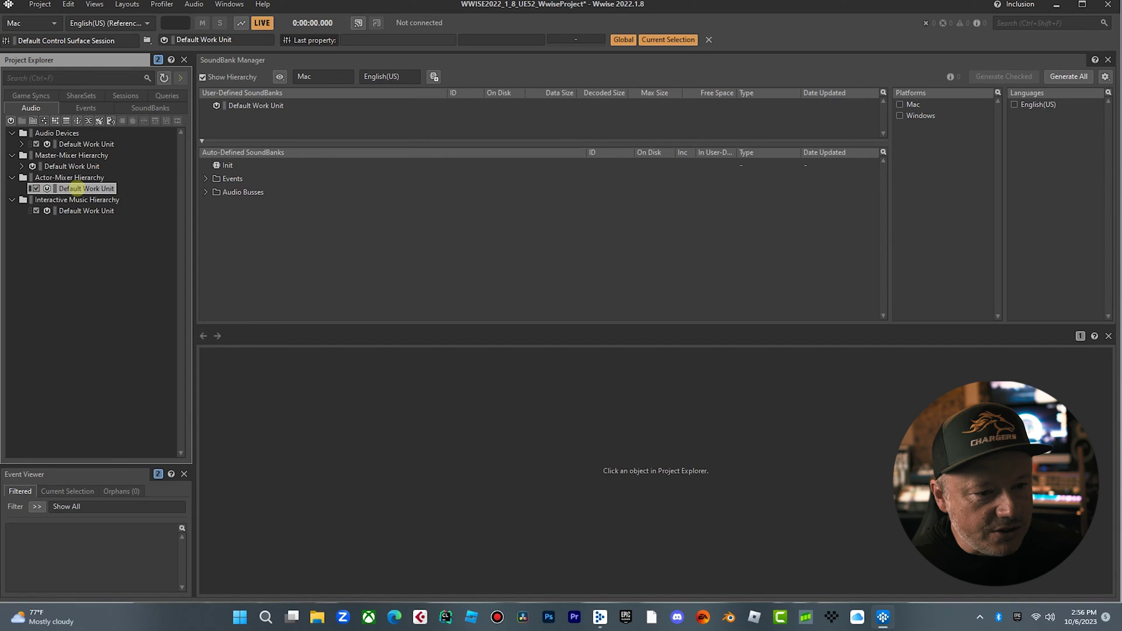
right_click(79, 189)
mouse_move(175, 196)
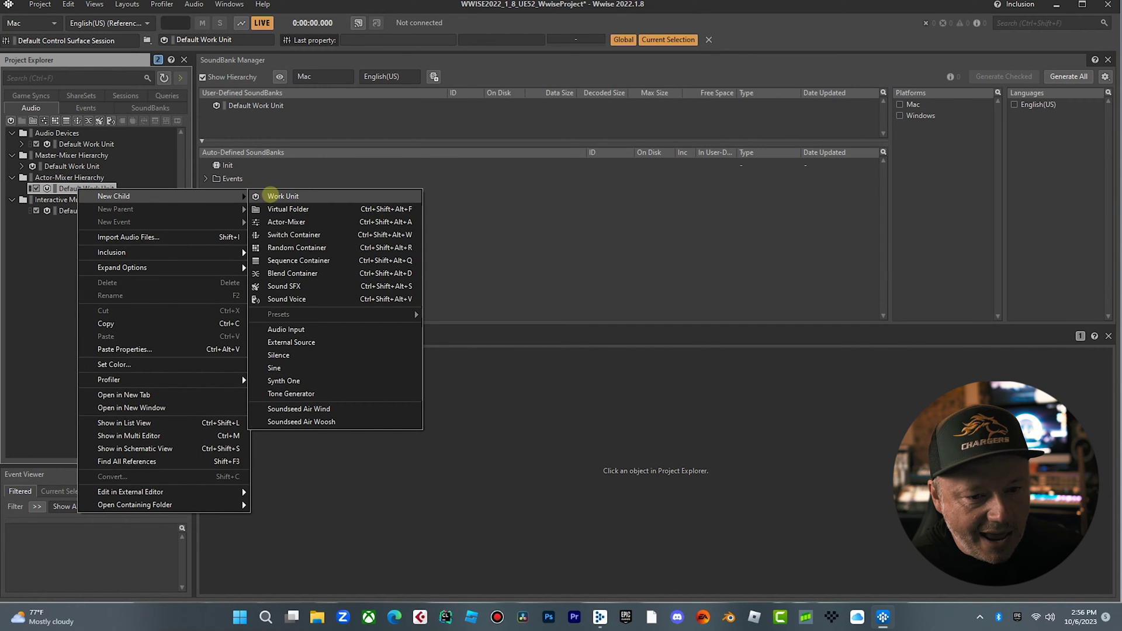
left_click(289, 286)
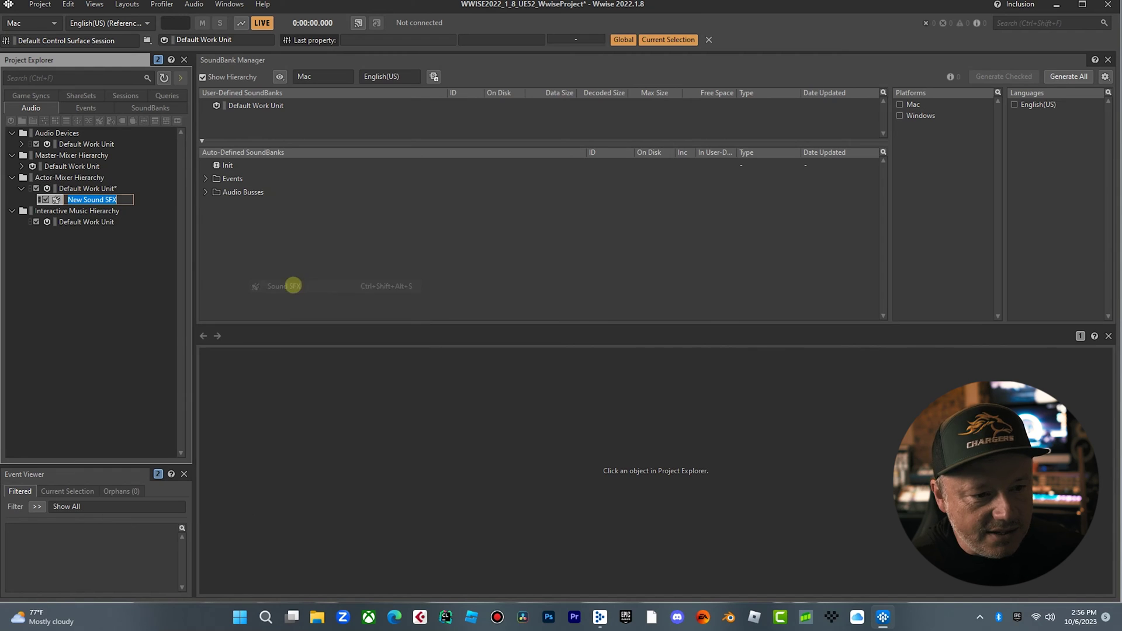
type("Drums")
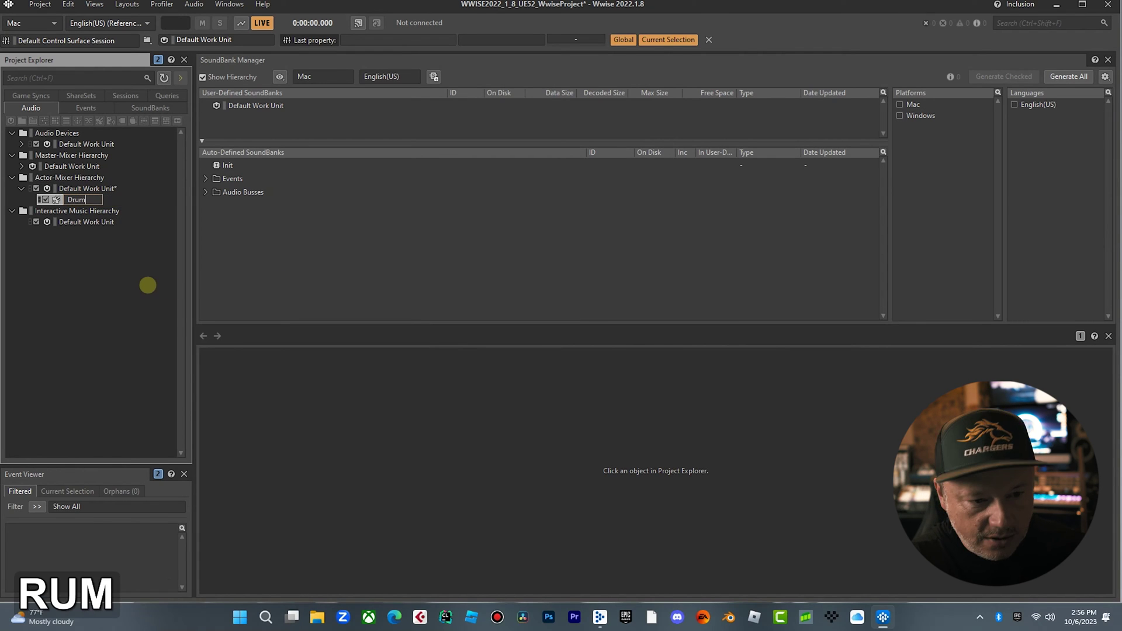
key("Return")
- Import DRUMS_Level4 from the AUDIO ASSETS folder into the Drums sound
right_click(80, 200)
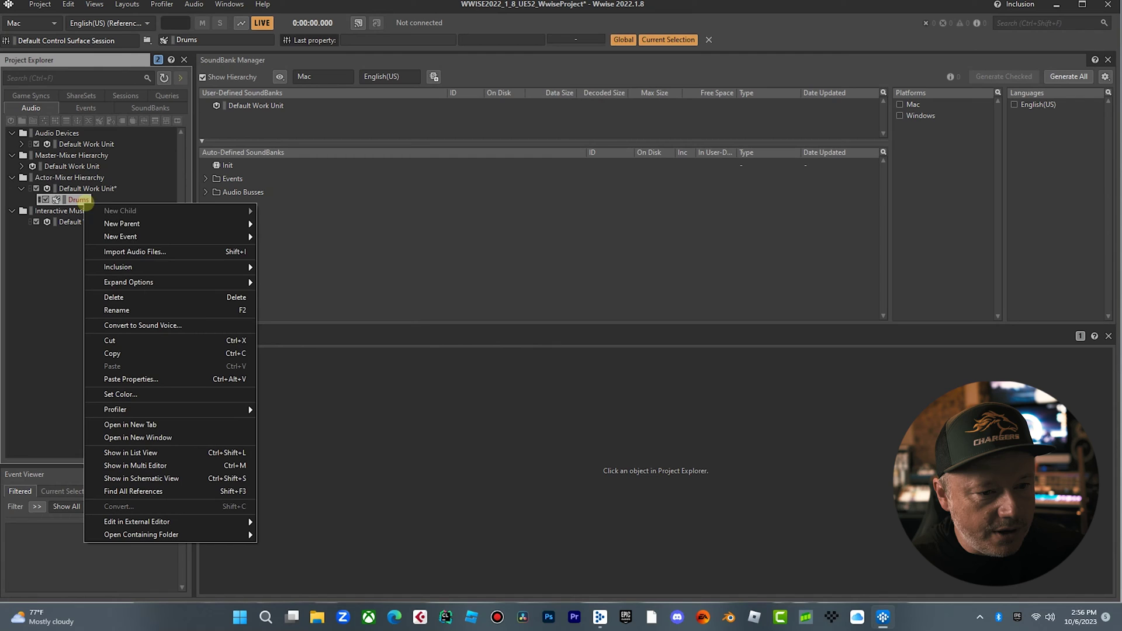
left_click(133, 252)
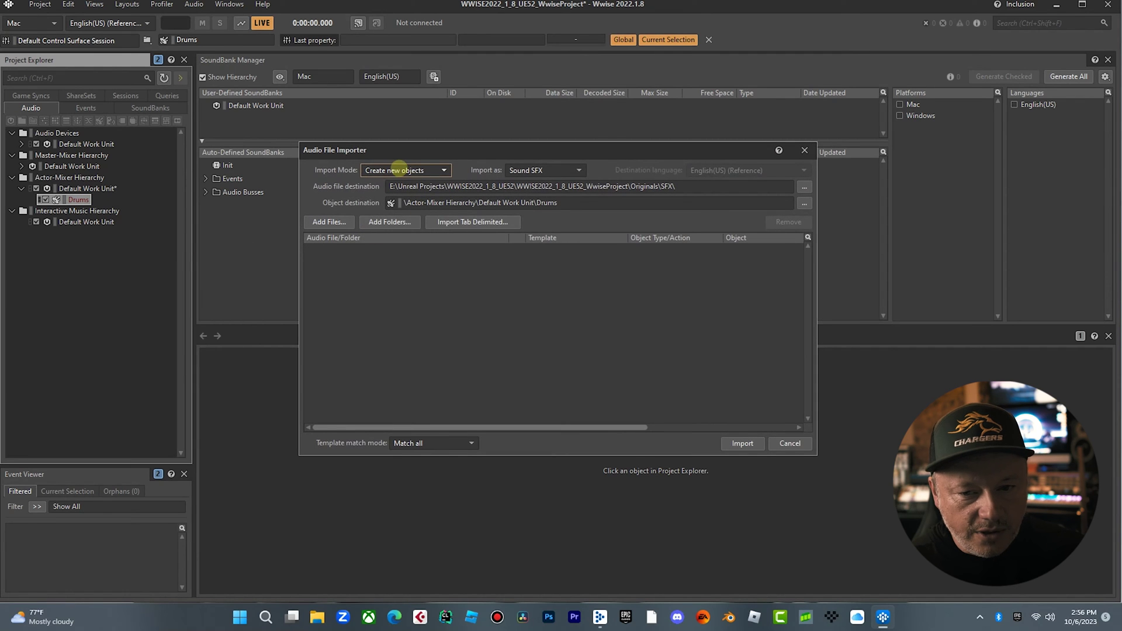
left_click(345, 221)
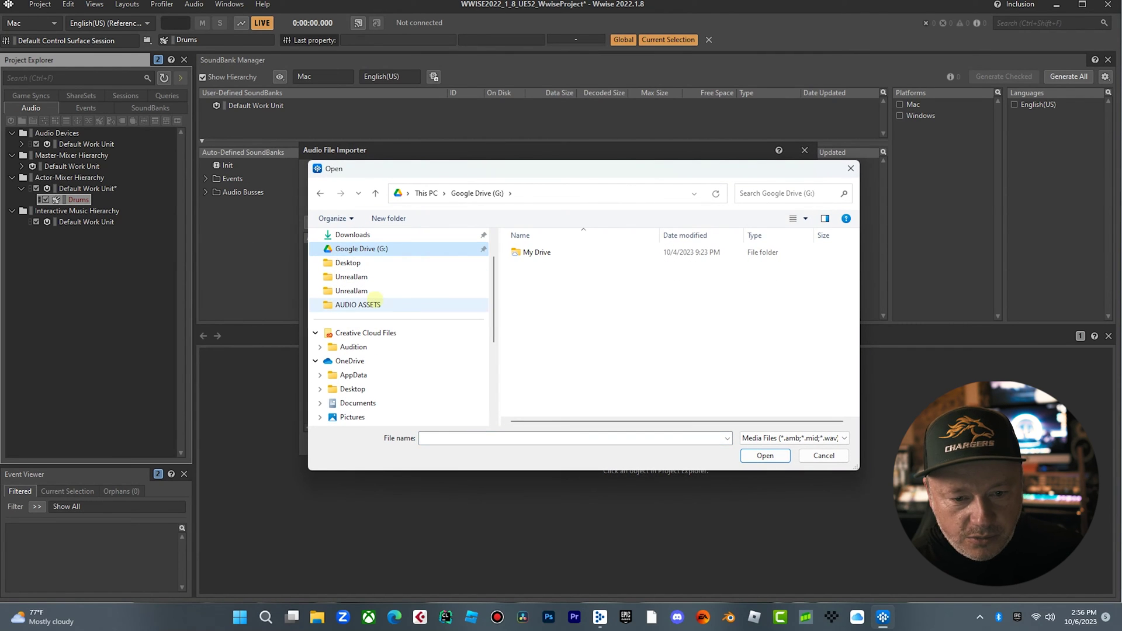
left_click(403, 304)
double_click(546, 399)
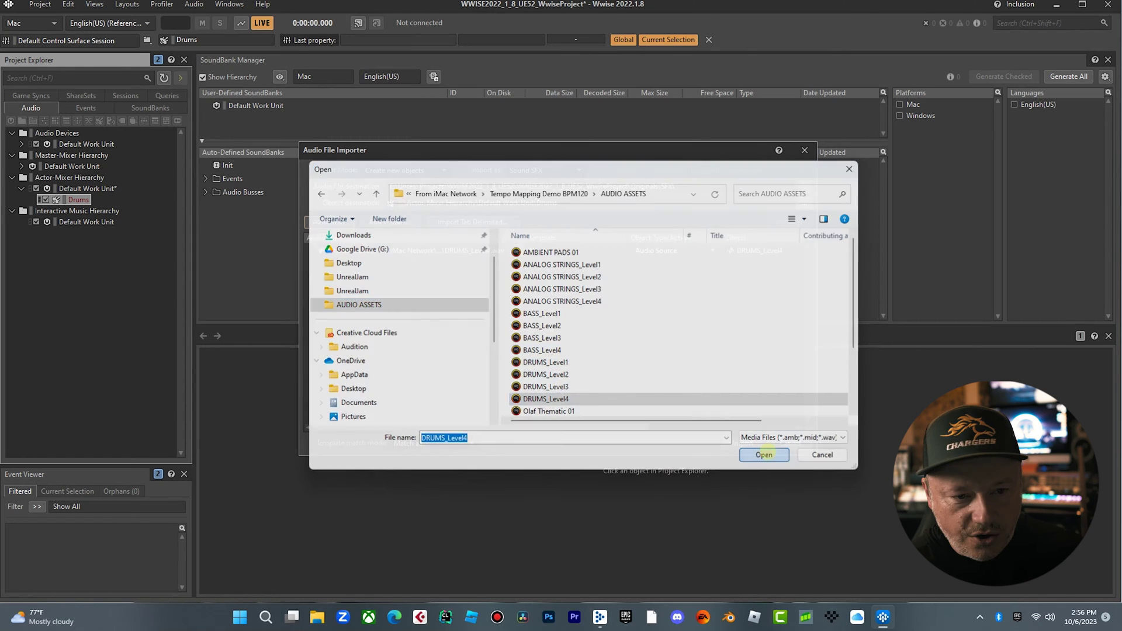
- Finish importing DRUMS_Level4 into the Drums sound and select Drums
left_click(742, 444)
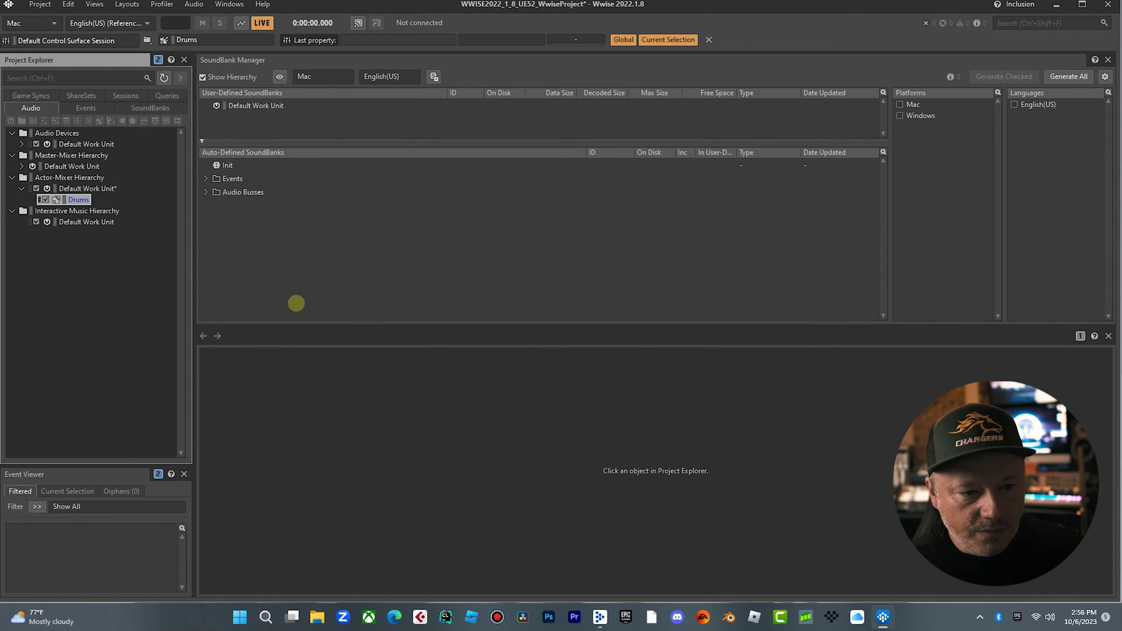
left_click(60, 200)
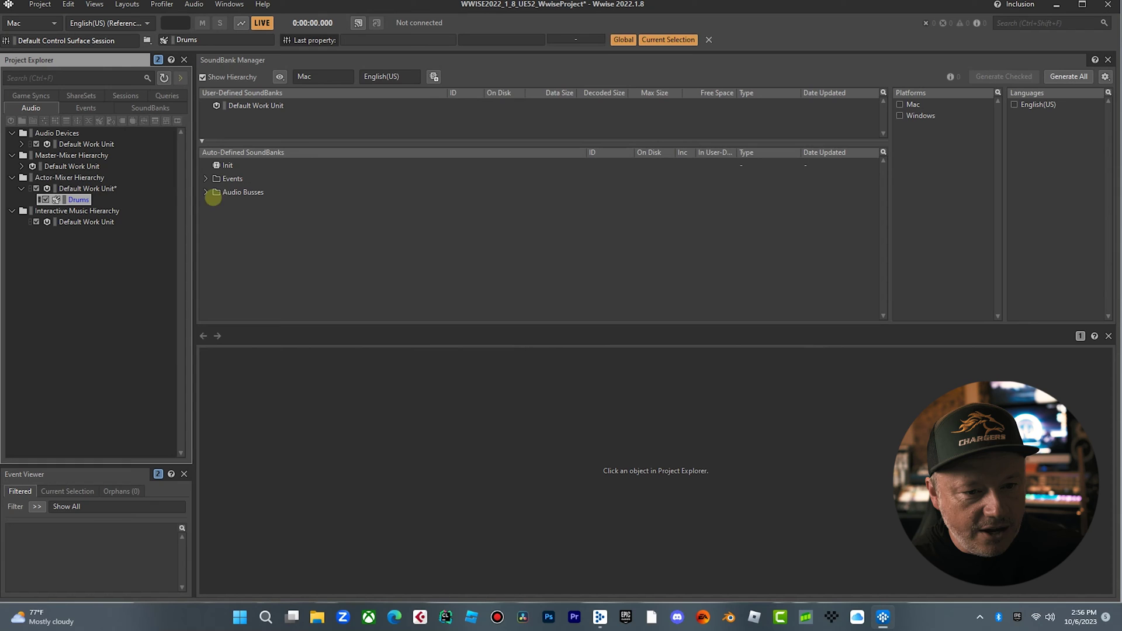
left_click(76, 199)
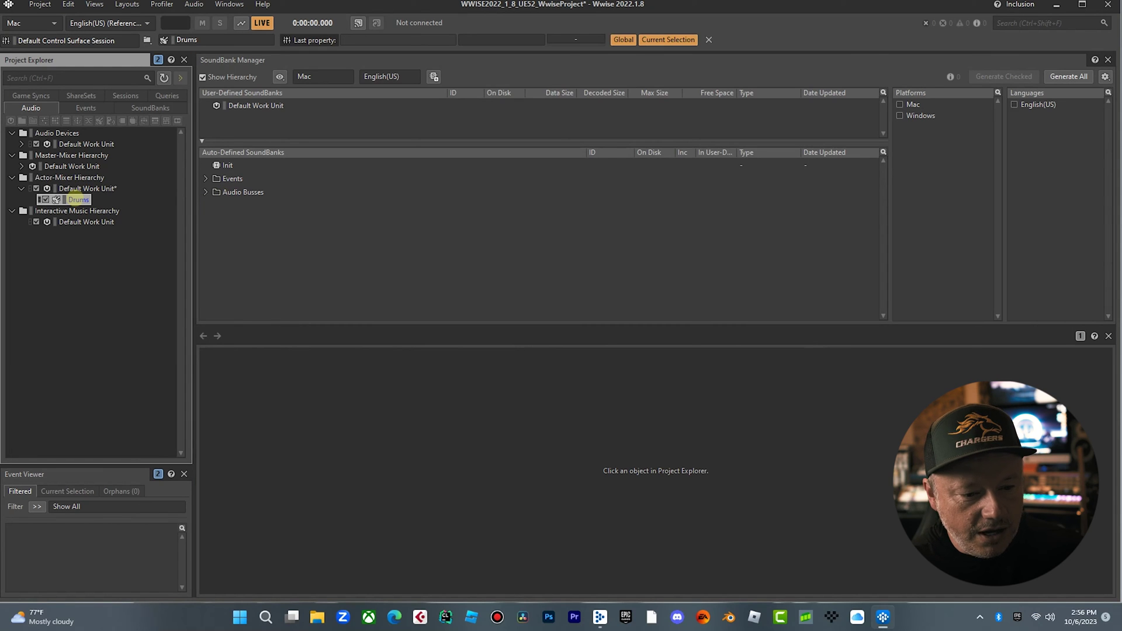
- Add a new child event named DrumPlaying under the Events Default Work Unit
left_click(86, 107)
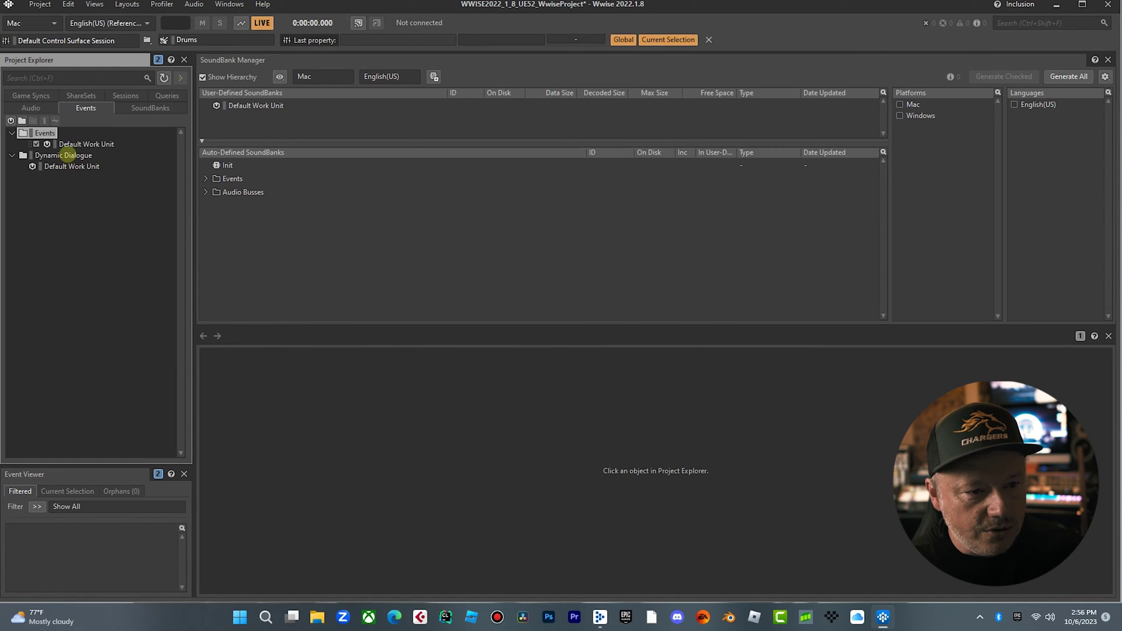
left_click(69, 144)
right_click(70, 144)
mouse_move(97, 152)
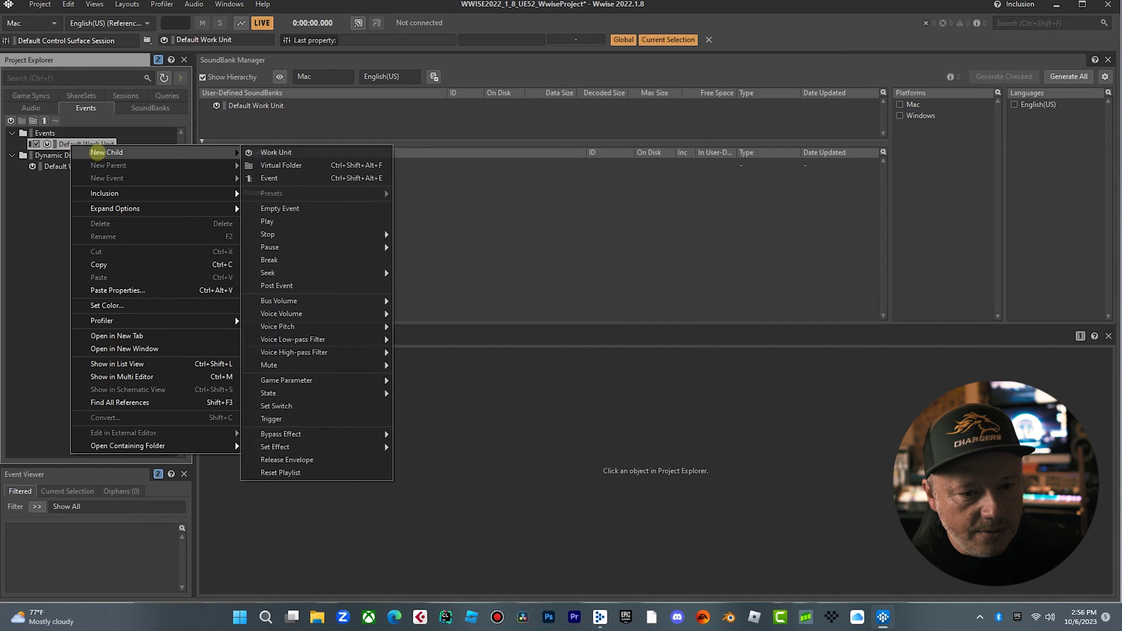
left_click(263, 176)
type("DrumPlaying")
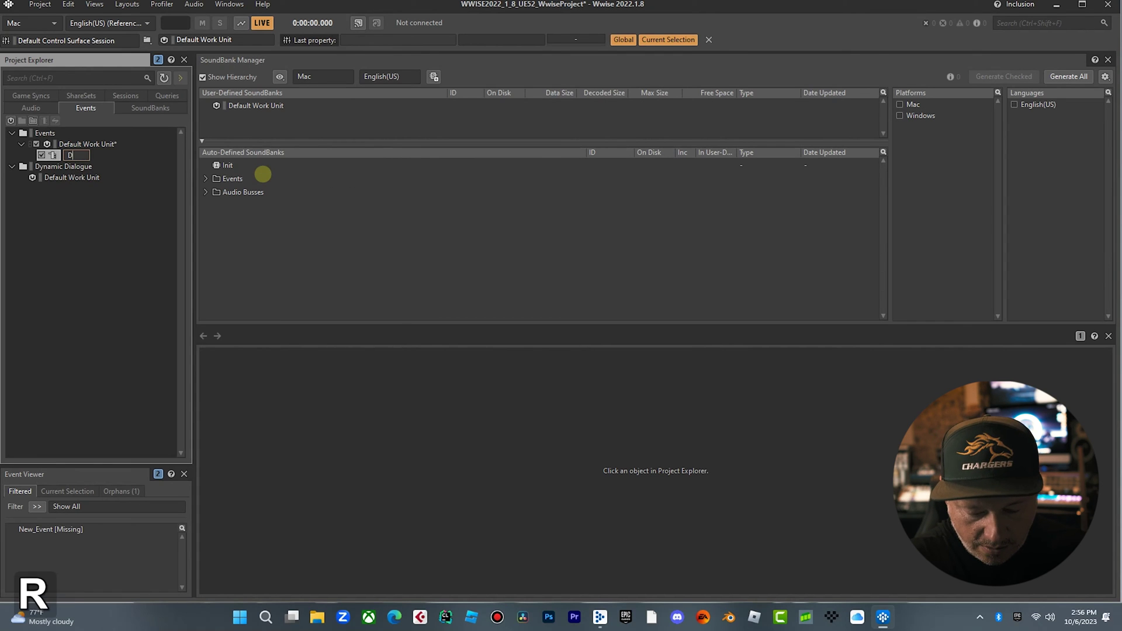
key("Return")
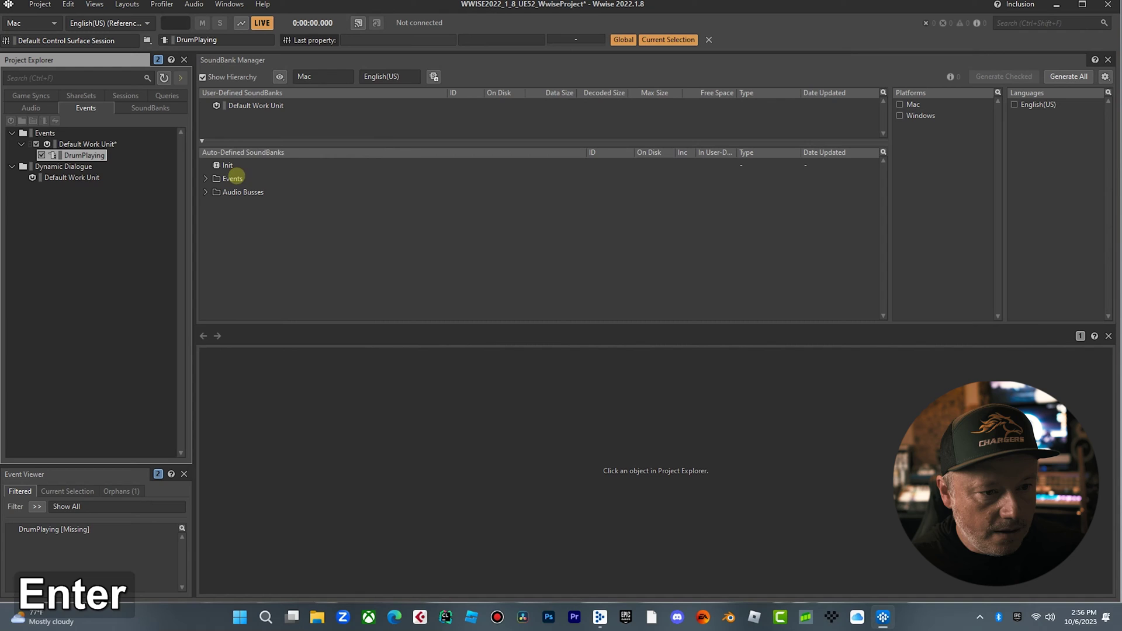
left_click(31, 108)
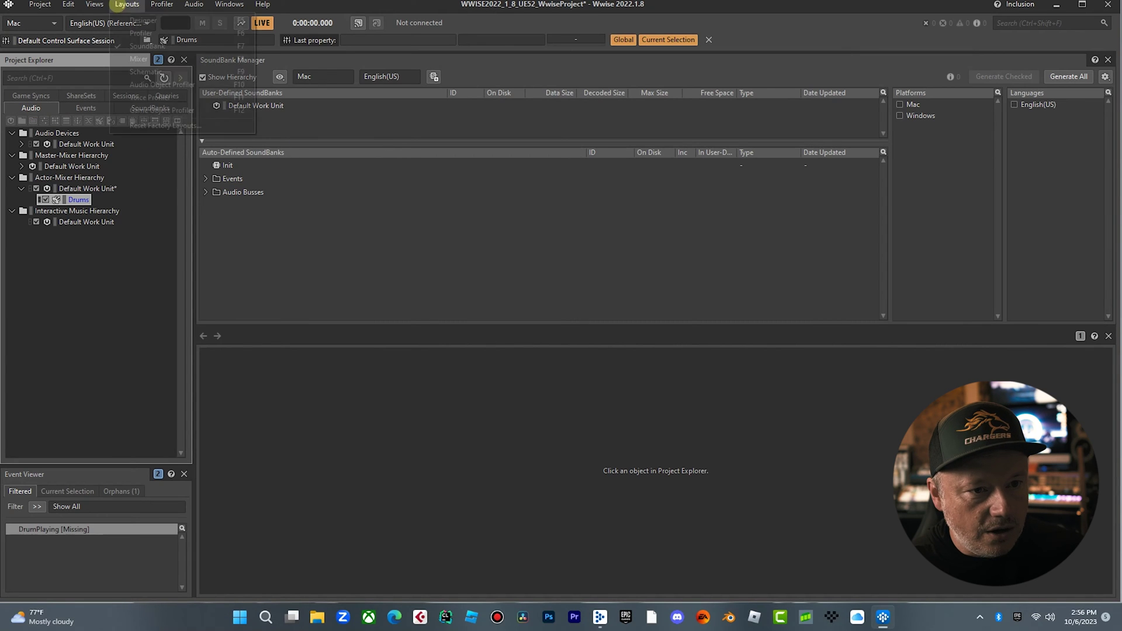
- In the Designer layout, add a Play action targeting Drums to the DrumPlaying event
left_click(127, 4)
left_click(136, 23)
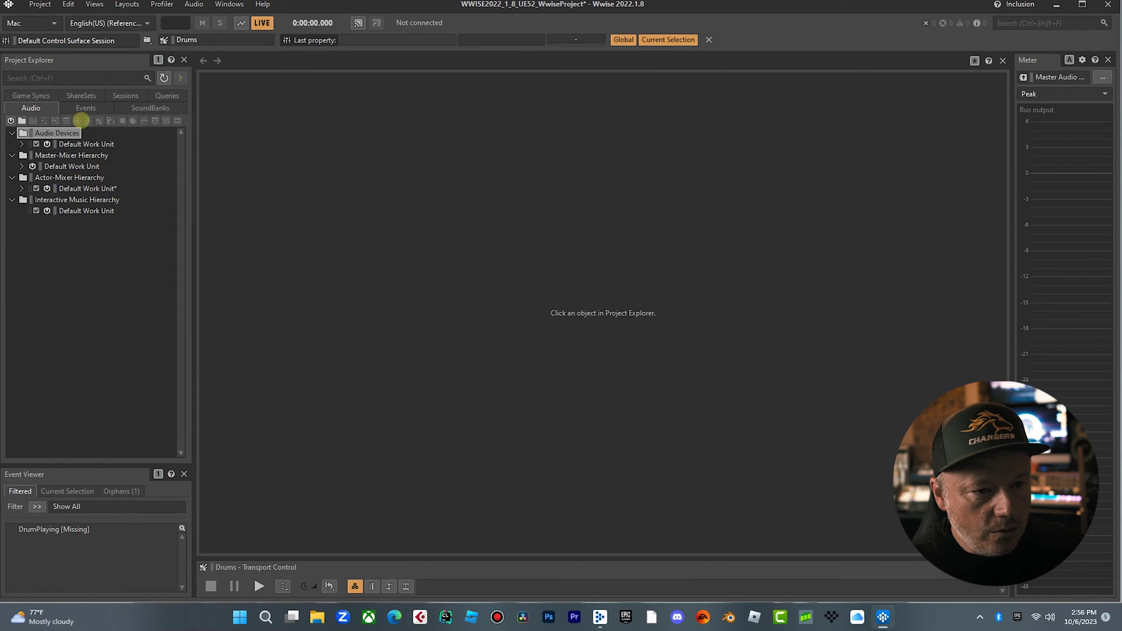
left_click(85, 109)
left_click(61, 529)
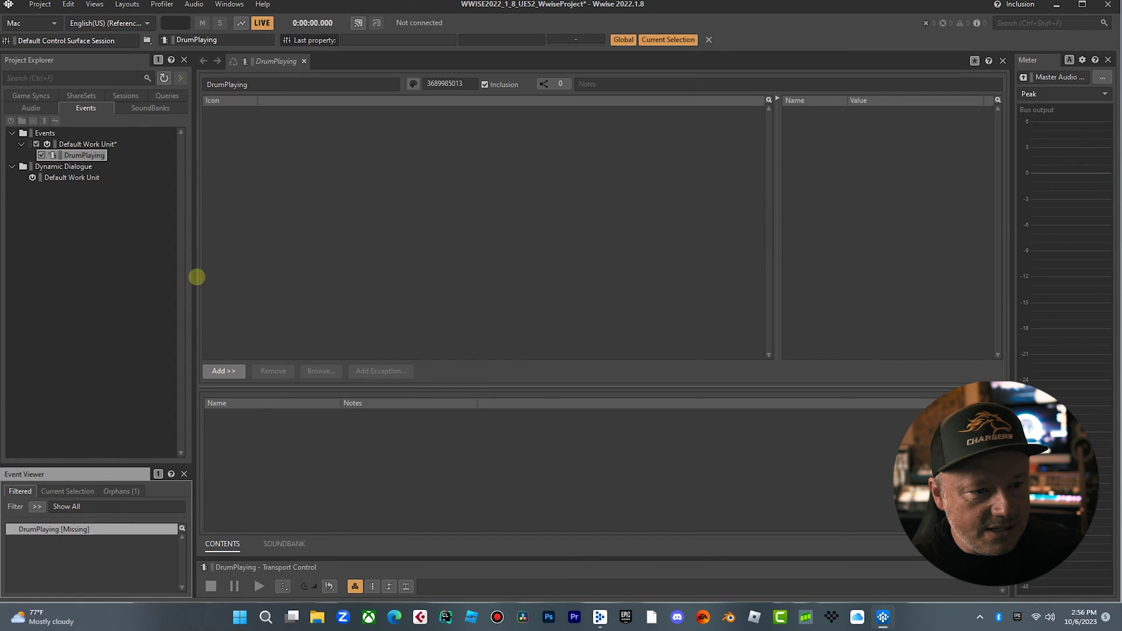
left_click(27, 109)
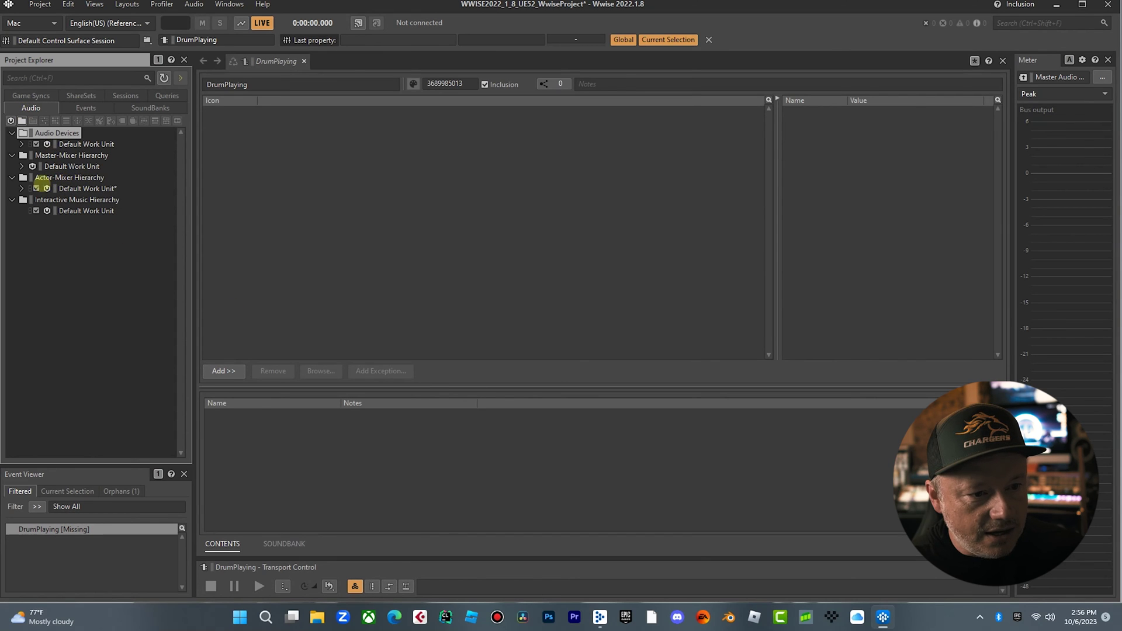
left_click(22, 188)
left_click_drag(75, 199, 326, 206)
- Preview and stop the Drums sound, then save the Wwise project
left_click(238, 112)
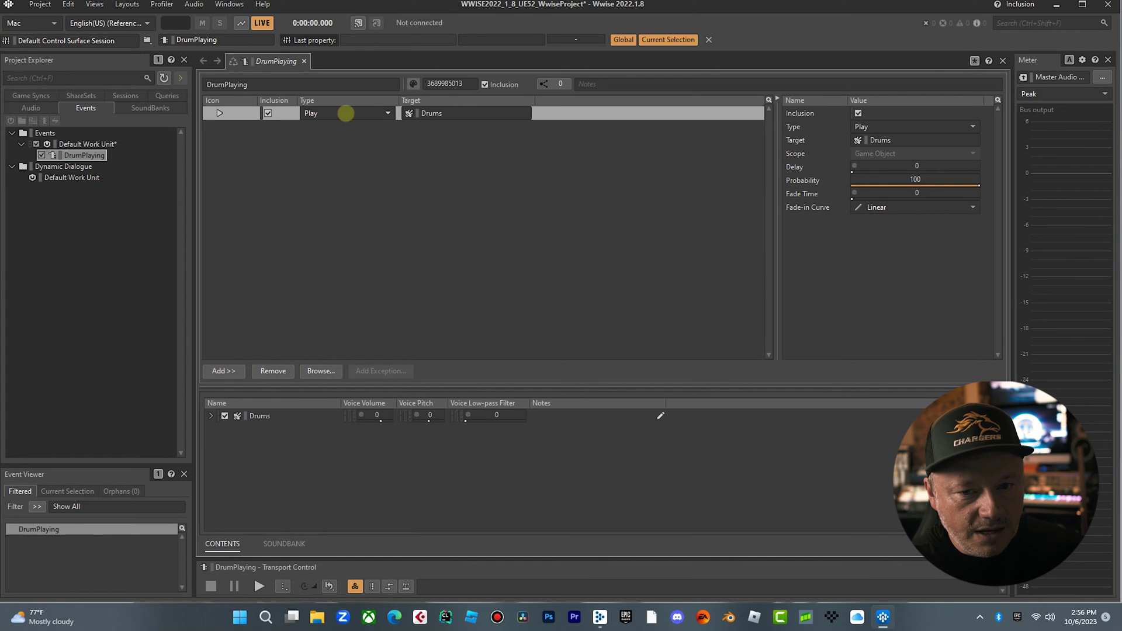
left_click(278, 415)
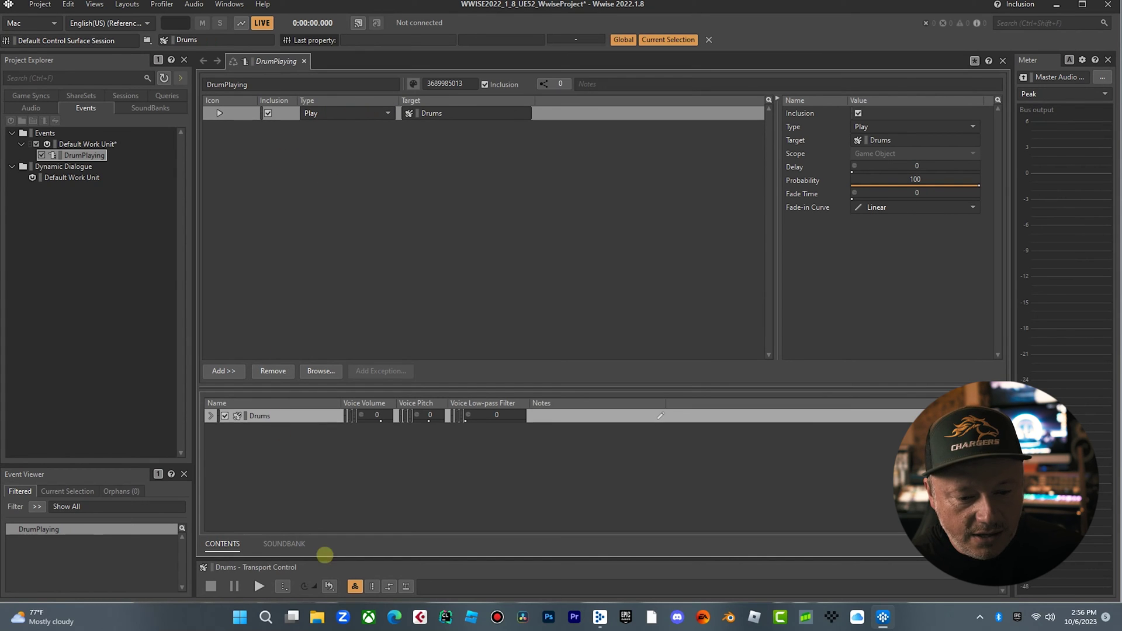
left_click(259, 586)
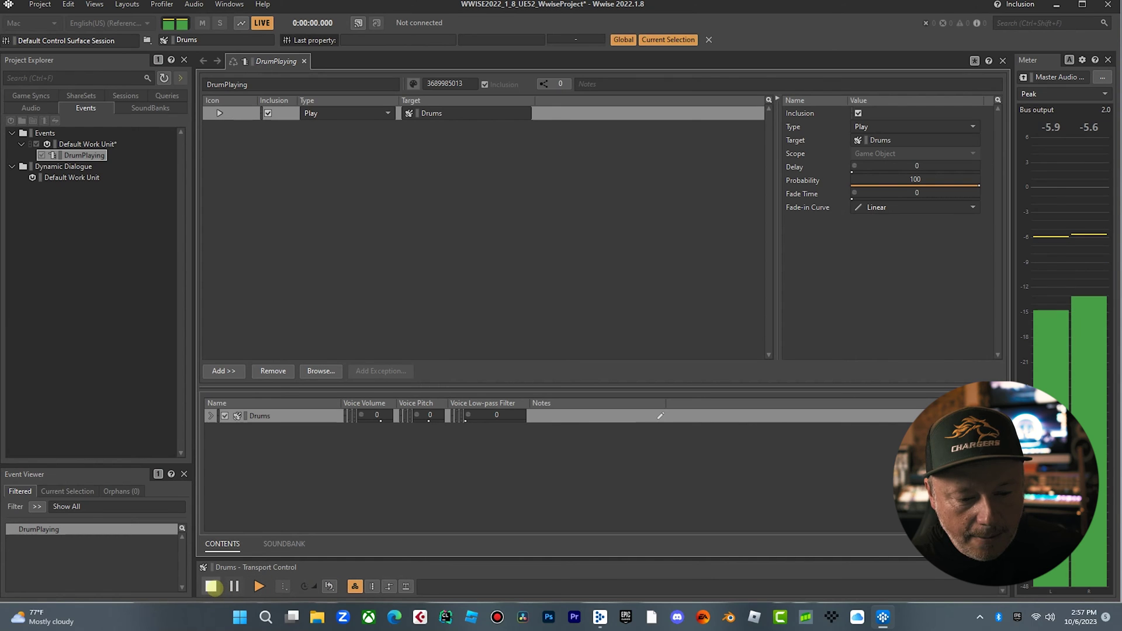
left_click(258, 585)
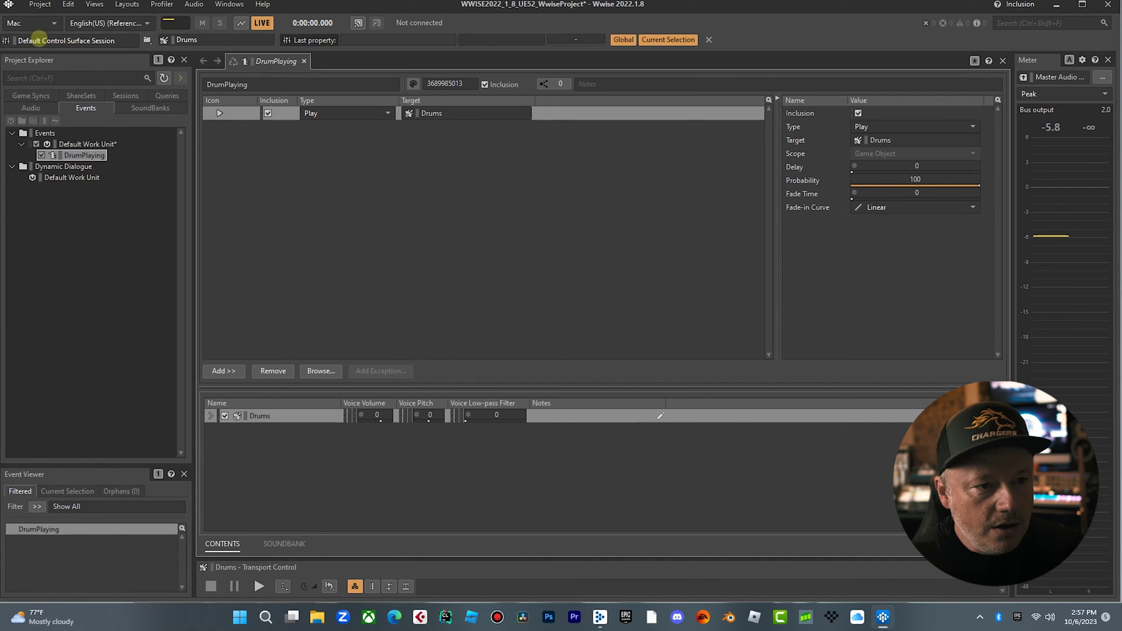
left_click(40, 4)
left_click(67, 60)
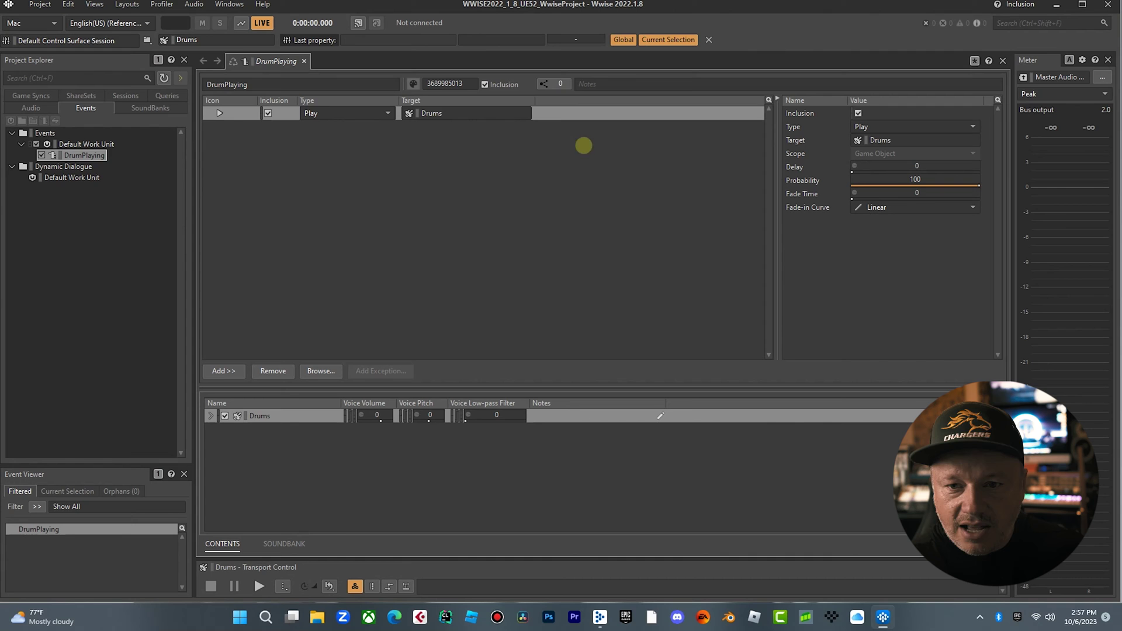
- In the SoundBank layout, tick Windows and English(US), then generate all soundbanks
left_click(127, 4)
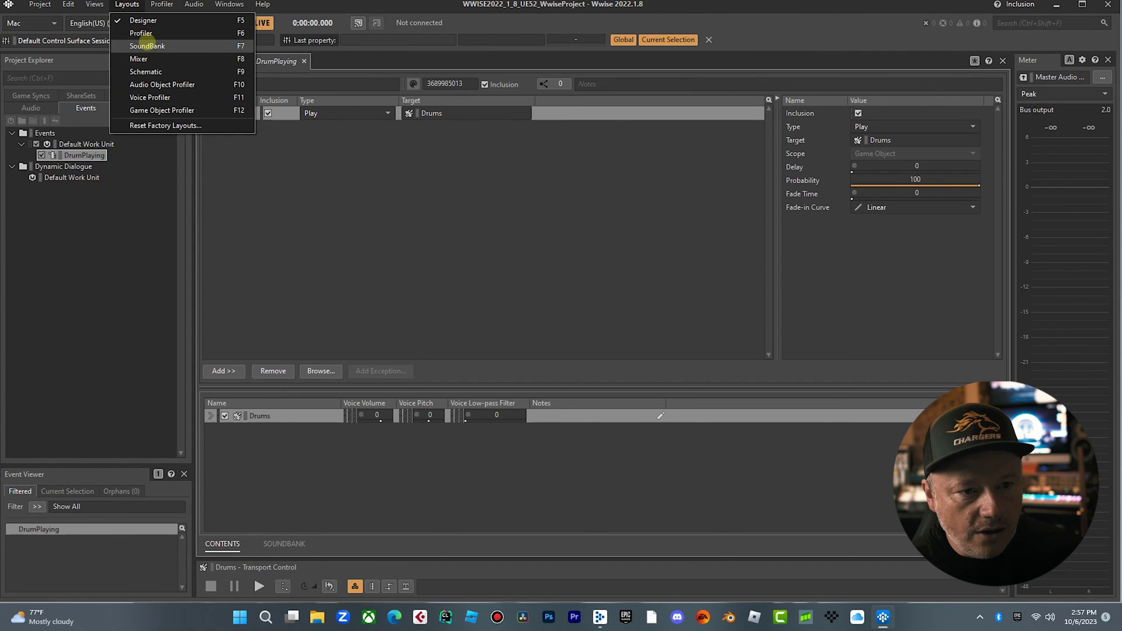
left_click(147, 46)
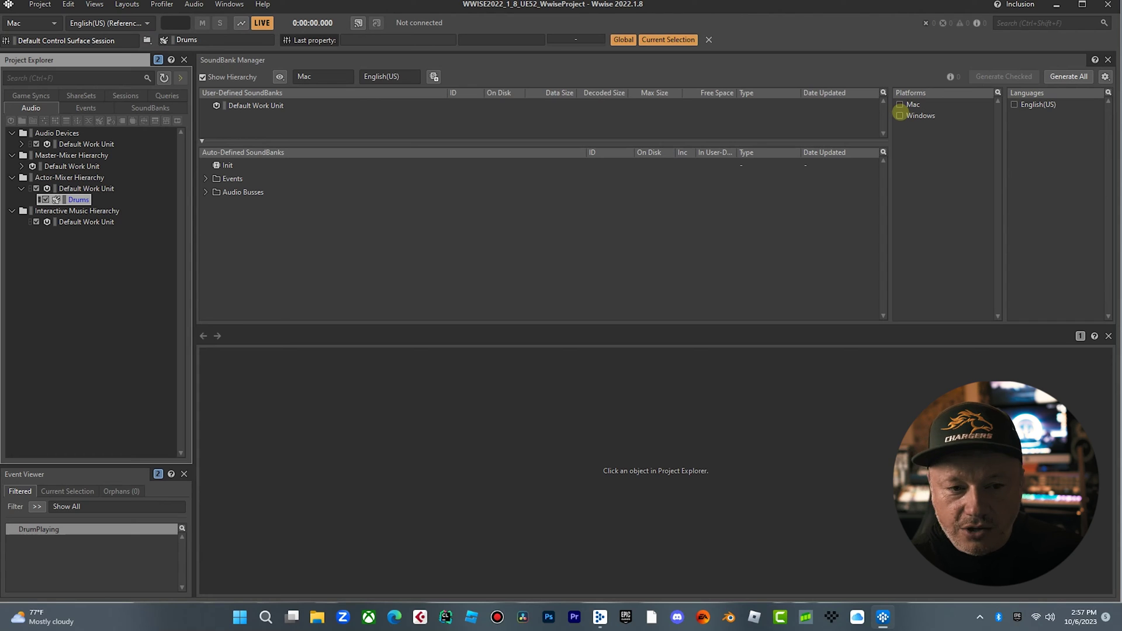
left_click(900, 115)
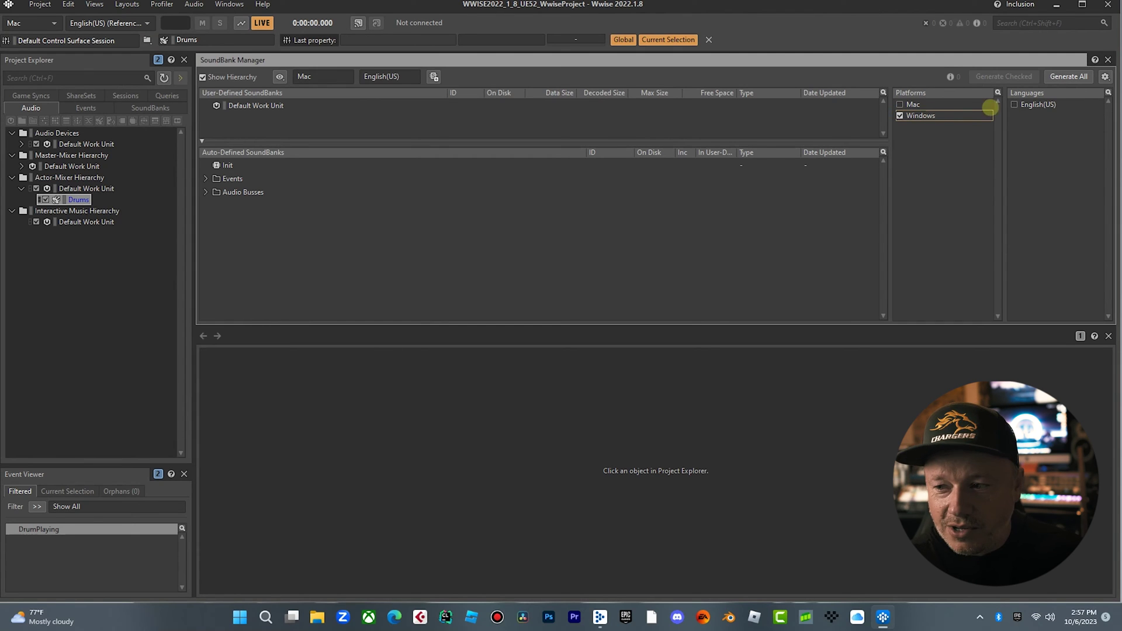
left_click(1014, 104)
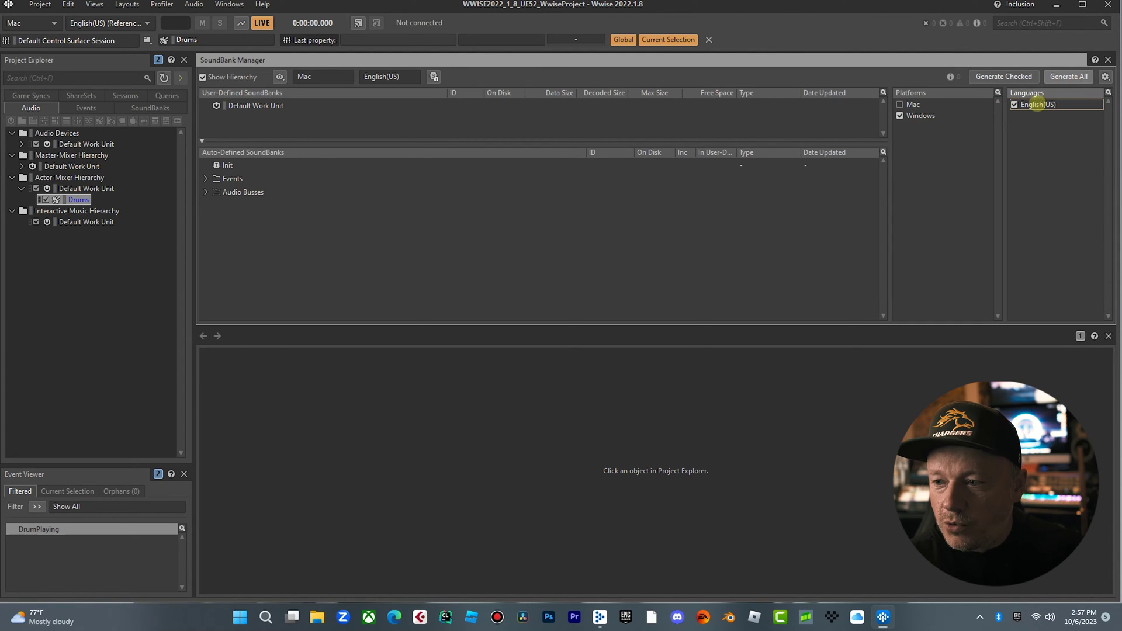
left_click(268, 106)
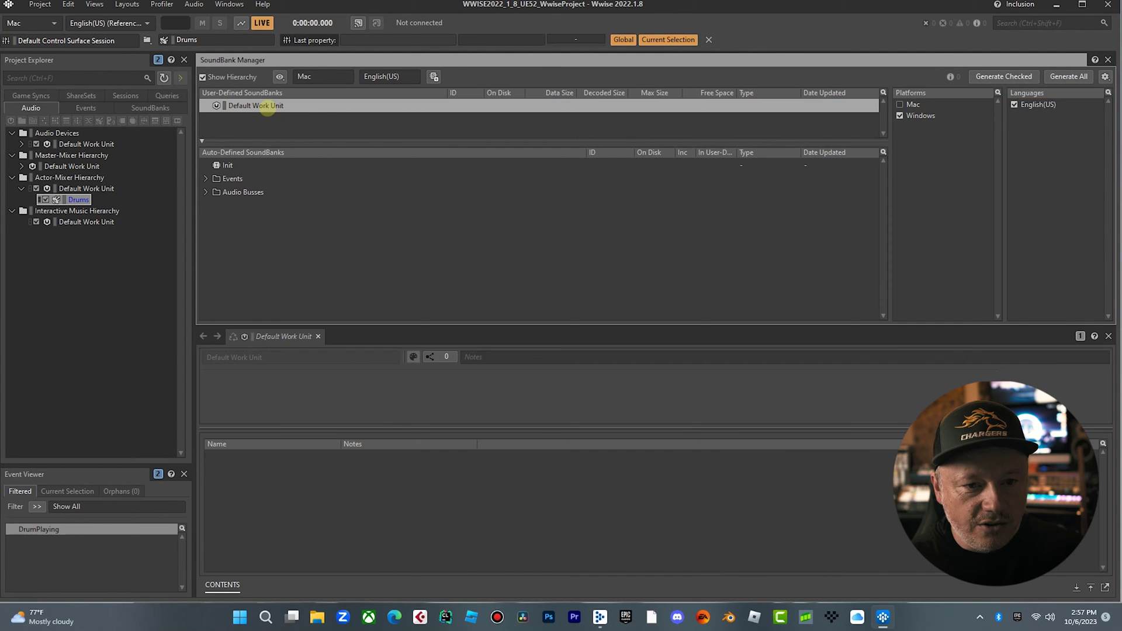
left_click(1055, 77)
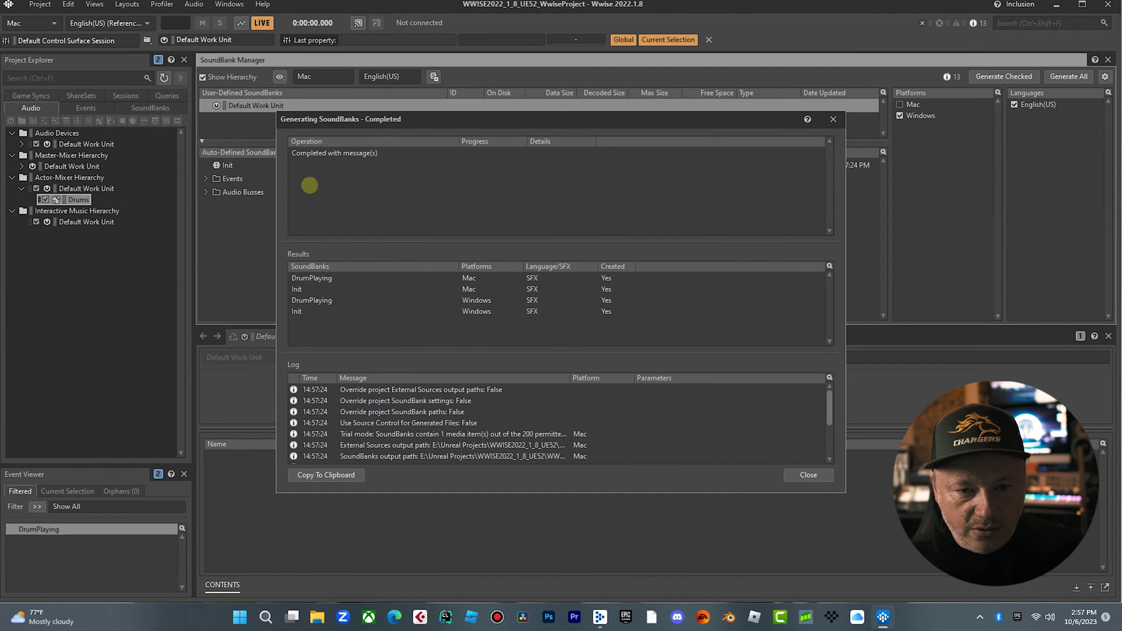
- Close the generation results and launch WWISE2022_1_8_UE52 with Open in Unreal 5.2
left_click(807, 475)
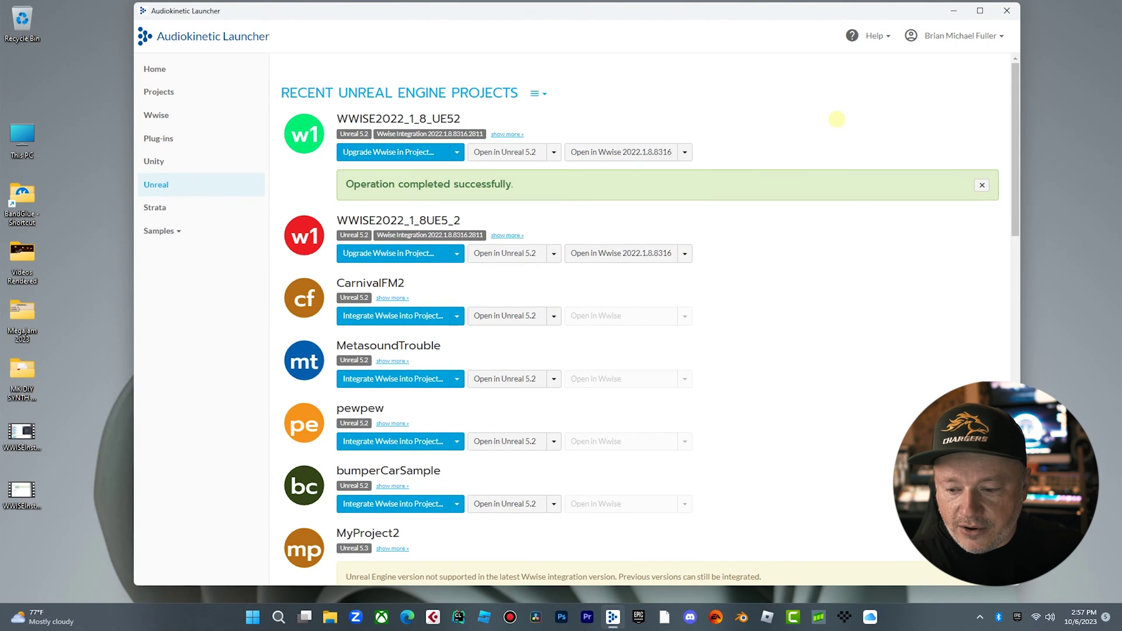
left_click(521, 154)
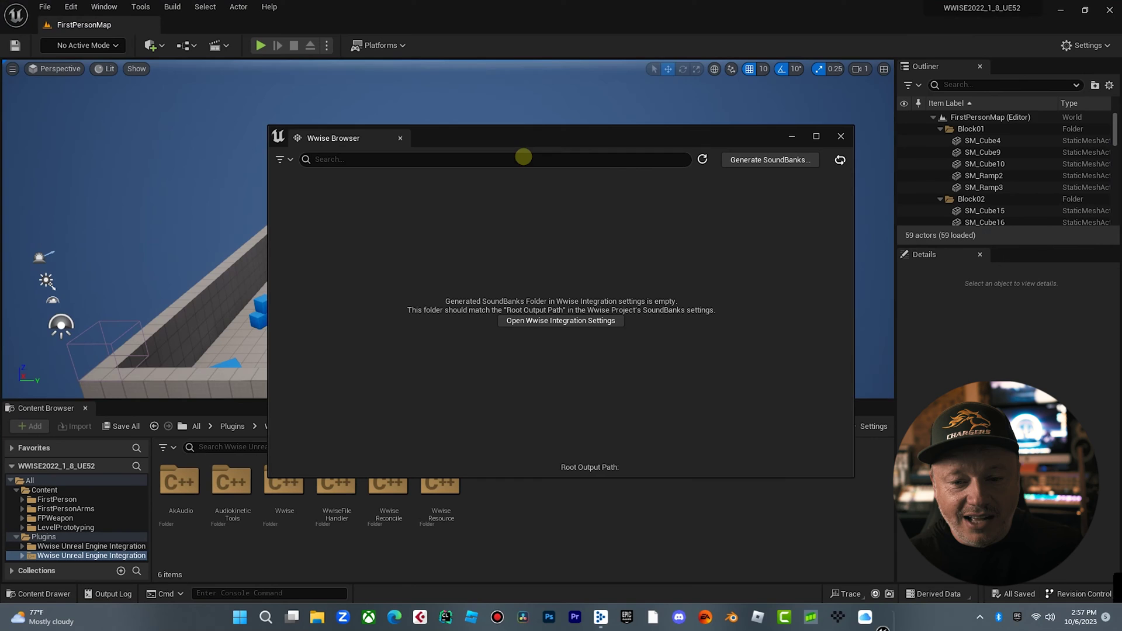
- Point Root Output Path to WWISE2022_1_8_UE52_WwiseProject/GeneratedSoundBanks and close Project Settings
left_click(591, 321)
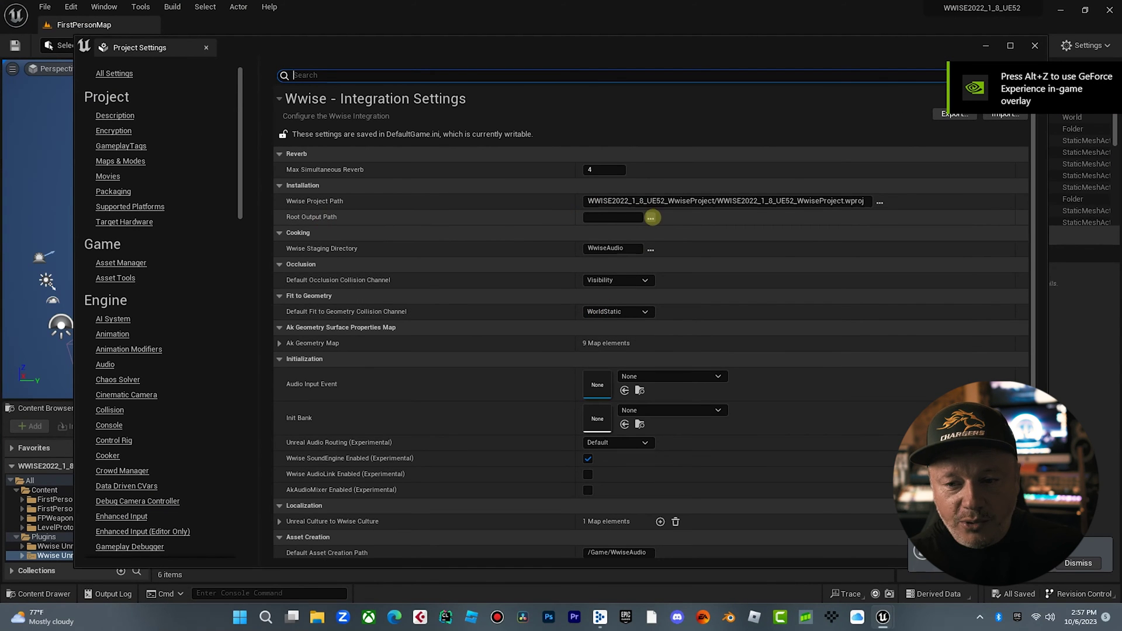
left_click(651, 217)
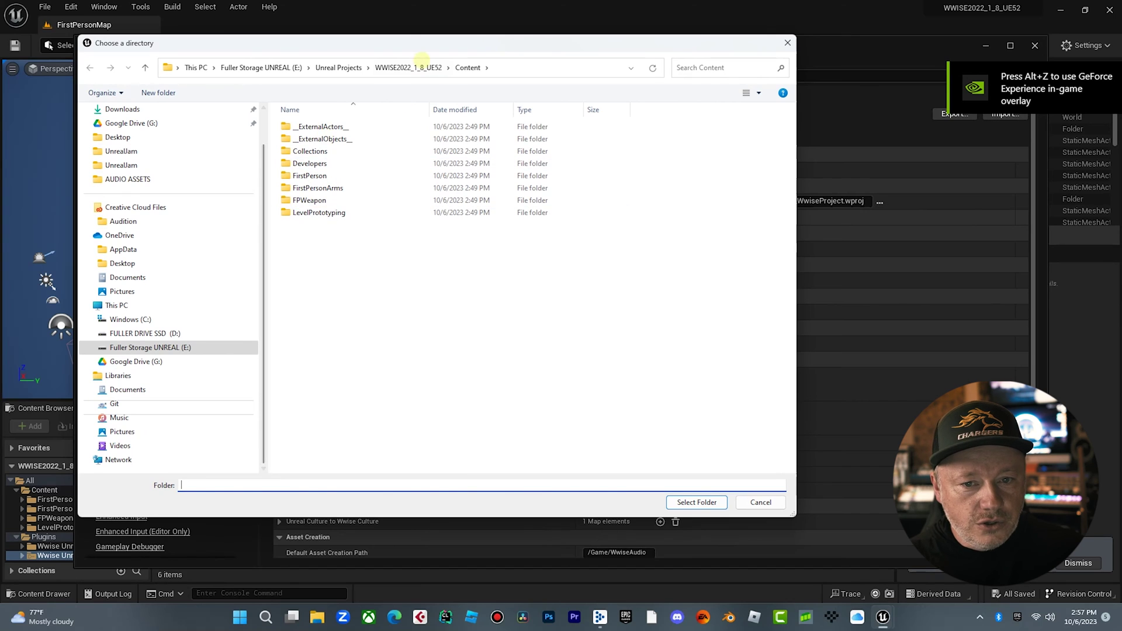
left_click(409, 67)
double_click(327, 212)
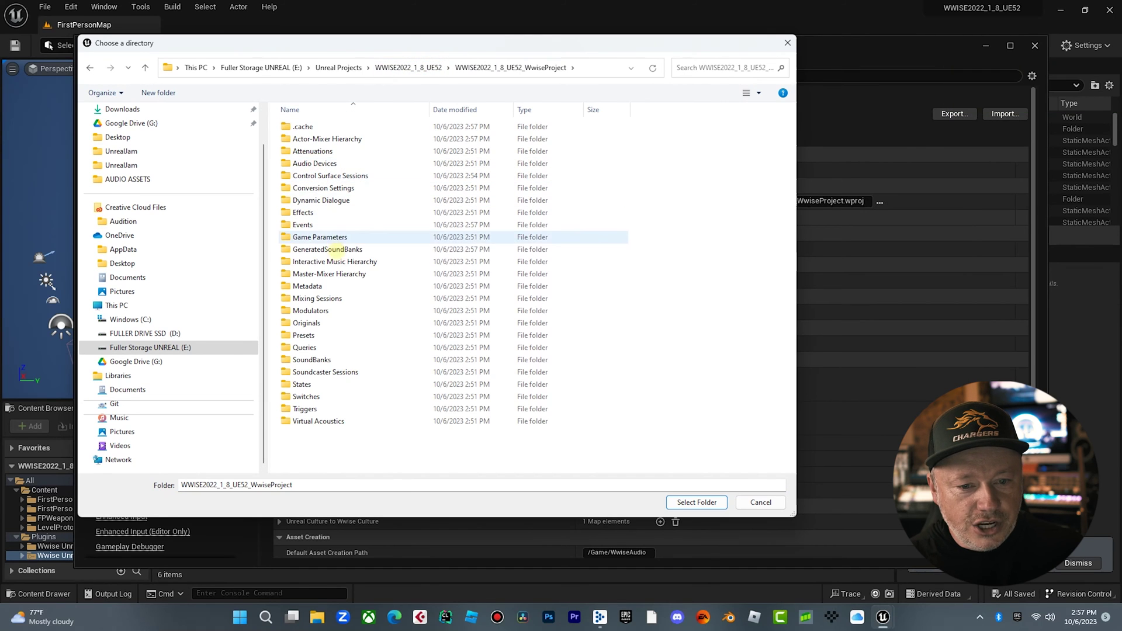
left_click(336, 249)
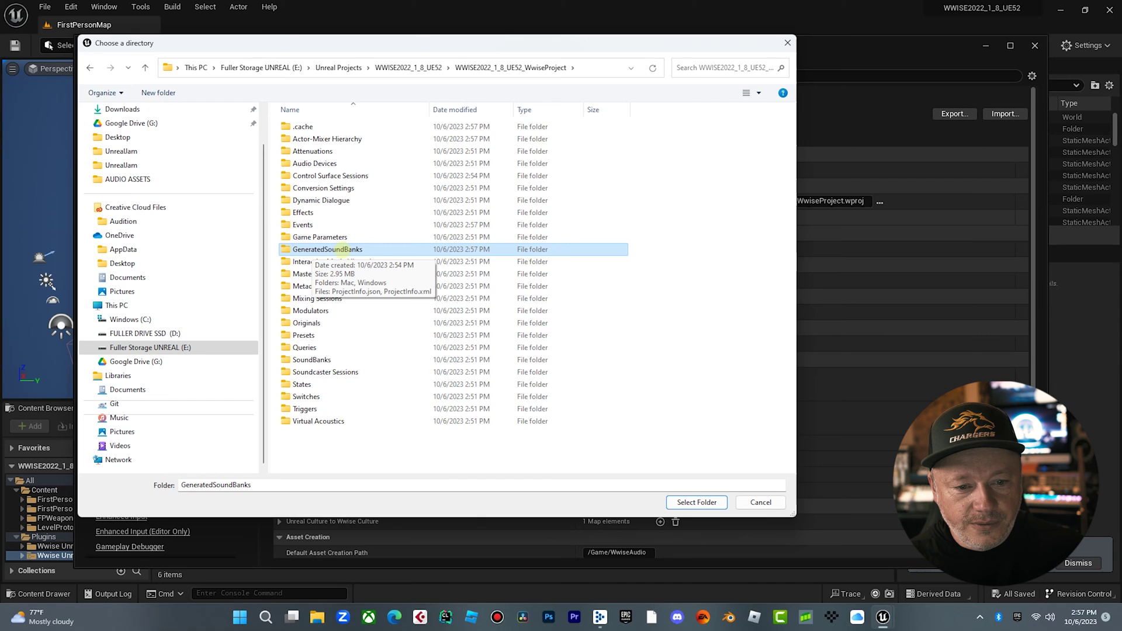
left_click(696, 502)
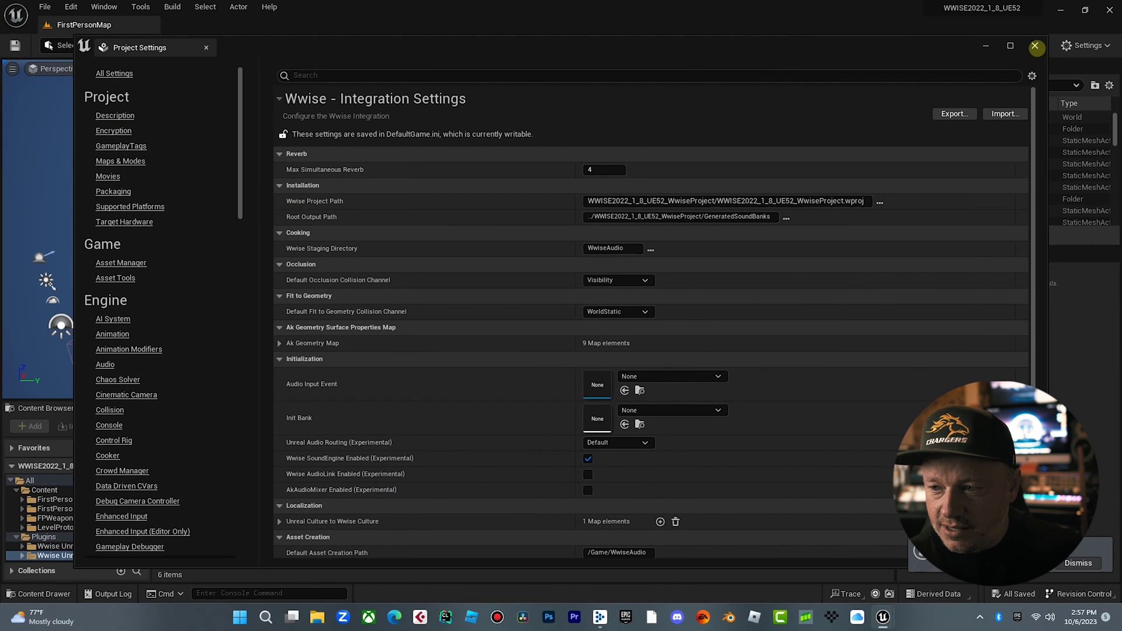
left_click(1035, 47)
- Generate the soundbanks from the Wwise Browser and expand Events > Default Work Unit
left_click(790, 160)
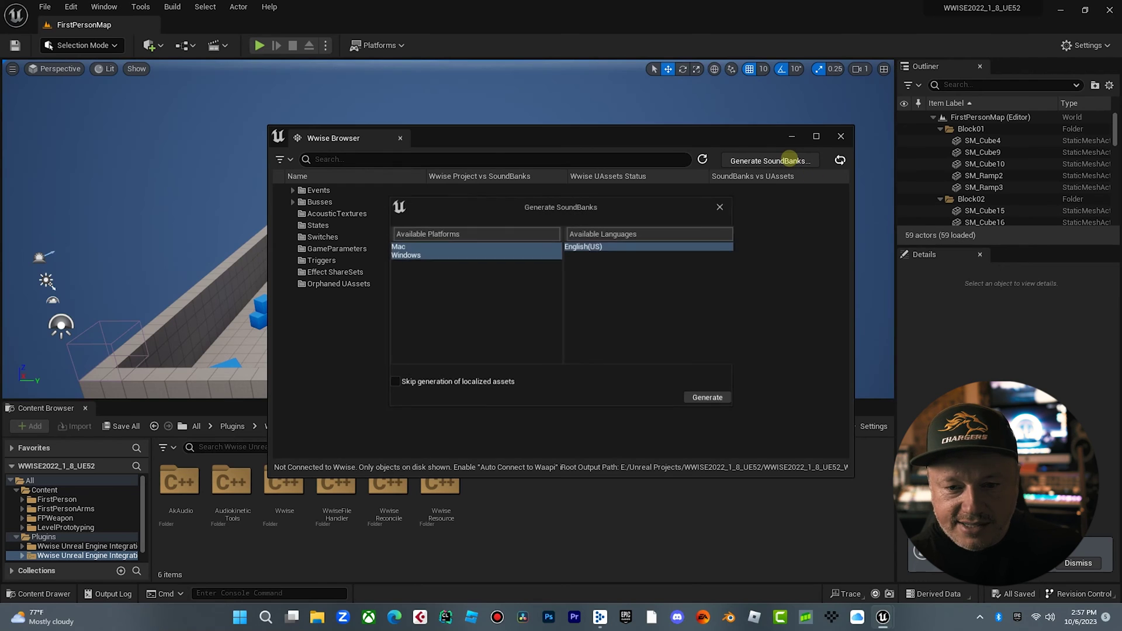
left_click(711, 400)
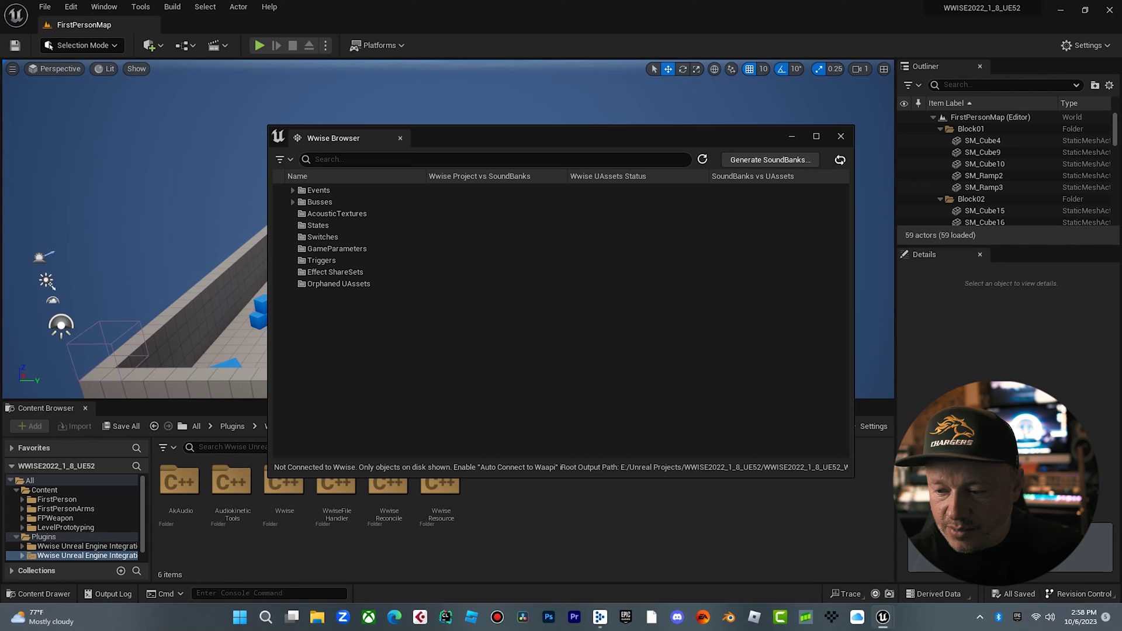
left_click(293, 202)
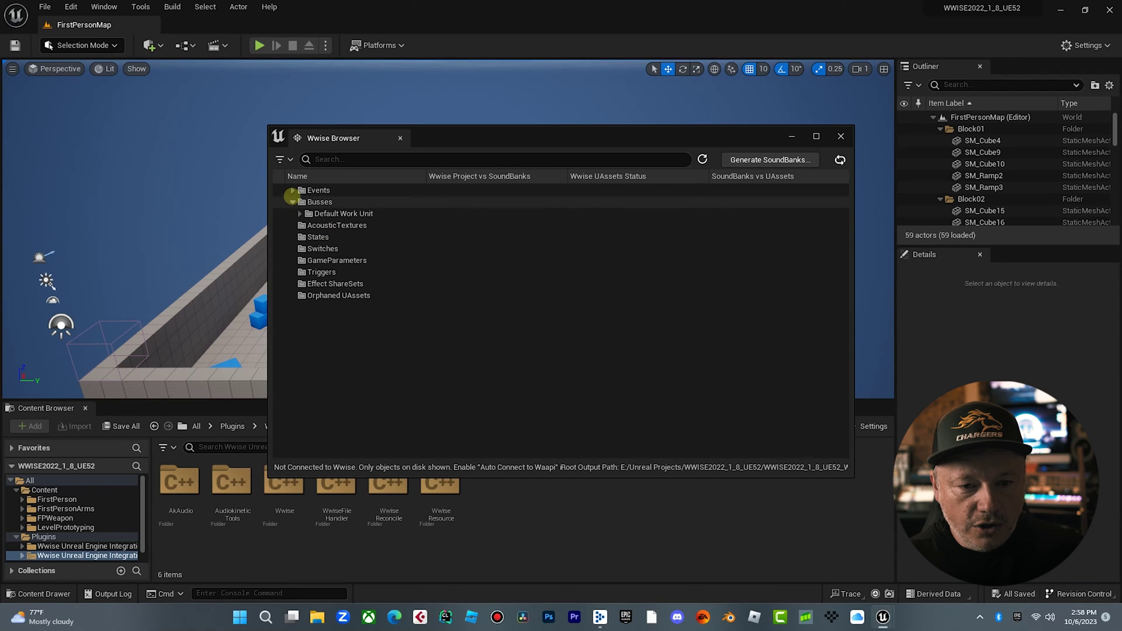
left_click(293, 190)
left_click(300, 201)
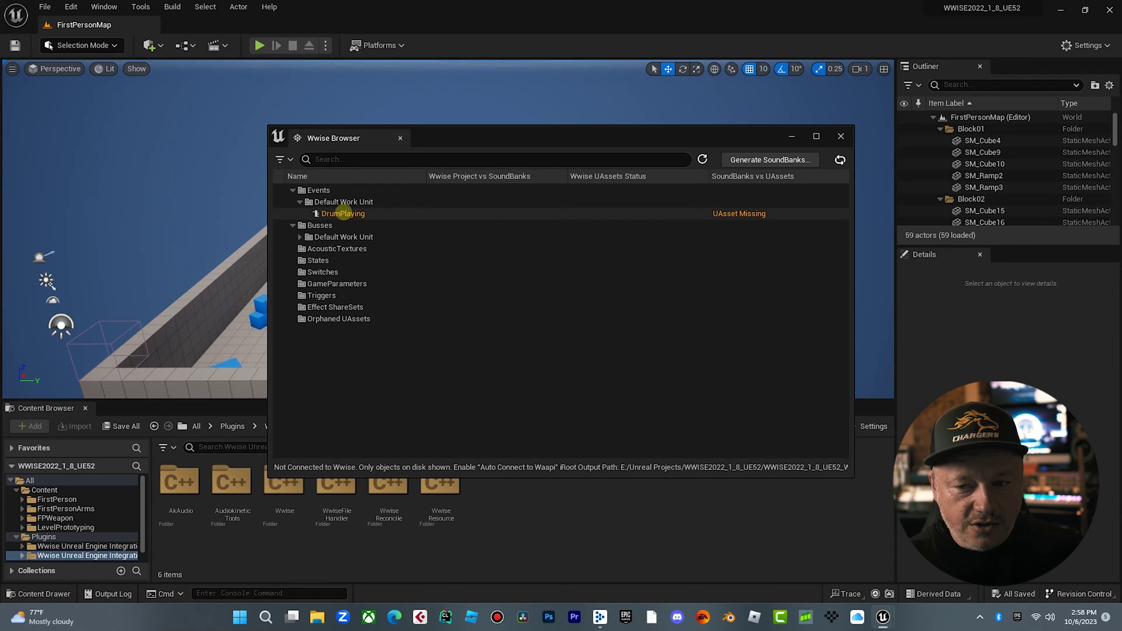
- Reconcile the DrumPlaying event to create its up-to-date UAsset
left_click(343, 214)
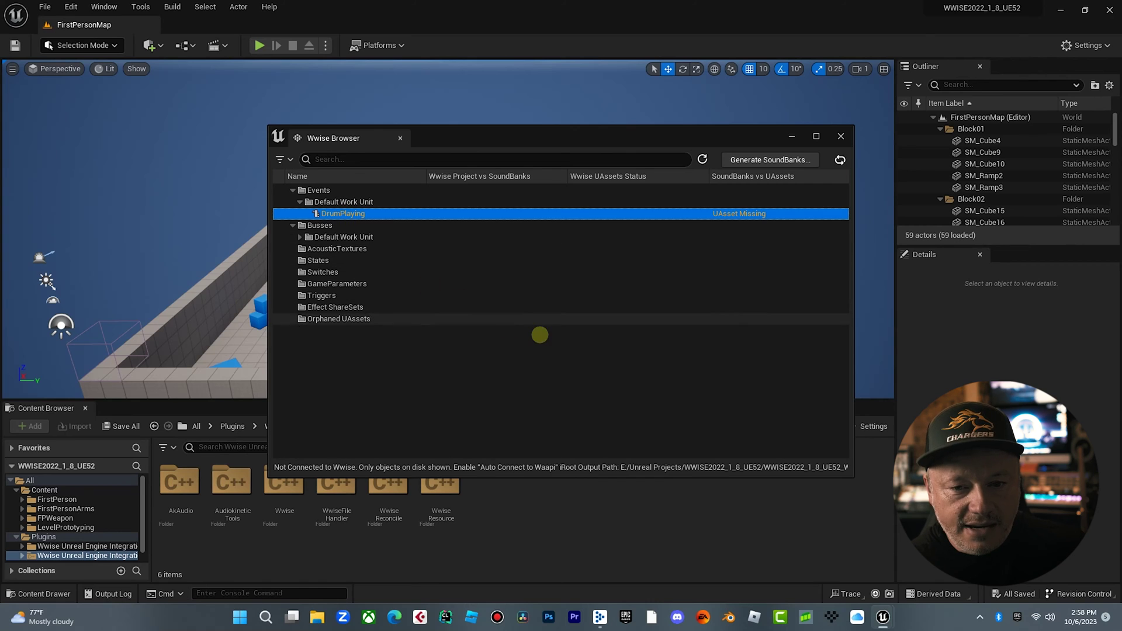
right_click(354, 214)
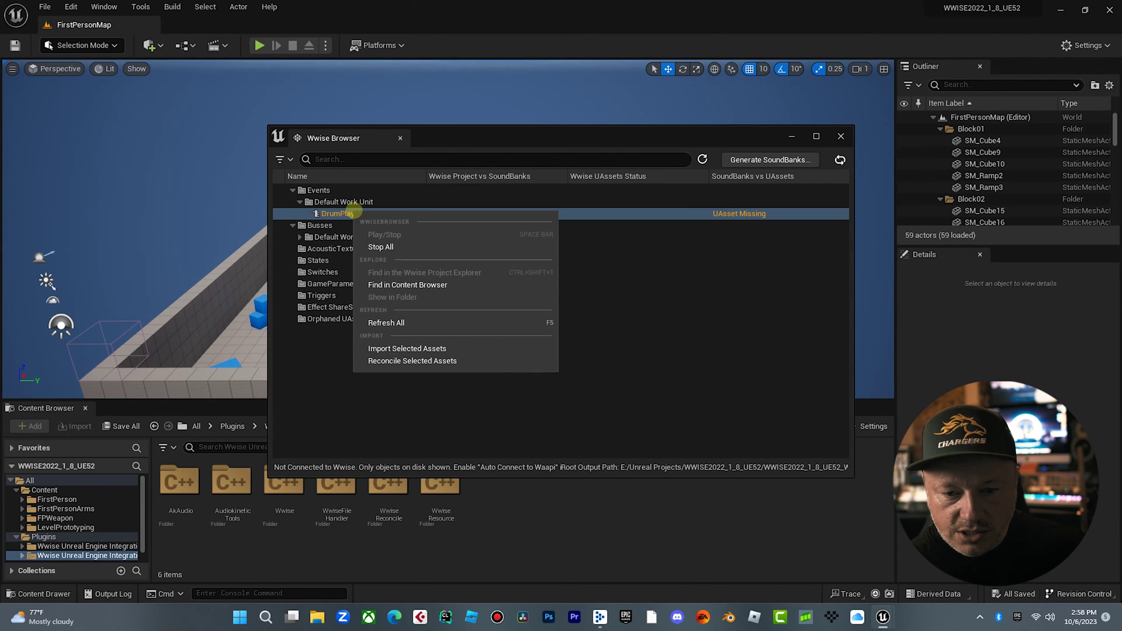
left_click(403, 360)
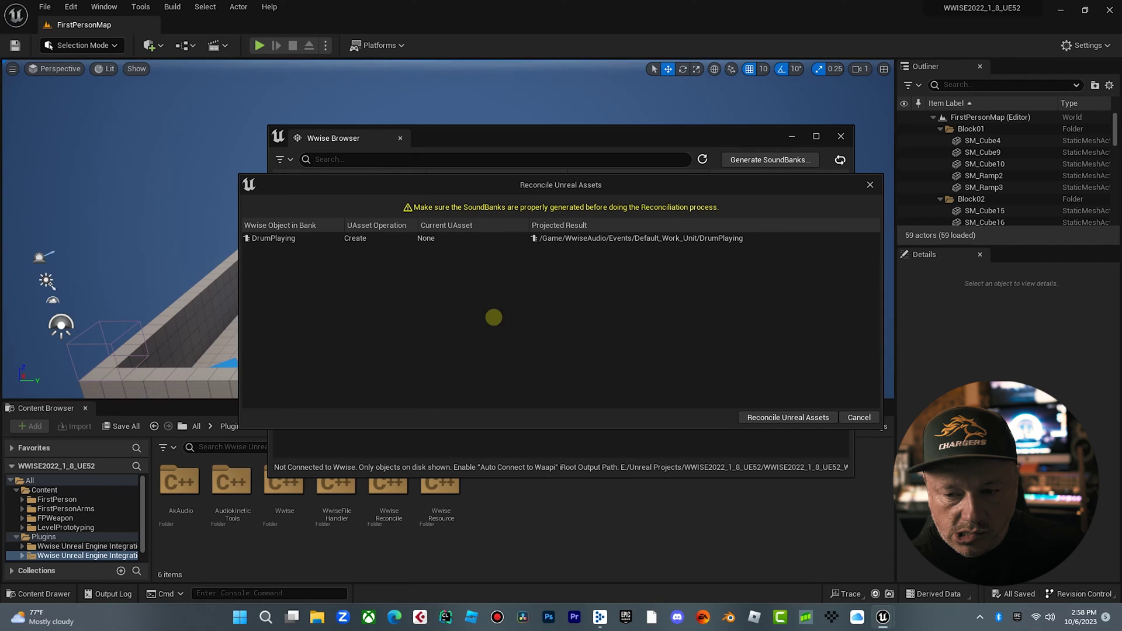
left_click(771, 417)
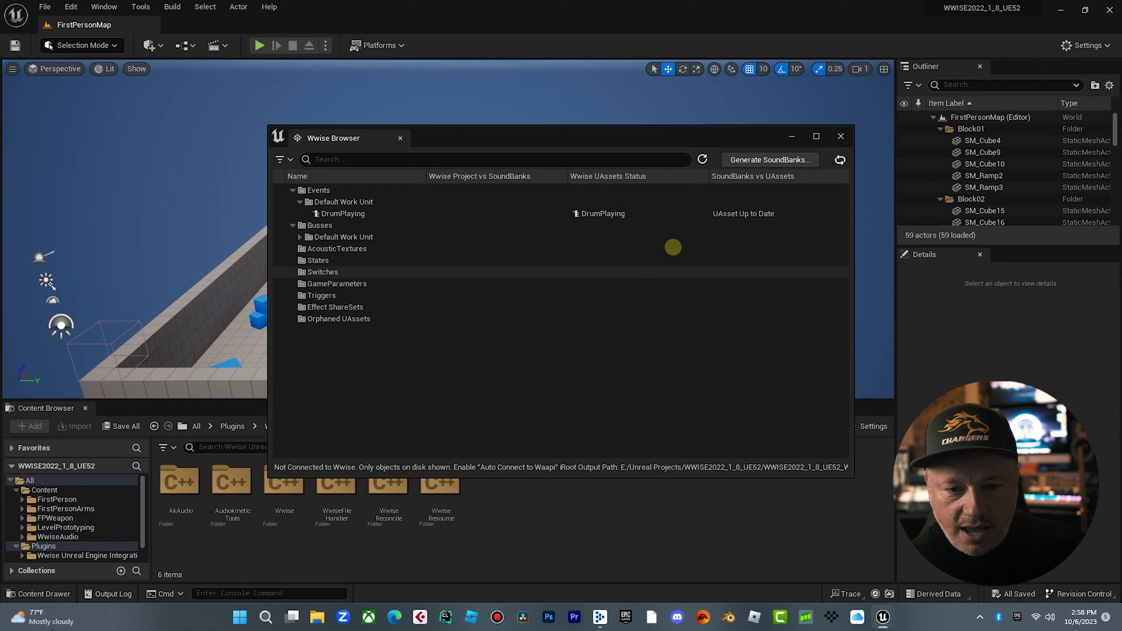
left_click(344, 215)
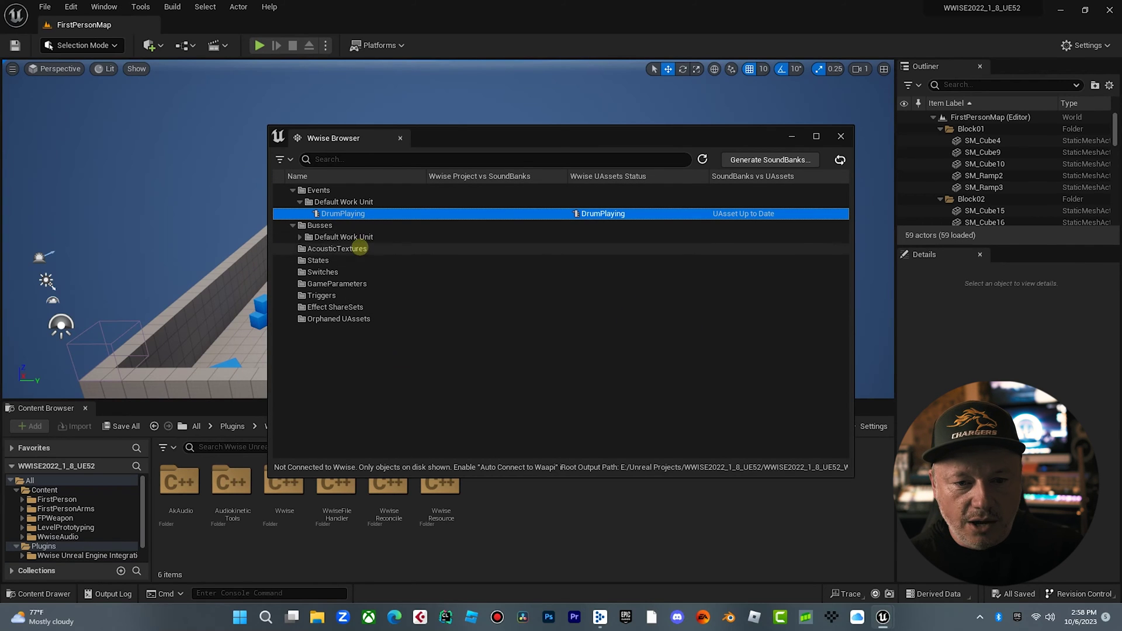
- Close the Wwise Browser and browse to WwiseAudio/Events/Default_Work_Unit in the Content Browser
left_click(371, 499)
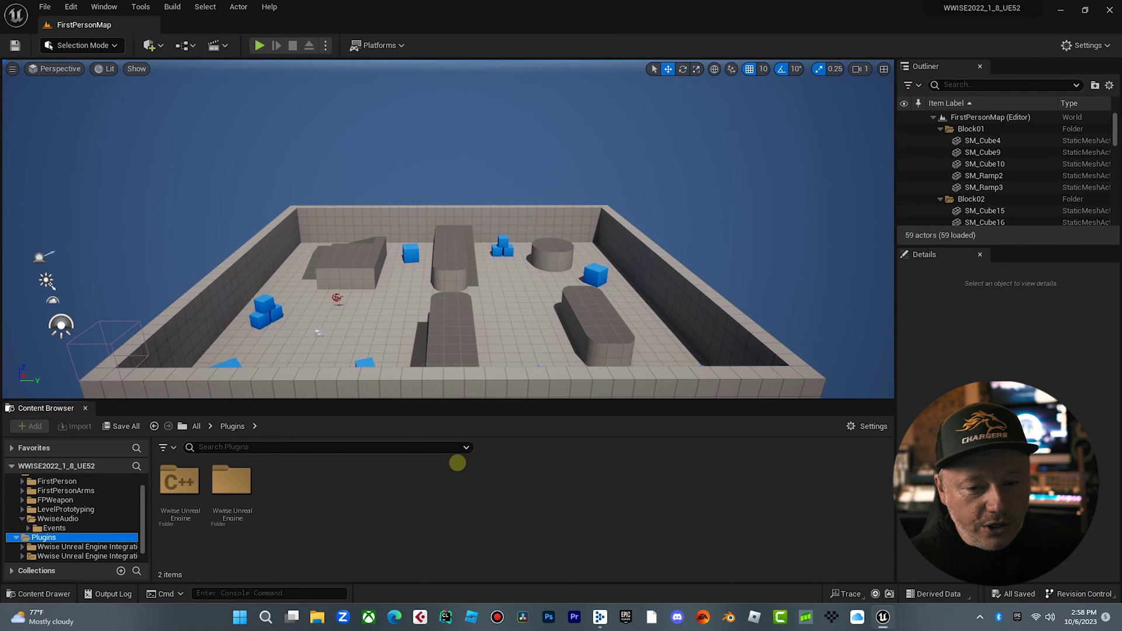
left_click(21, 518)
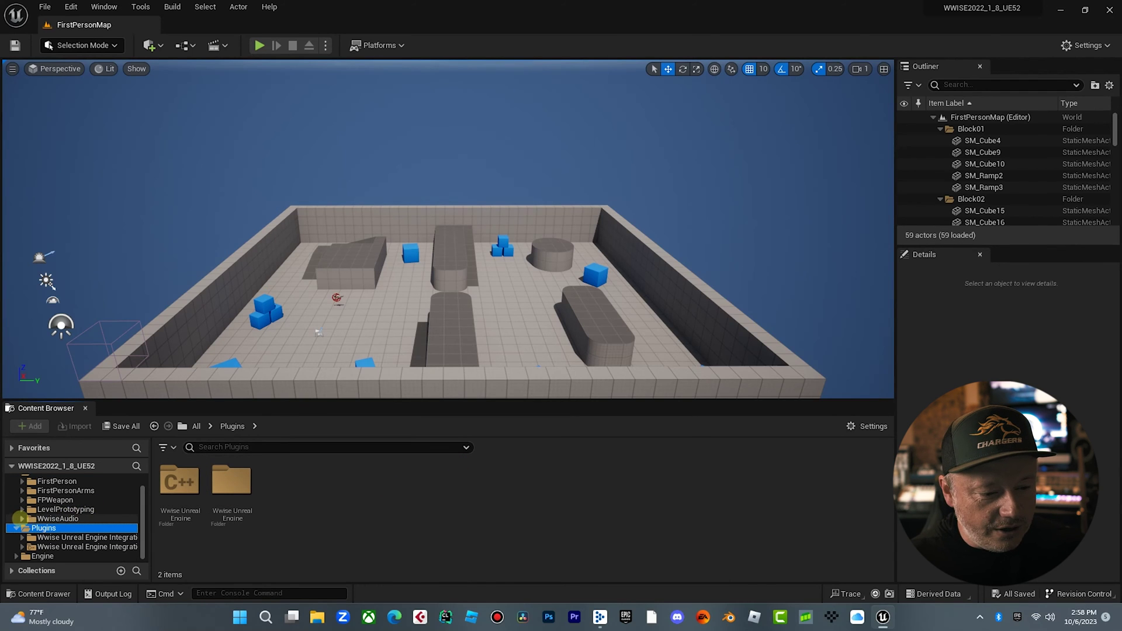
left_click(47, 518)
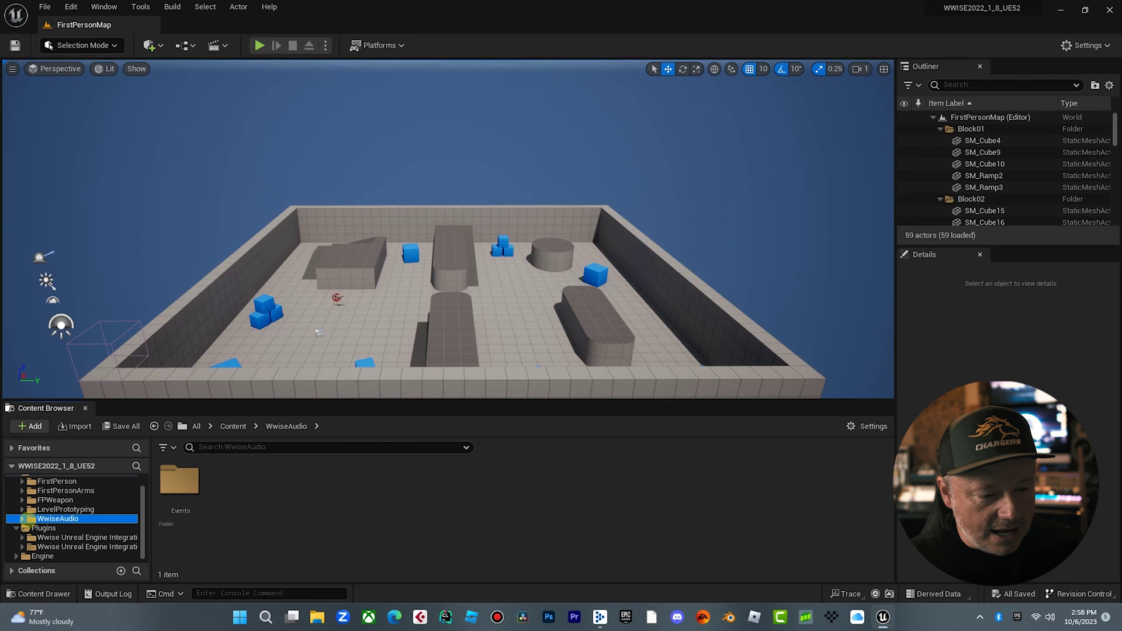
left_click(22, 519)
left_click(28, 528)
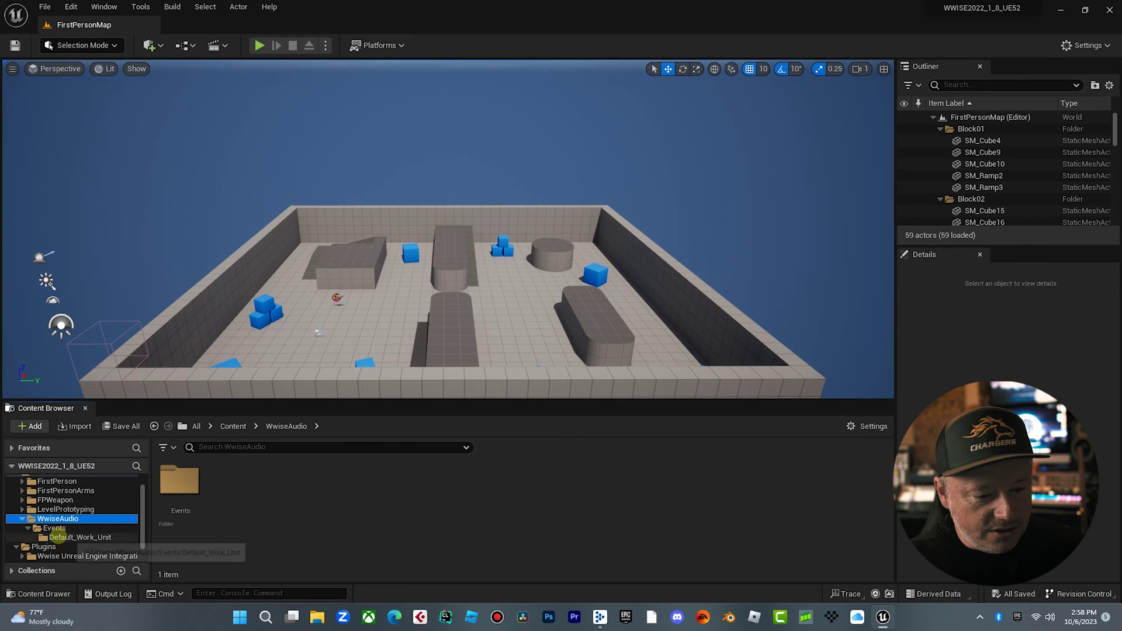
left_click(78, 538)
- Inspect the DrumPlaying event asset, close it, and start playing the level
left_click(183, 509)
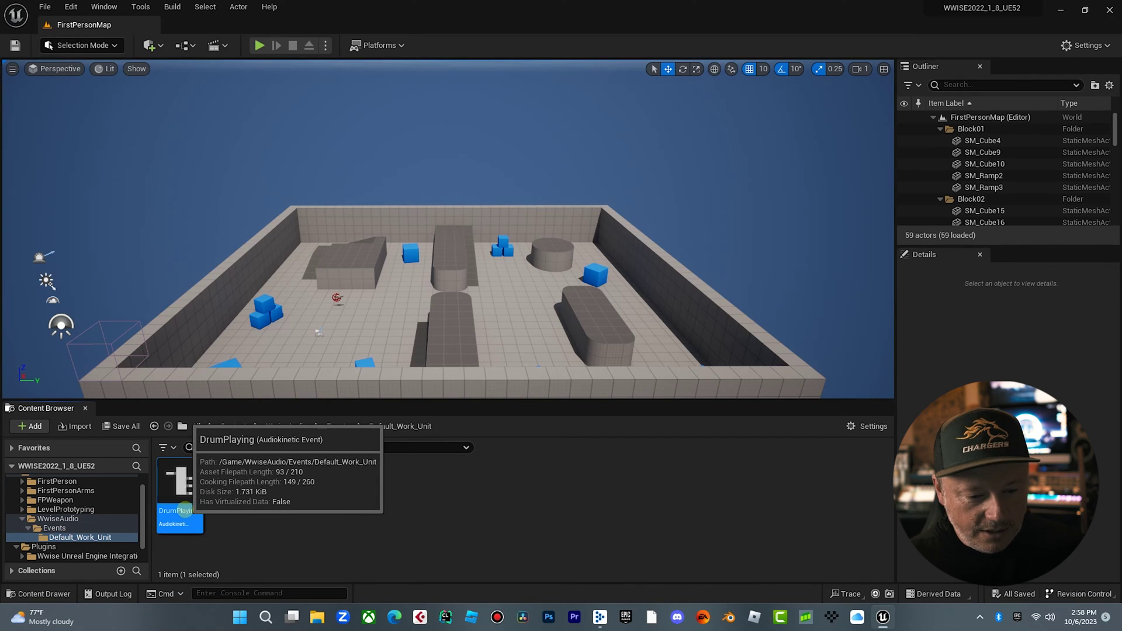
double_click(183, 509)
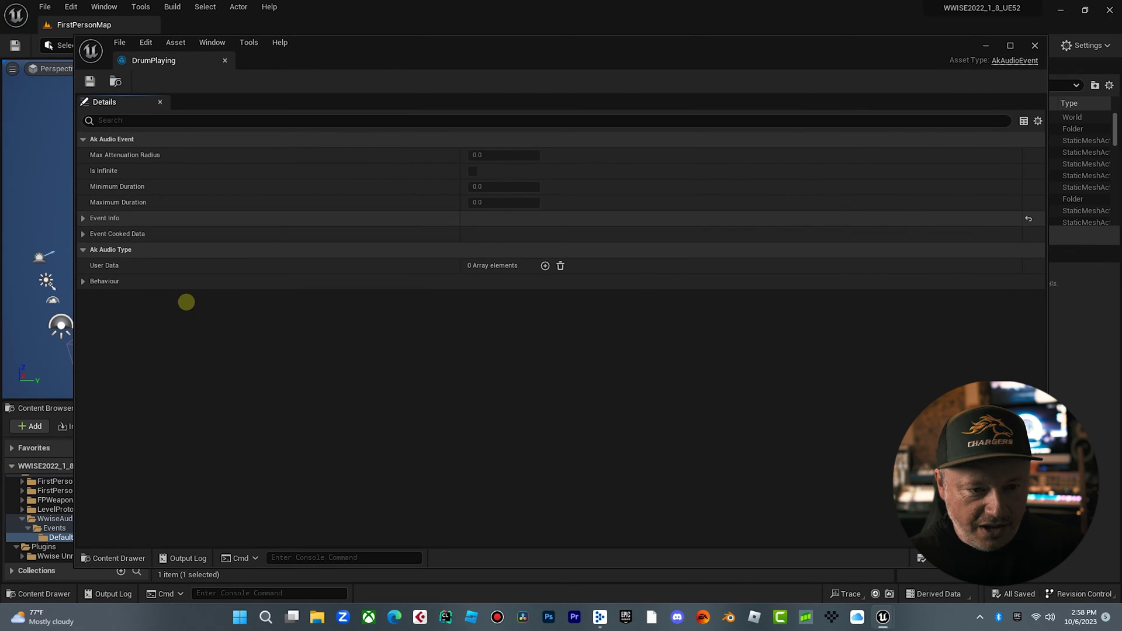
left_click(1034, 45)
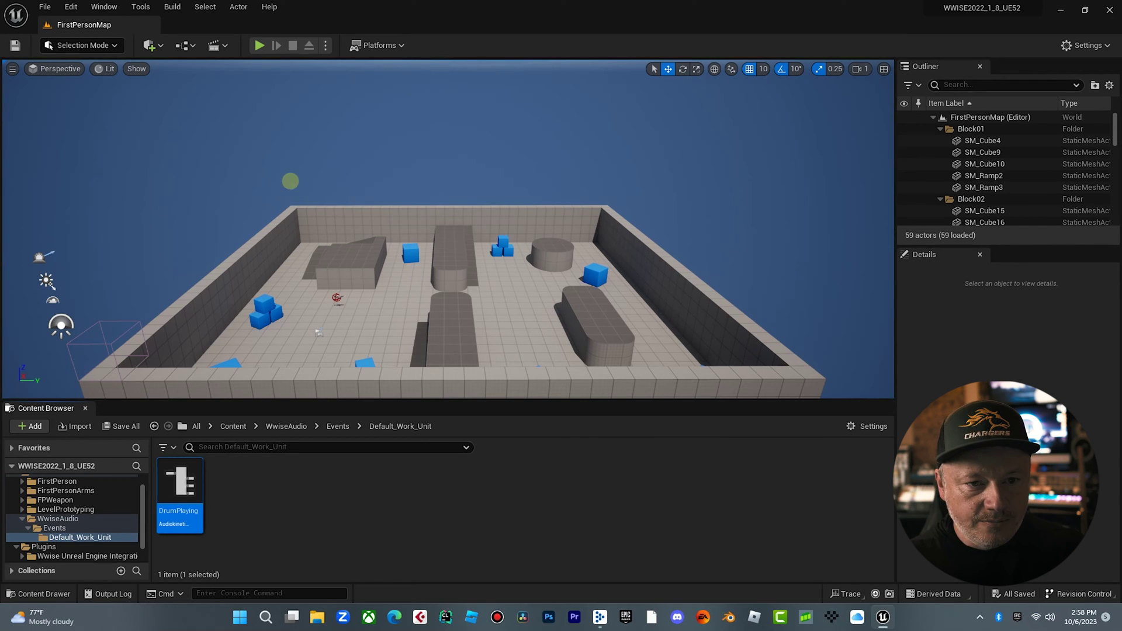
left_click(260, 46)
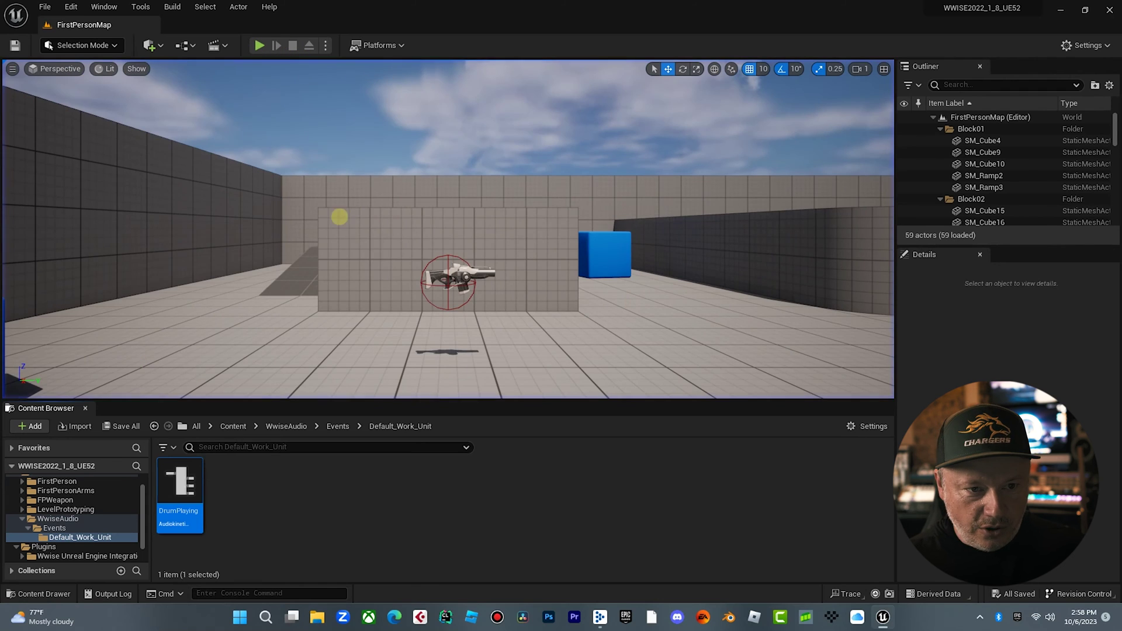
- Open the Level Blueprint and add an Event BeginPlay node
left_click(152, 45)
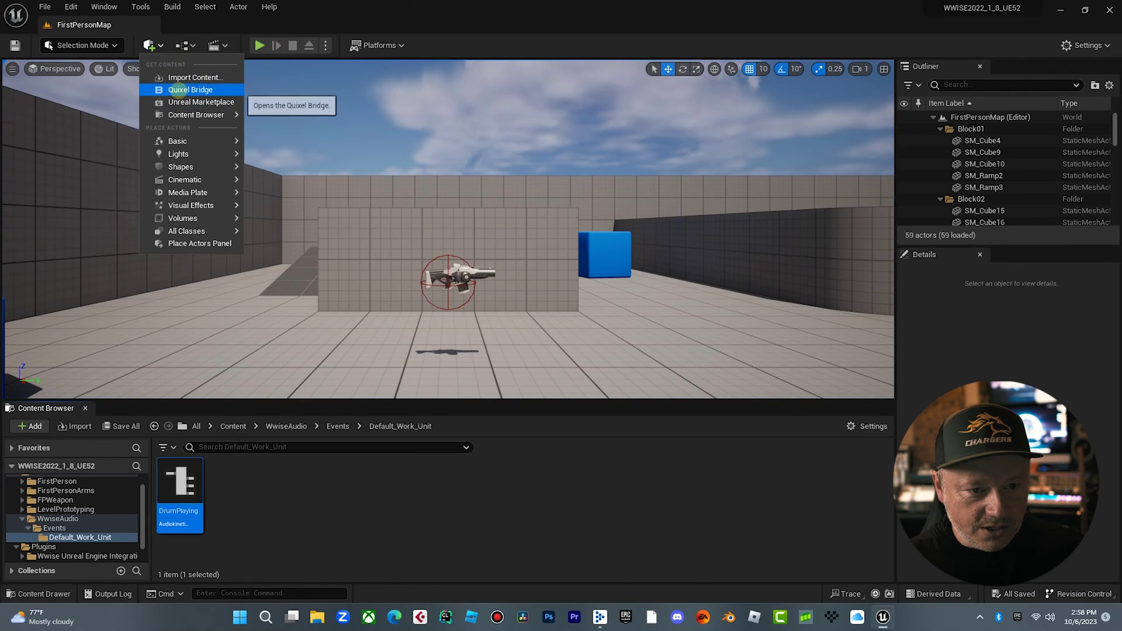
mouse_move(183, 112)
left_click(186, 46)
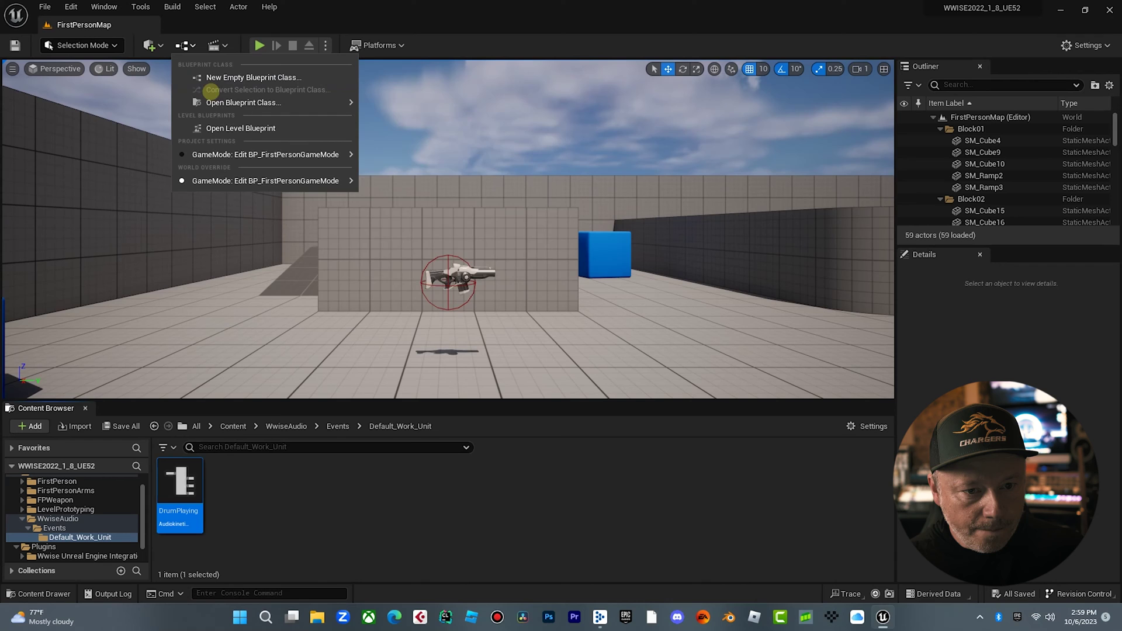
left_click(227, 128)
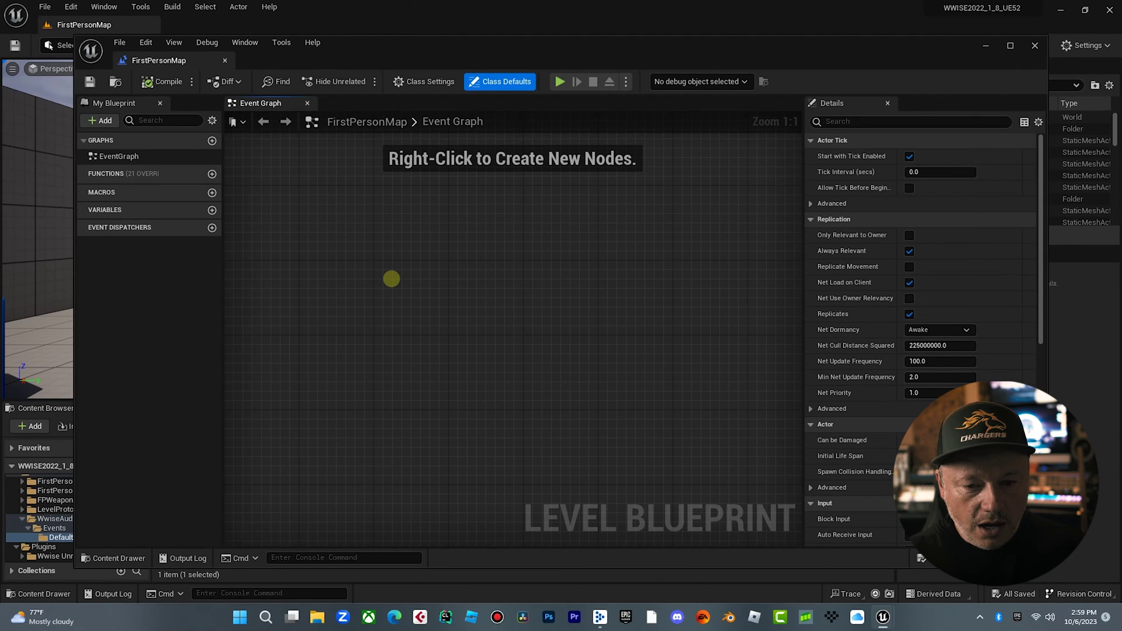
right_click(391, 278)
type("begin")
left_click(446, 341)
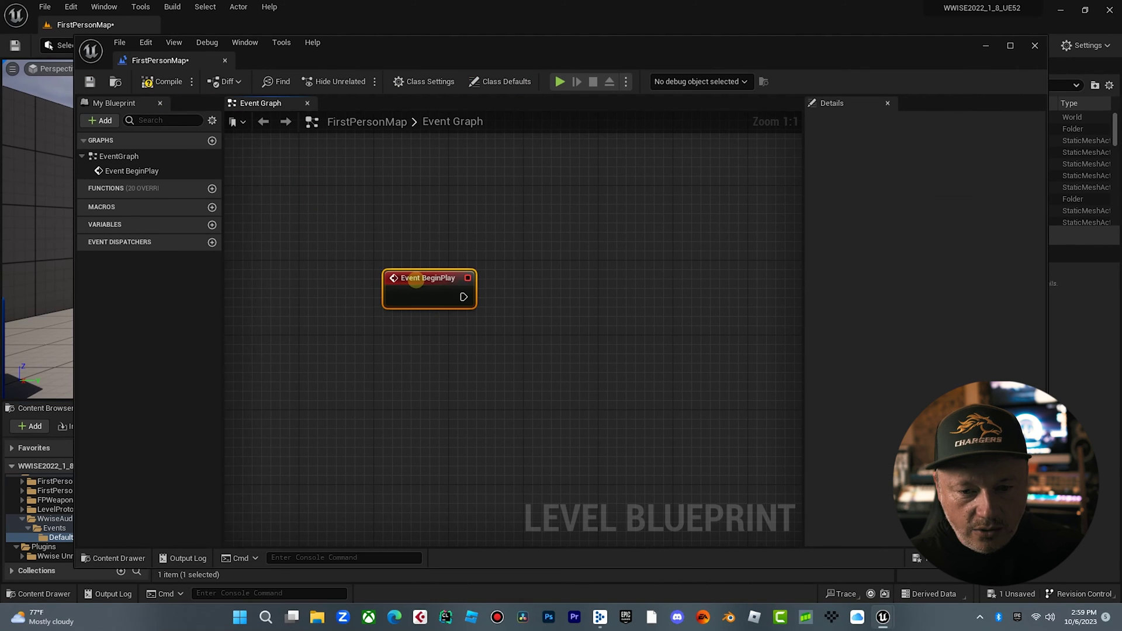
- Wire a Post Event node from BeginPlay with its Ak Event set to DrumPlaying
left_click_drag(379, 297, 437, 283)
type("post")
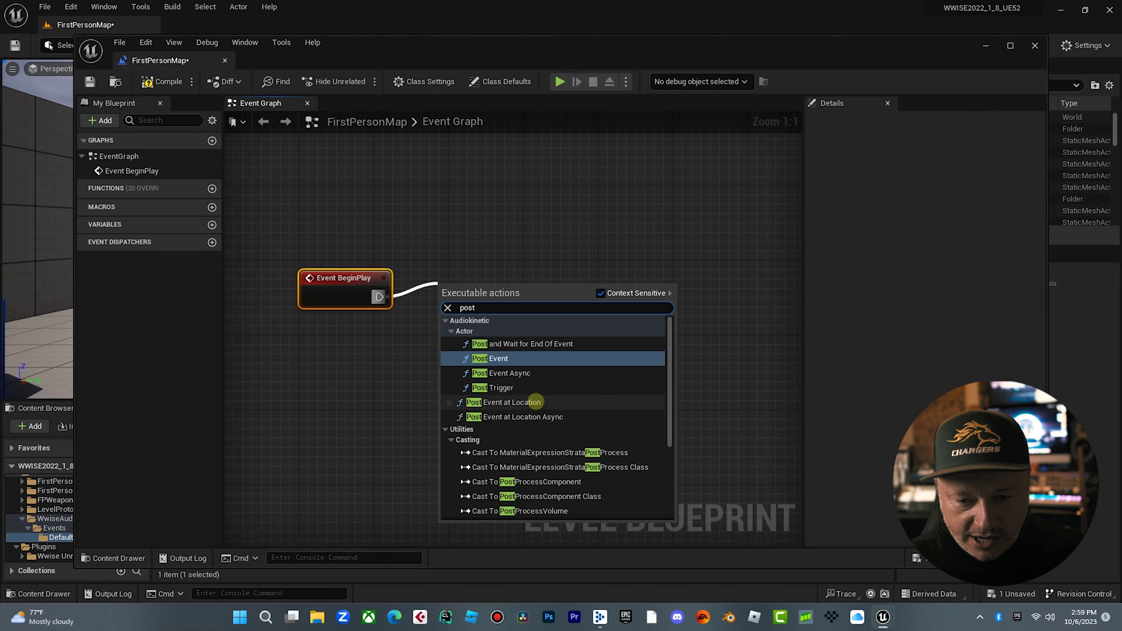
left_click(494, 359)
left_click(499, 333)
type("drum")
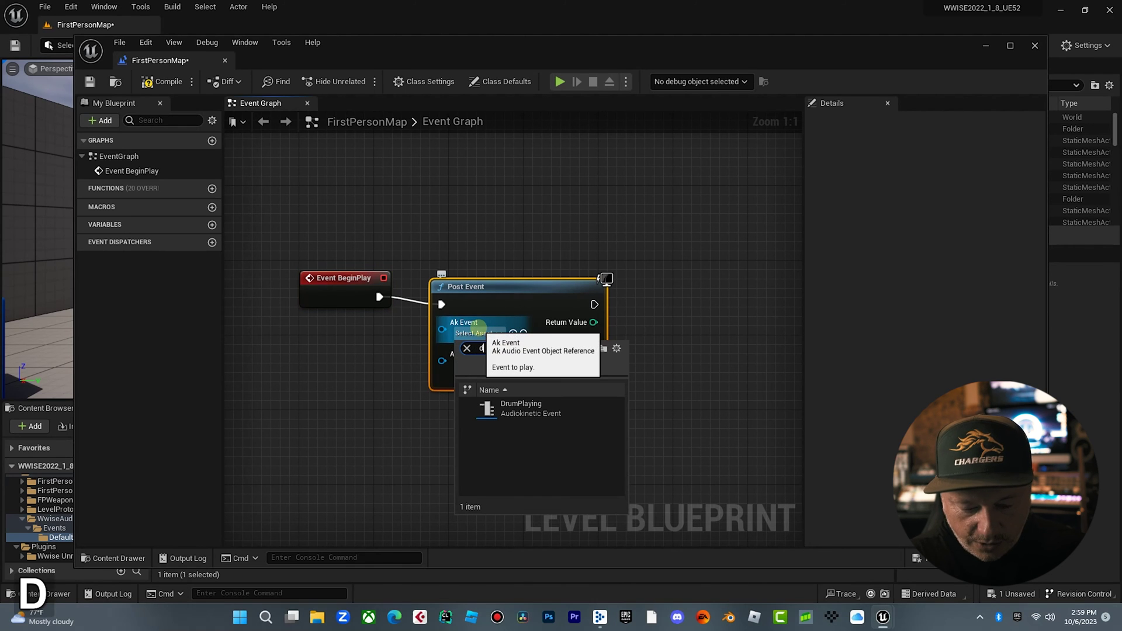
left_click(529, 407)
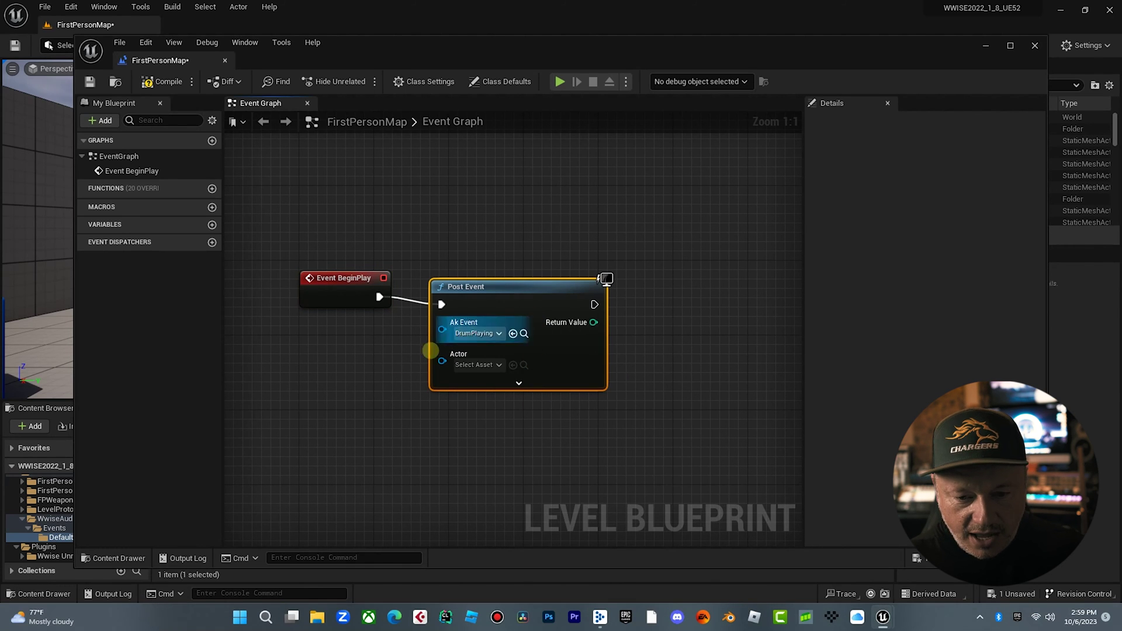
- Compile and save the level blueprint, then close it
left_click(153, 83)
left_click(89, 81)
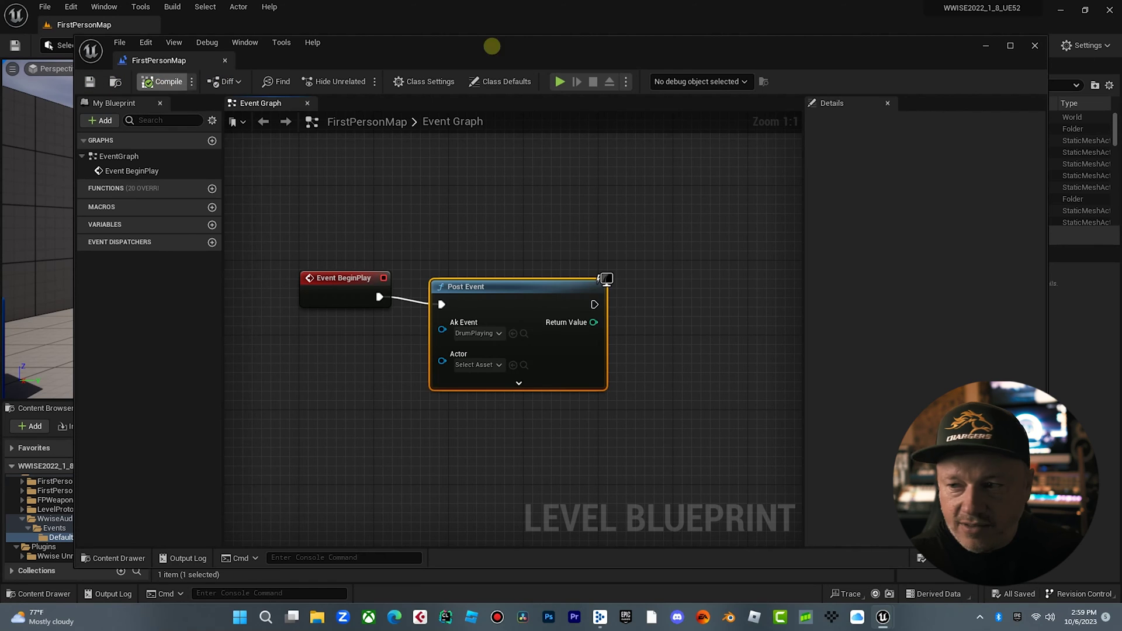
left_click(1034, 46)
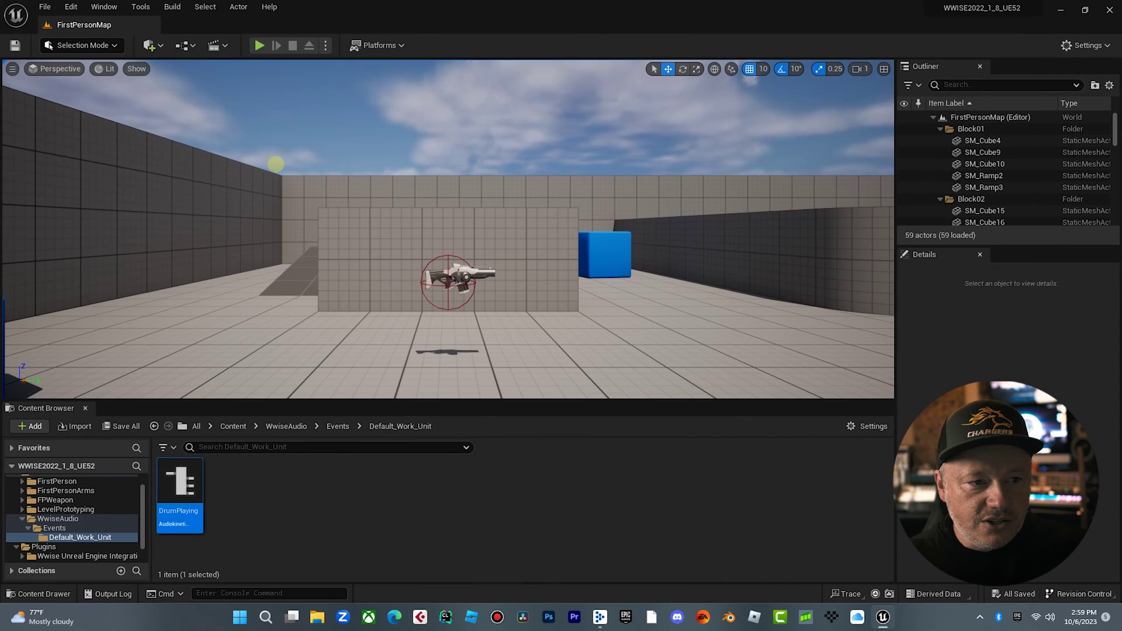
- Play-test the level, then open and close Project Settings
left_click(259, 45)
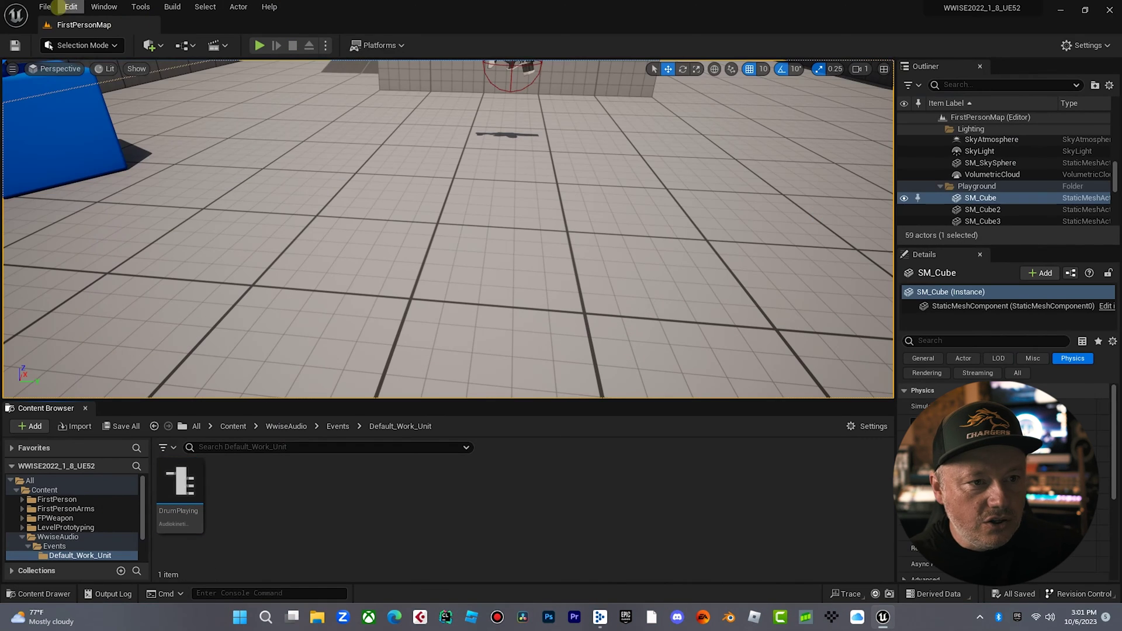
left_click(56, 7)
mouse_move(74, 8)
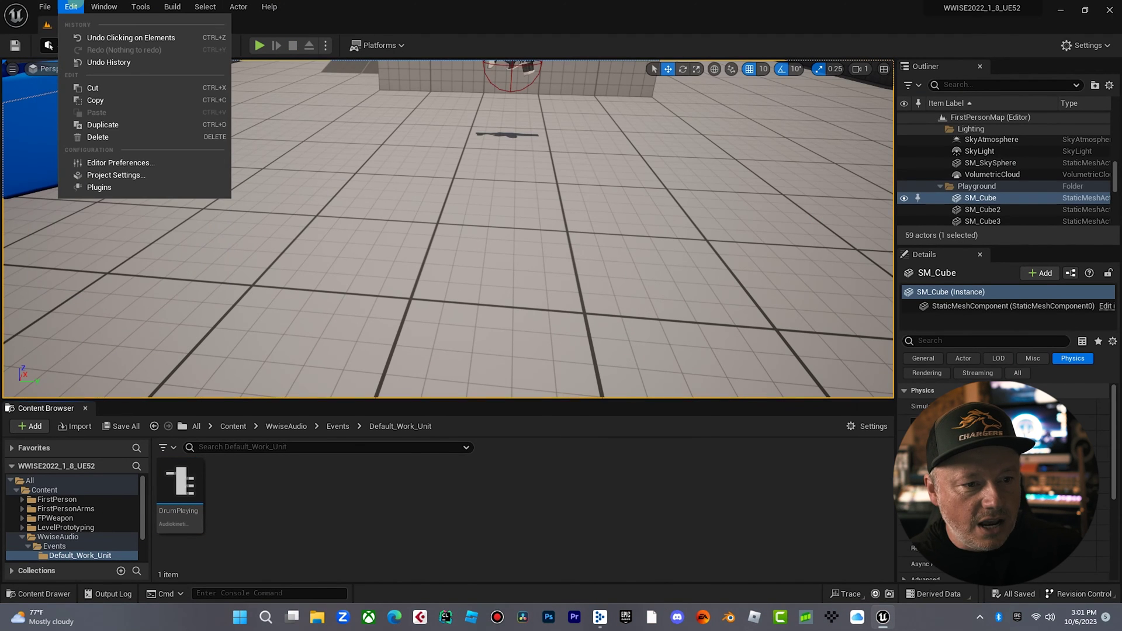
left_click(116, 175)
left_click(1033, 45)
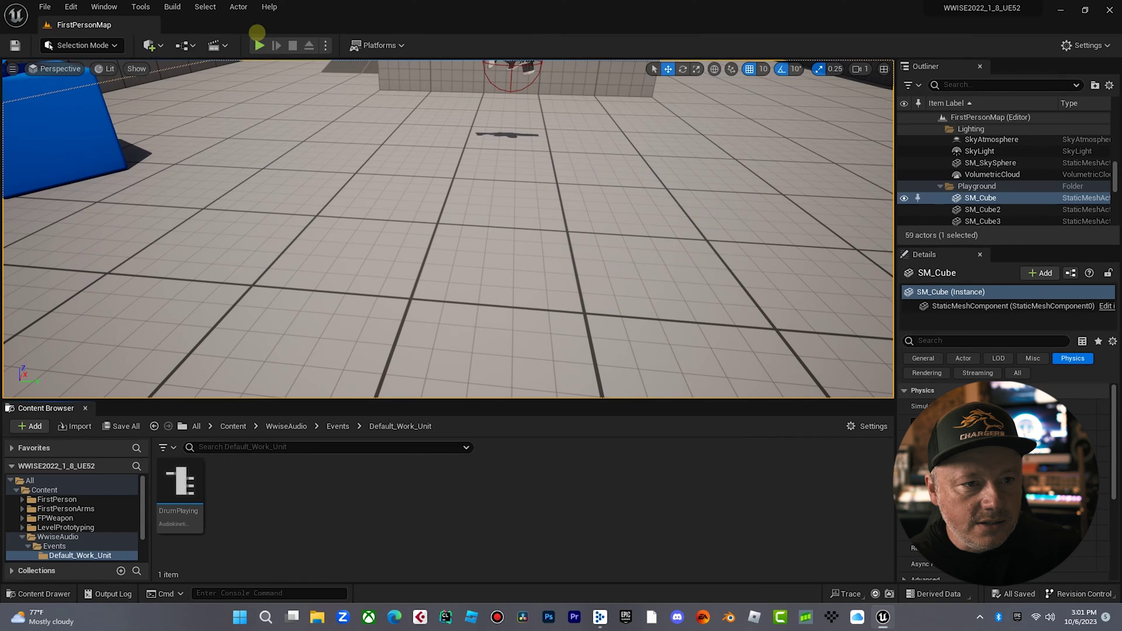
- Filter plugins by 'wwise', enable Wwise Unreal Engine Integration, and close Unreal
left_click(103, 7)
mouse_move(71, 6)
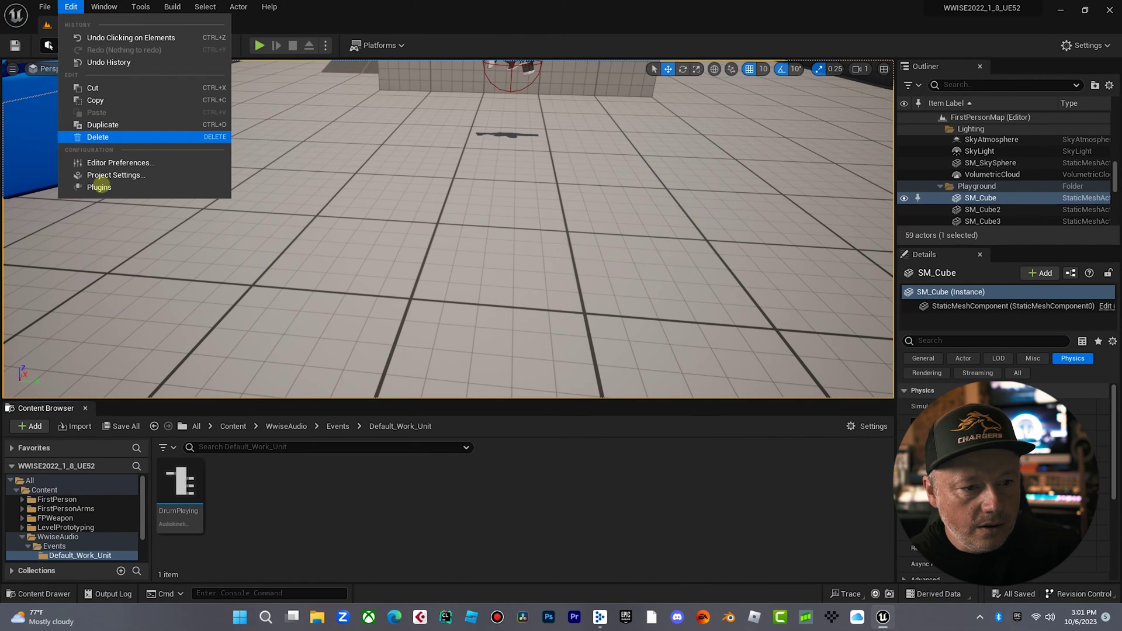
left_click(102, 186)
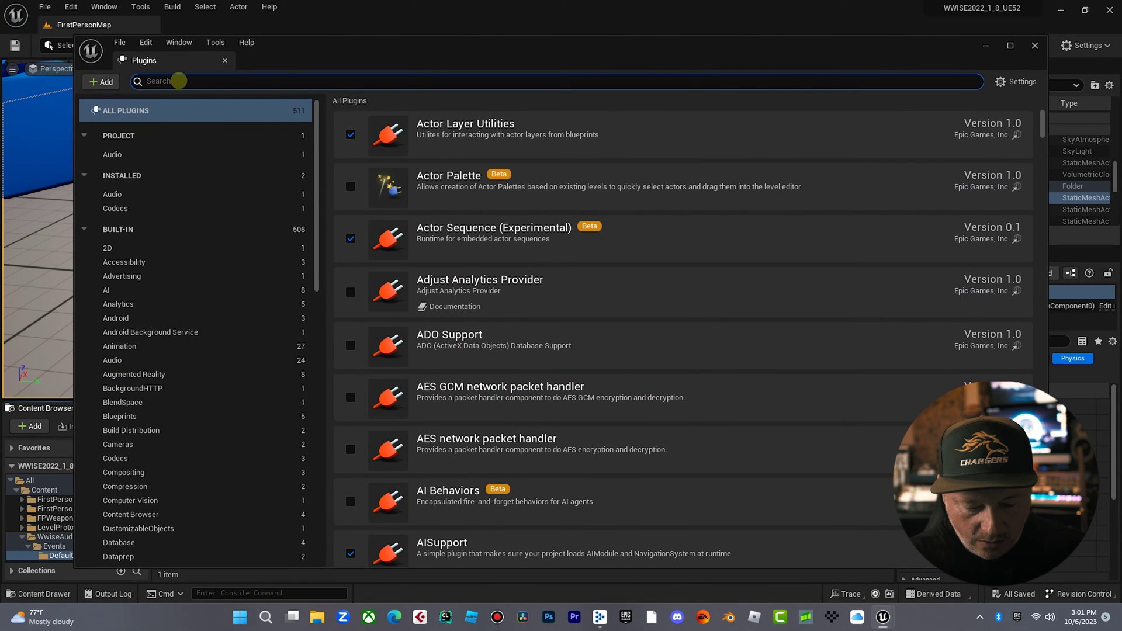
type("wwise")
key("Return")
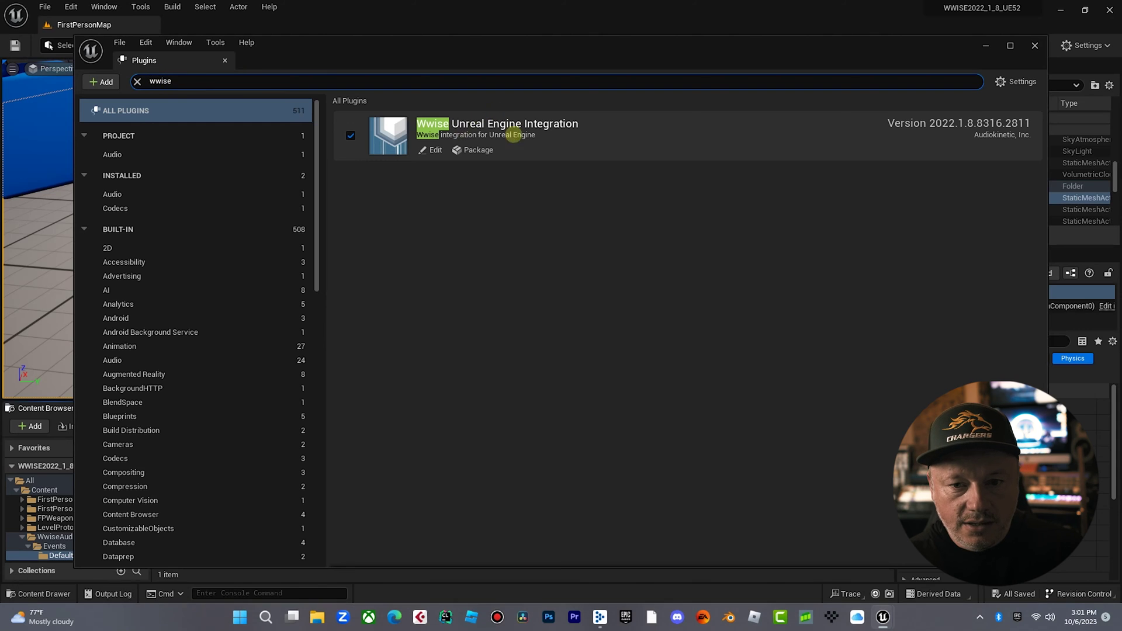
left_click(351, 137)
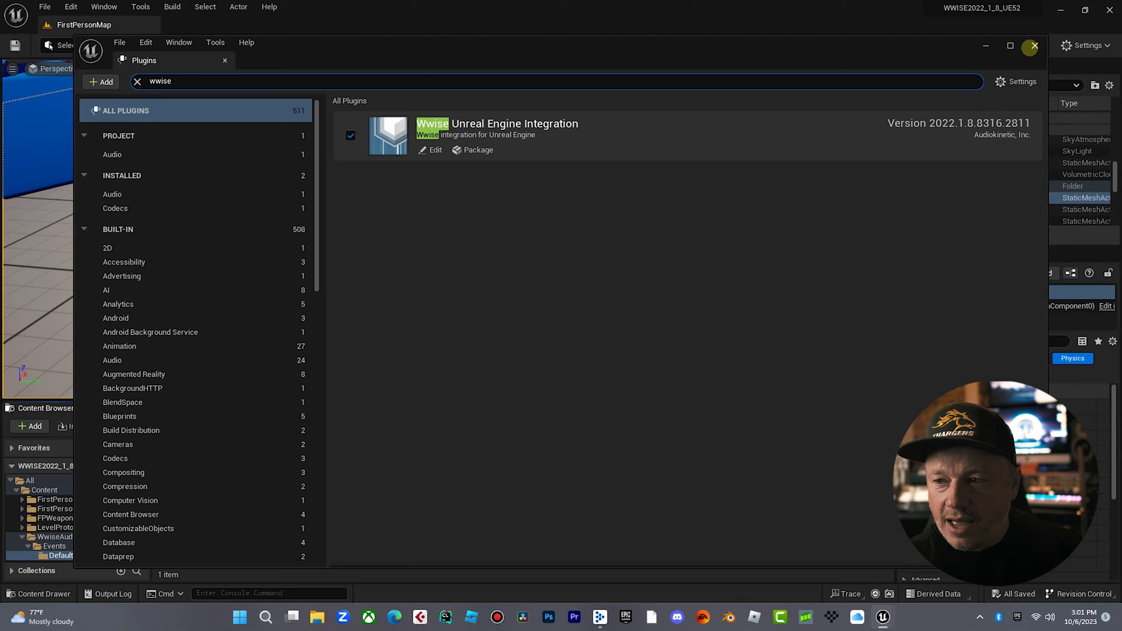
left_click(1030, 46)
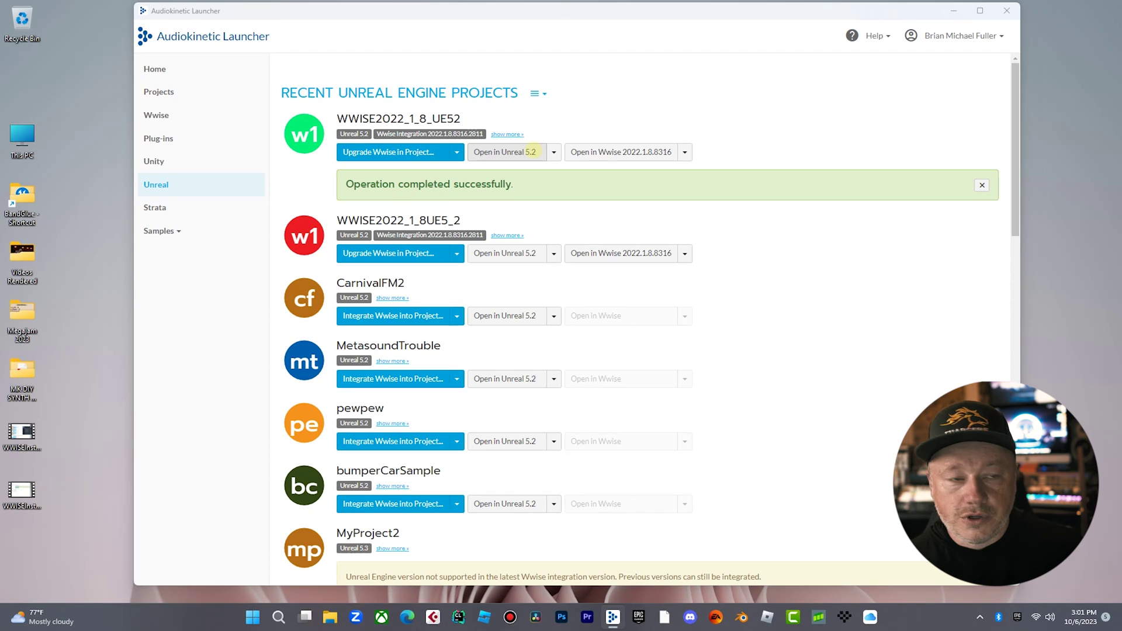
- Relaunch WWISE2022_1_8_UE52 in Unreal 5.2, reopening FirstPersonMap
left_click(532, 152)
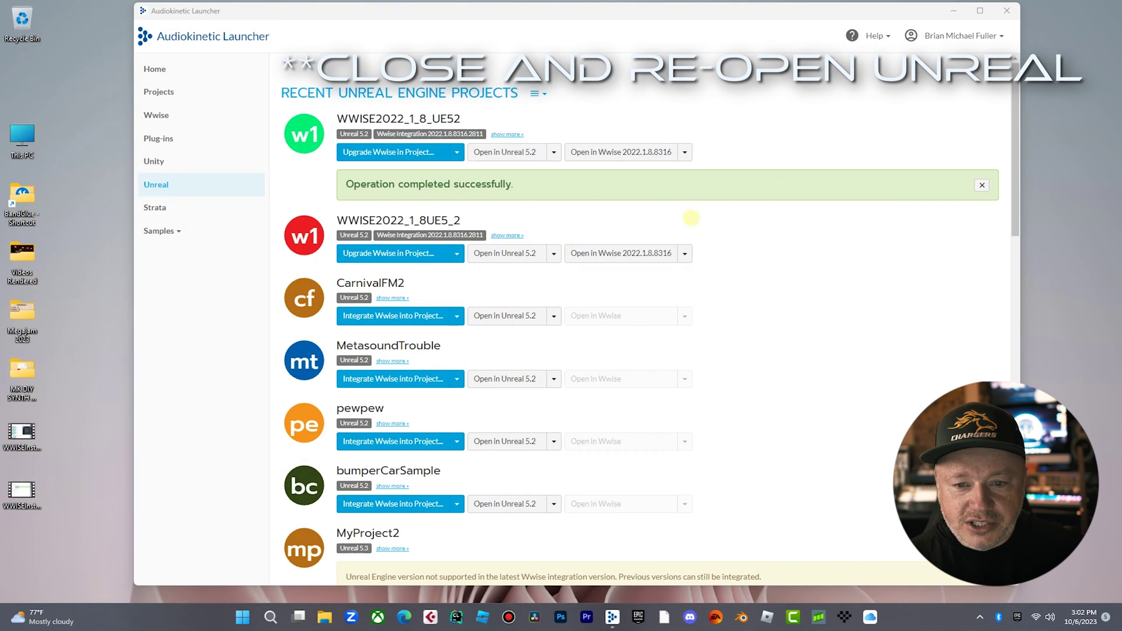
left_click(528, 153)
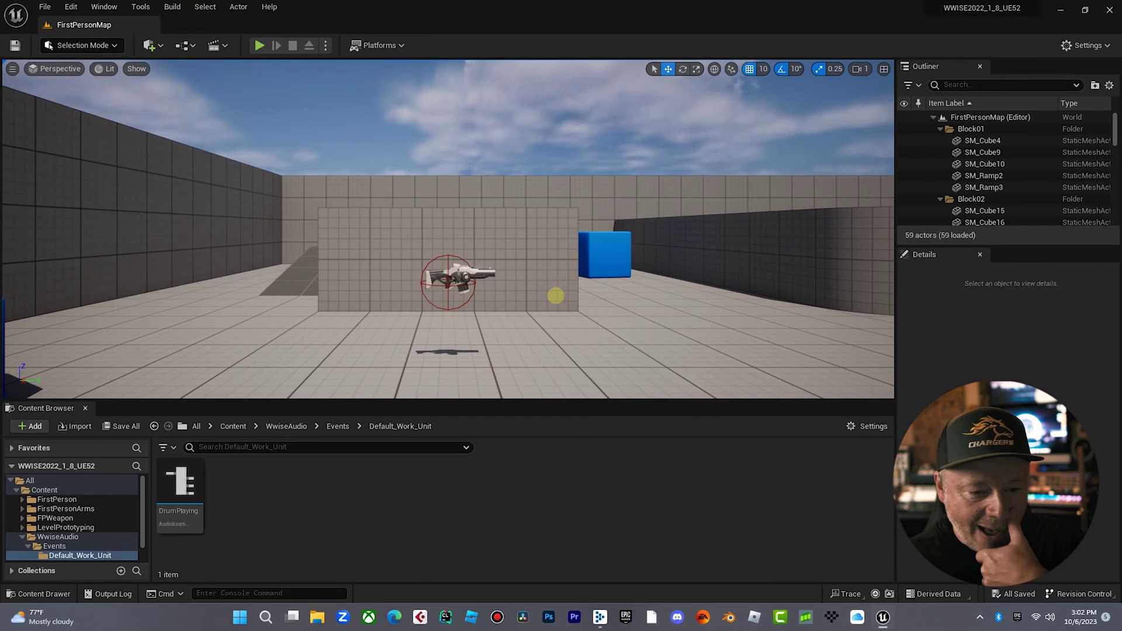
- Confirm the level blueprint still posts DrumPlaying on BeginPlay, then test-play the level briefly
left_click(151, 45)
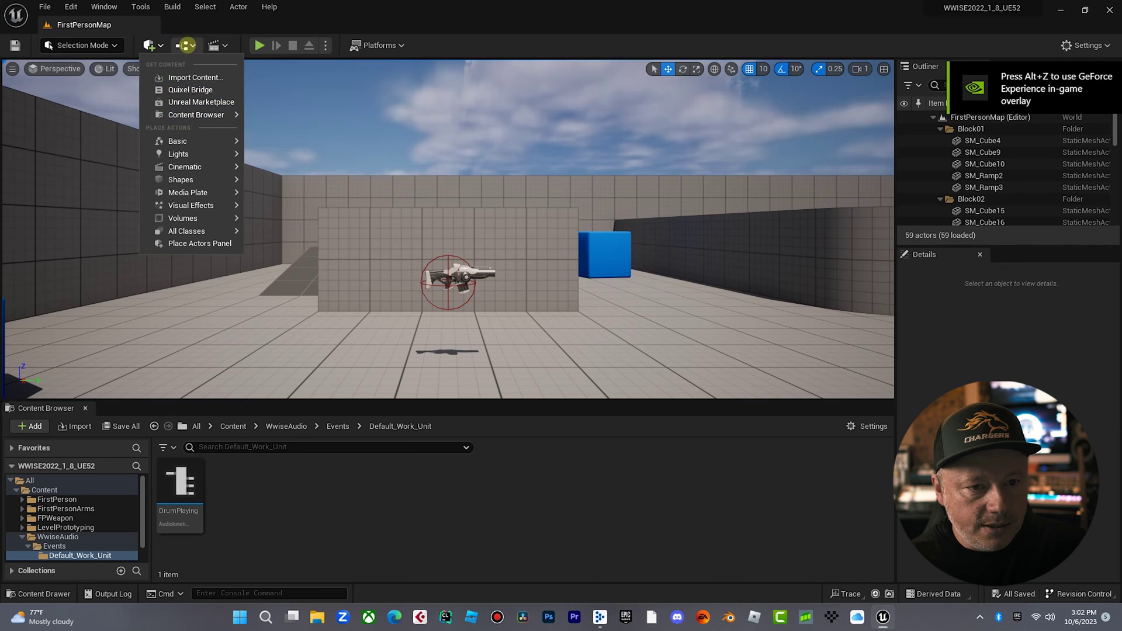
left_click(184, 45)
mouse_move(205, 106)
left_click(208, 128)
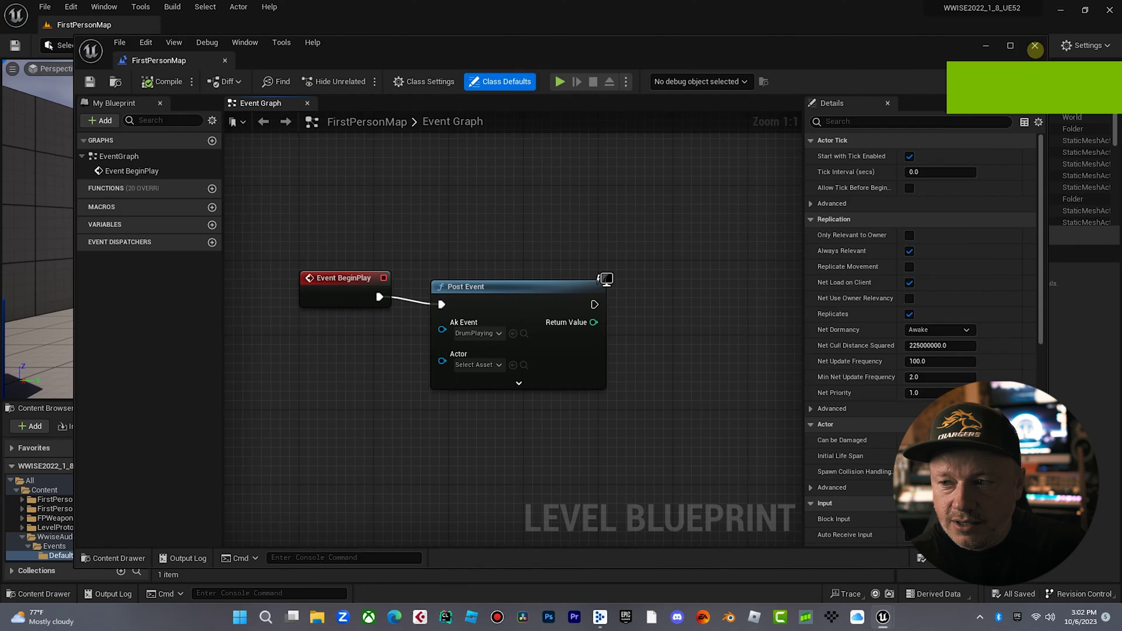
left_click(1034, 45)
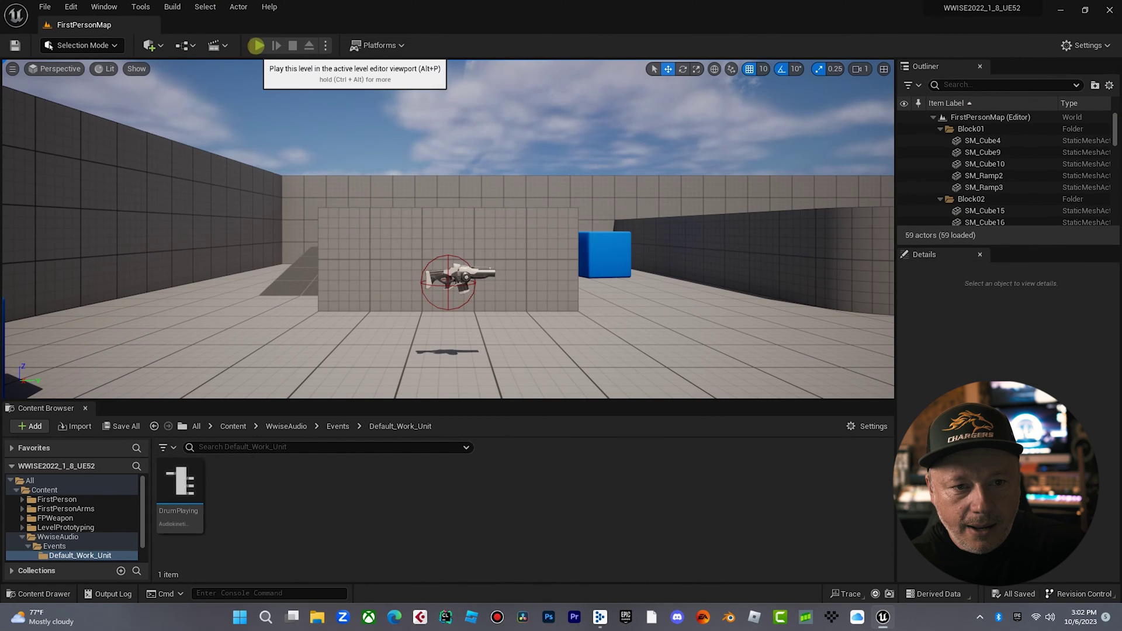
left_click(255, 45)
left_click(287, 45)
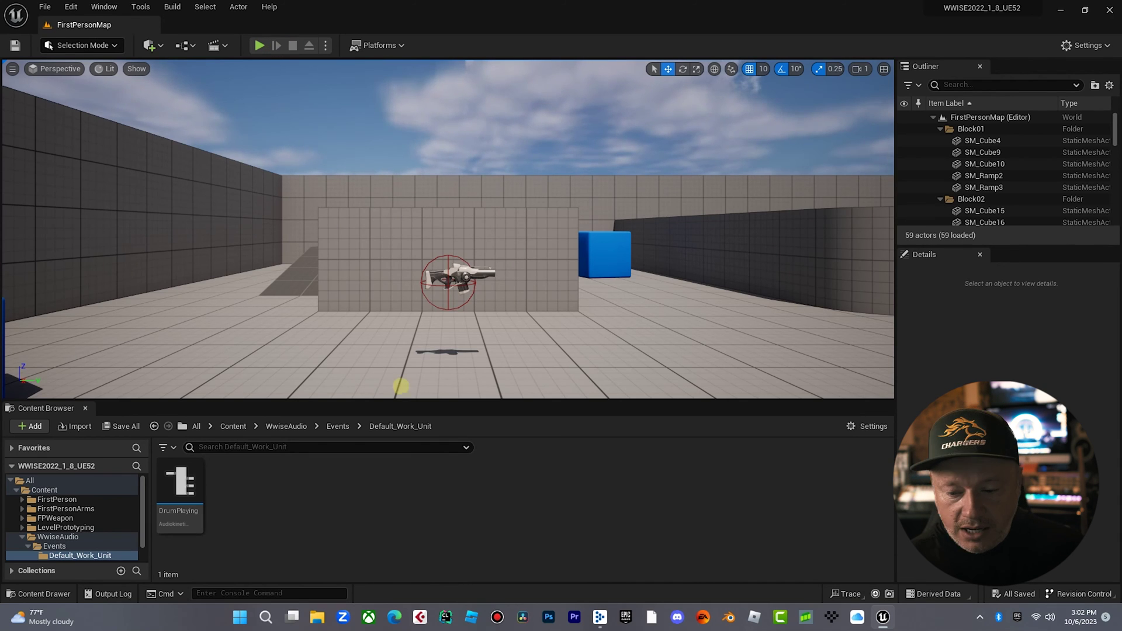
- Open the project in Wwise 2022.1.8 and add a new Sound SFX under the Actor-Mixer Default Work Unit
left_click(599, 616)
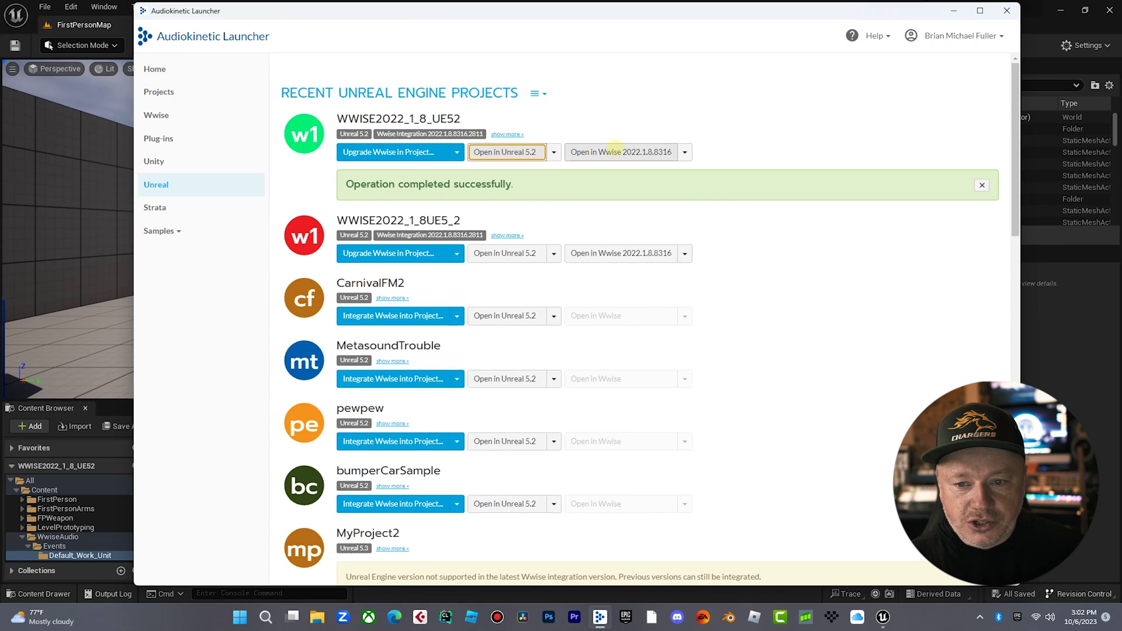
left_click(602, 150)
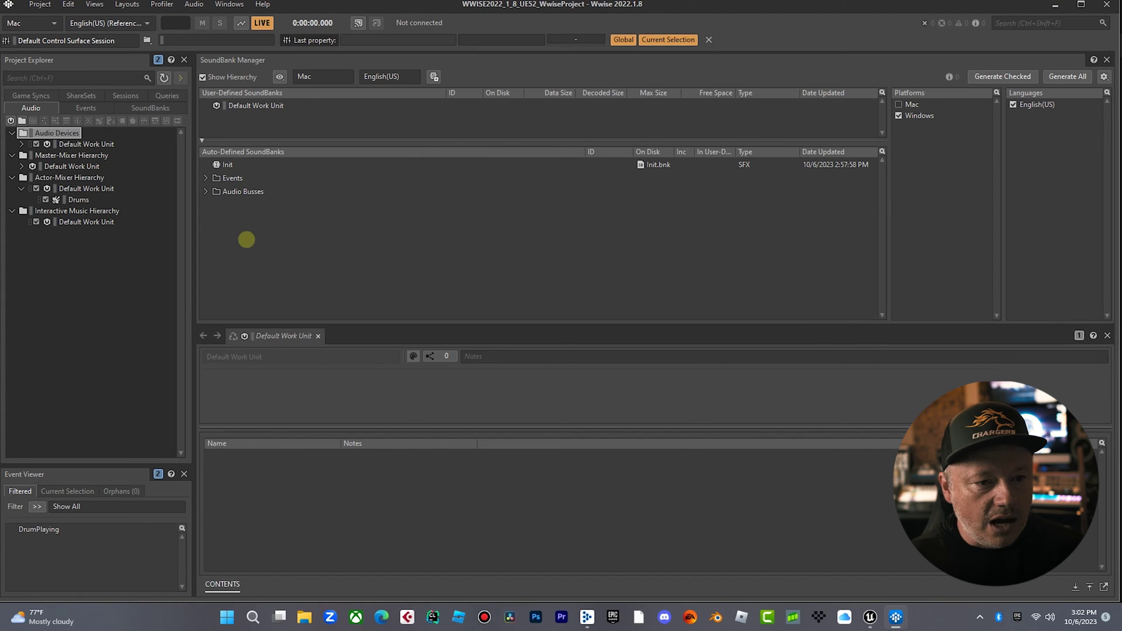
left_click(77, 190)
right_click(78, 190)
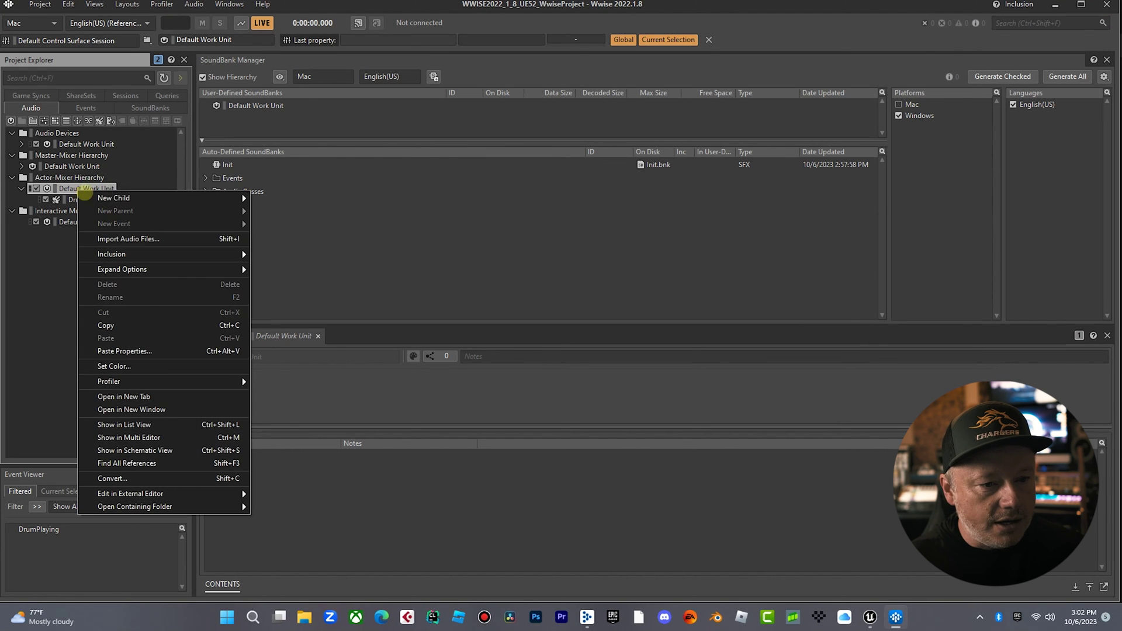
mouse_move(175, 198)
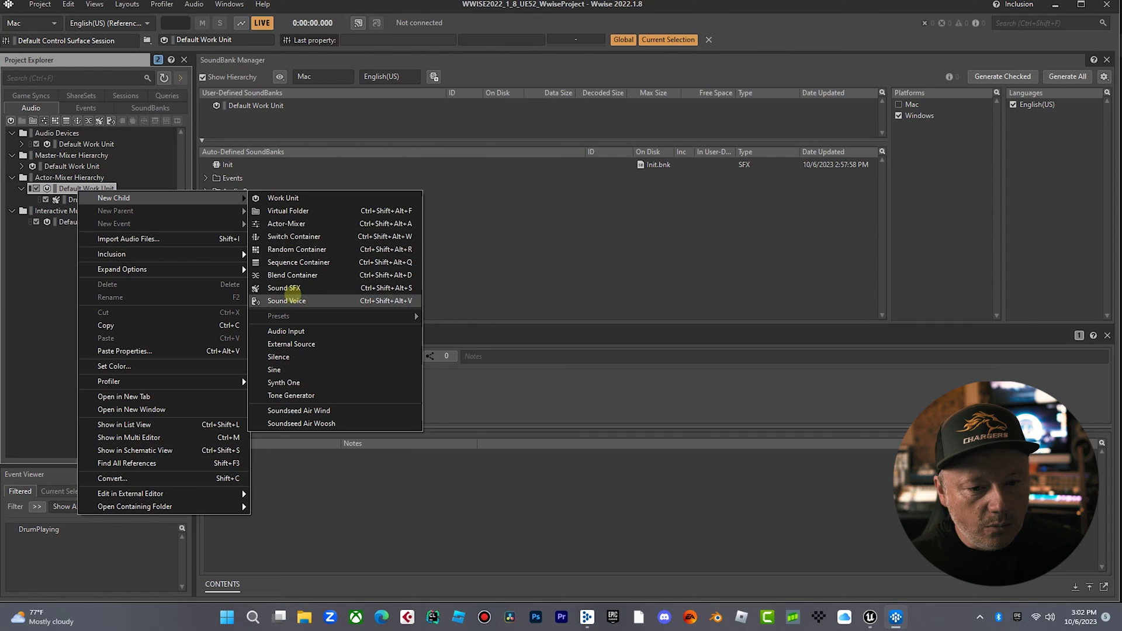
left_click(292, 290)
- Import ANALOG STRINGS_Level1 into the new sound and rename it String
left_click(80, 211)
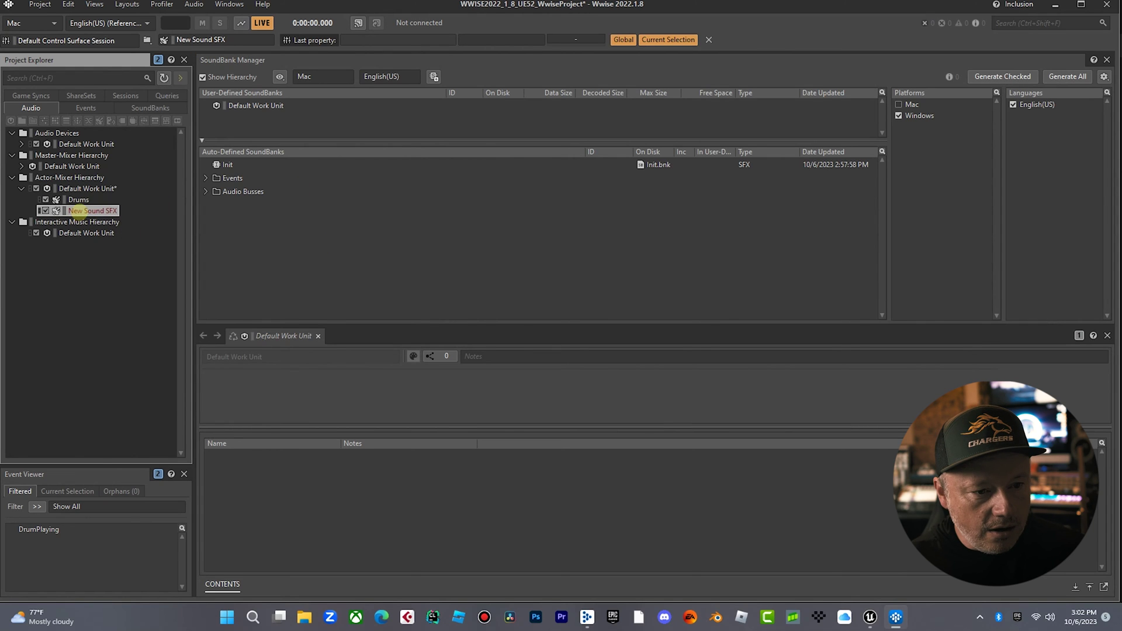
right_click(82, 212)
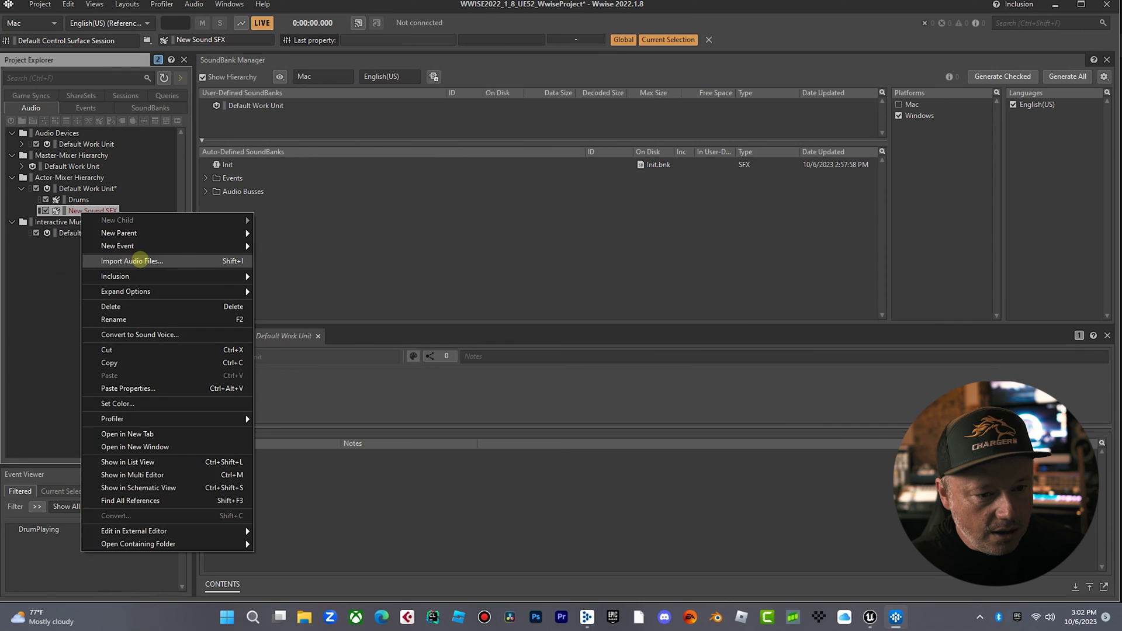
left_click(142, 261)
left_click(327, 222)
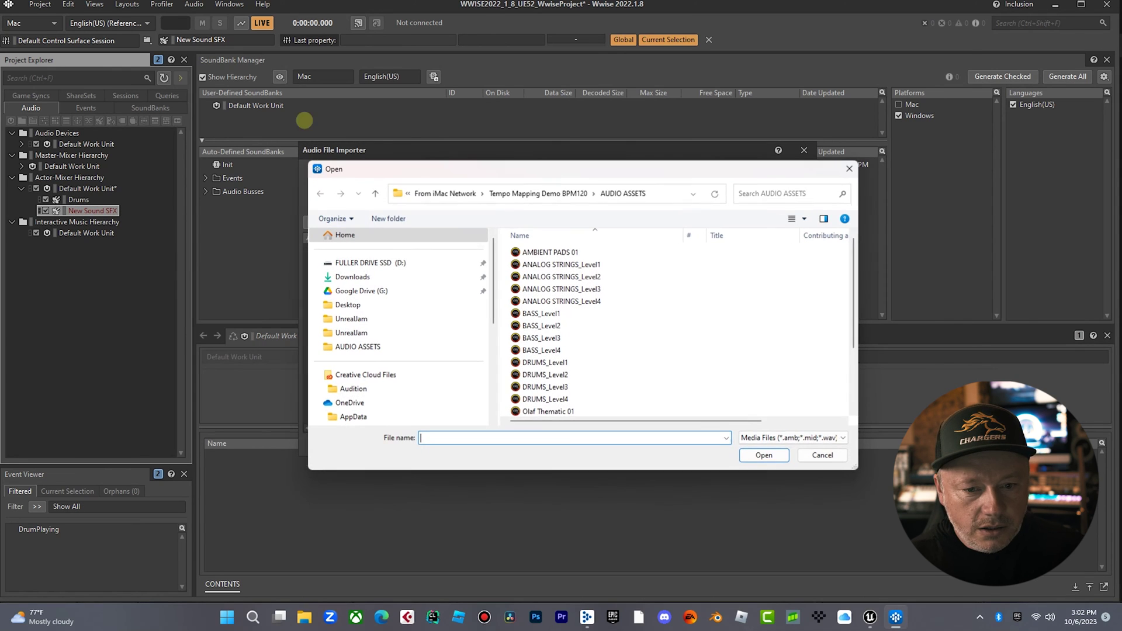
left_click(554, 265)
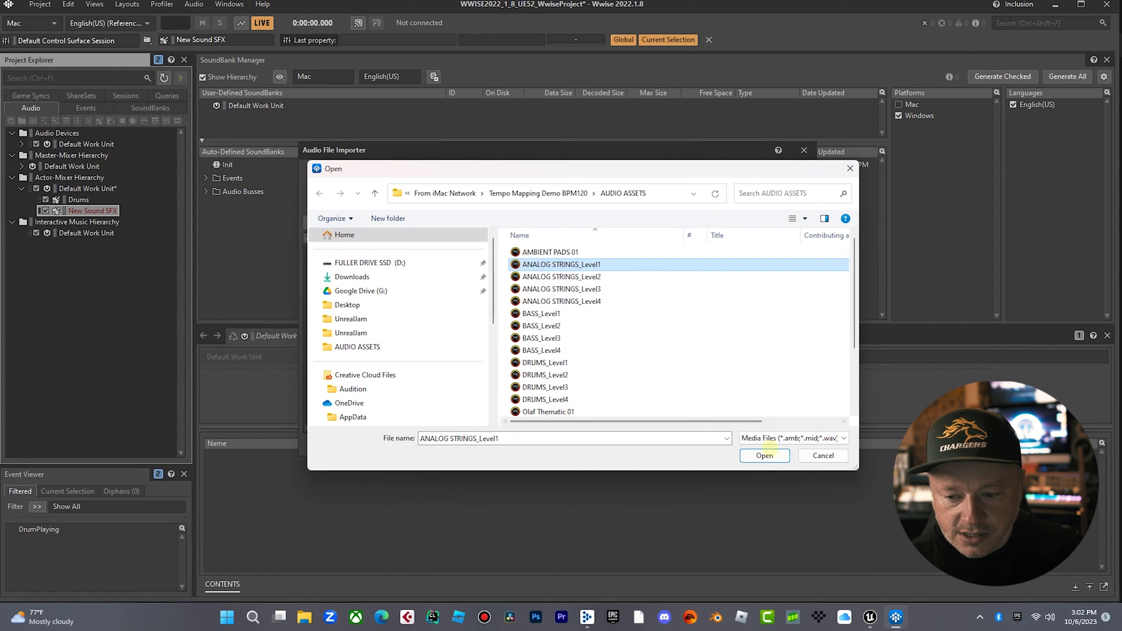
left_click(764, 456)
left_click(751, 440)
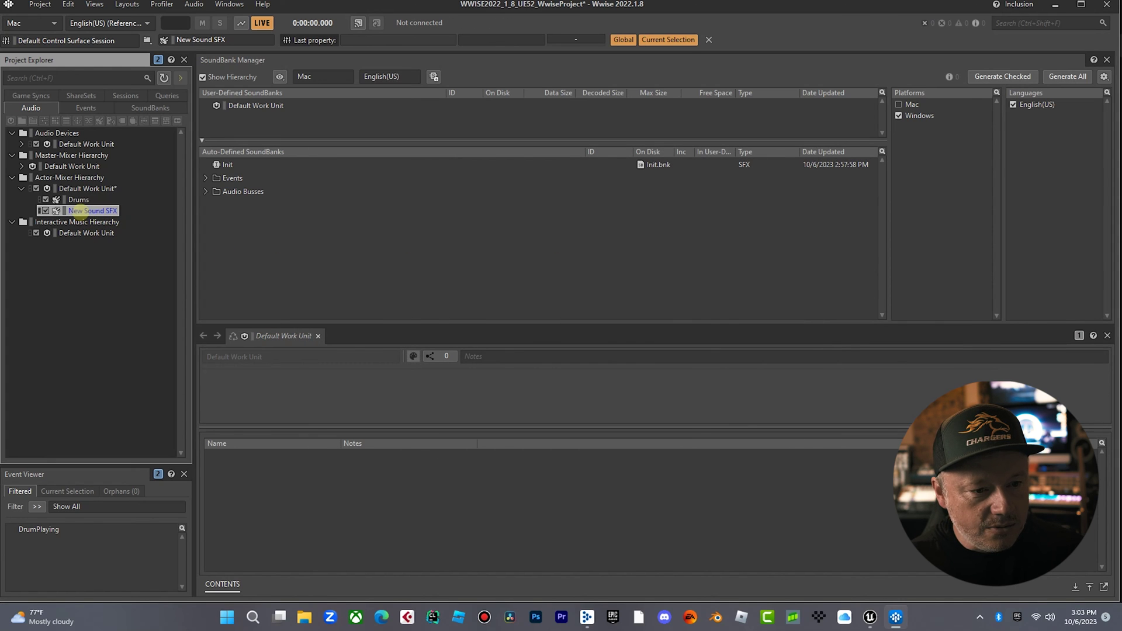
type("String")
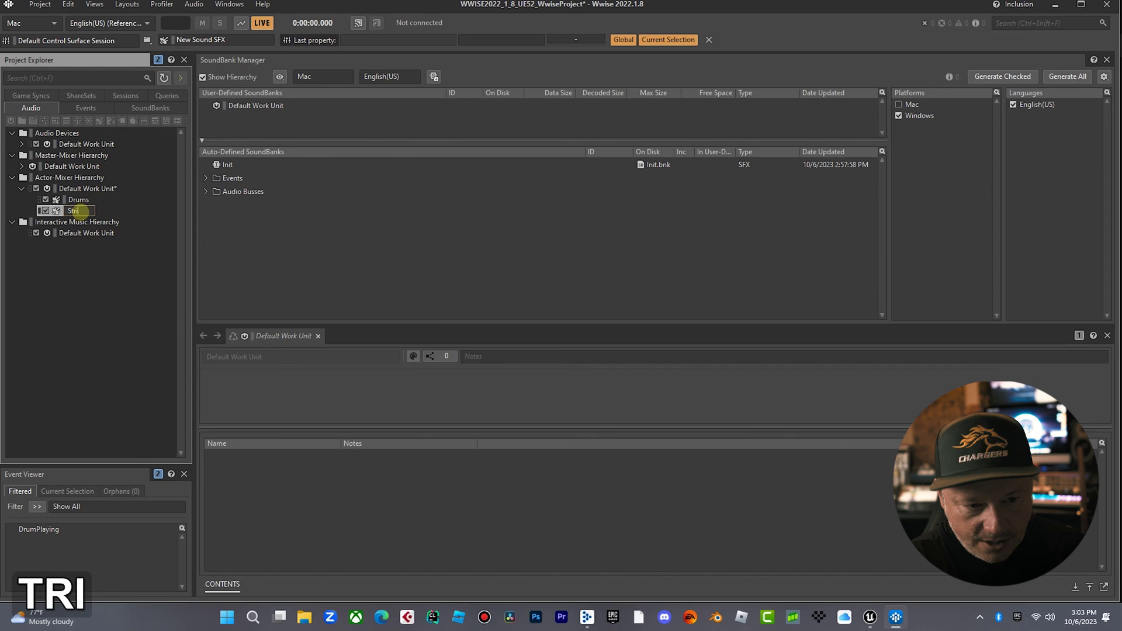
key("Return")
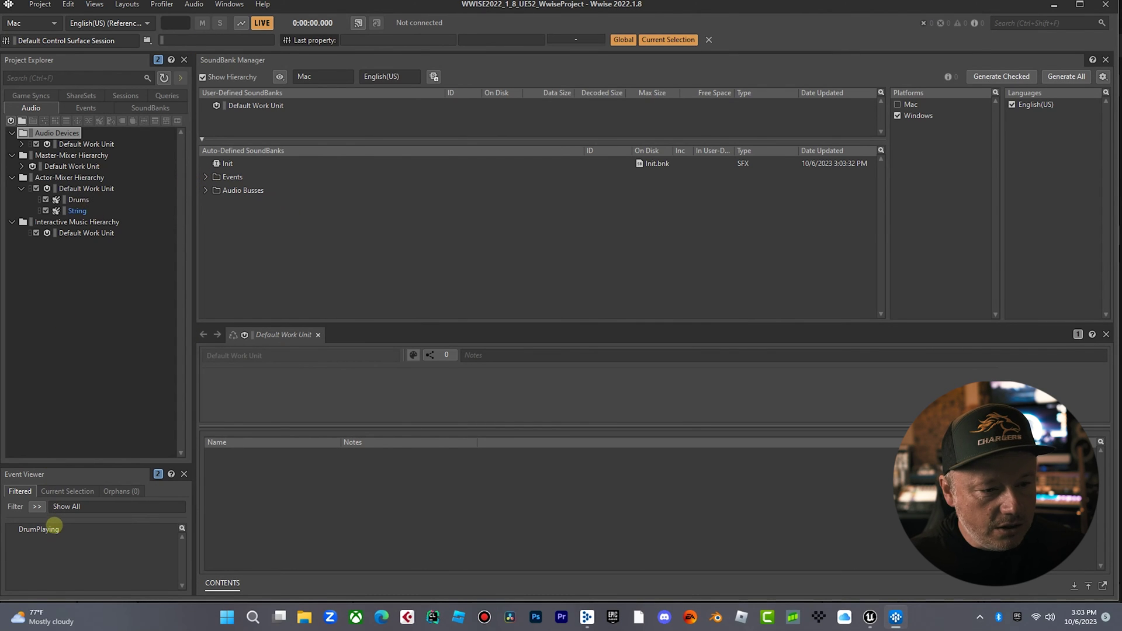
- Add a new event under the Events Default Work Unit named StringsPlaying, without a space
left_click(86, 108)
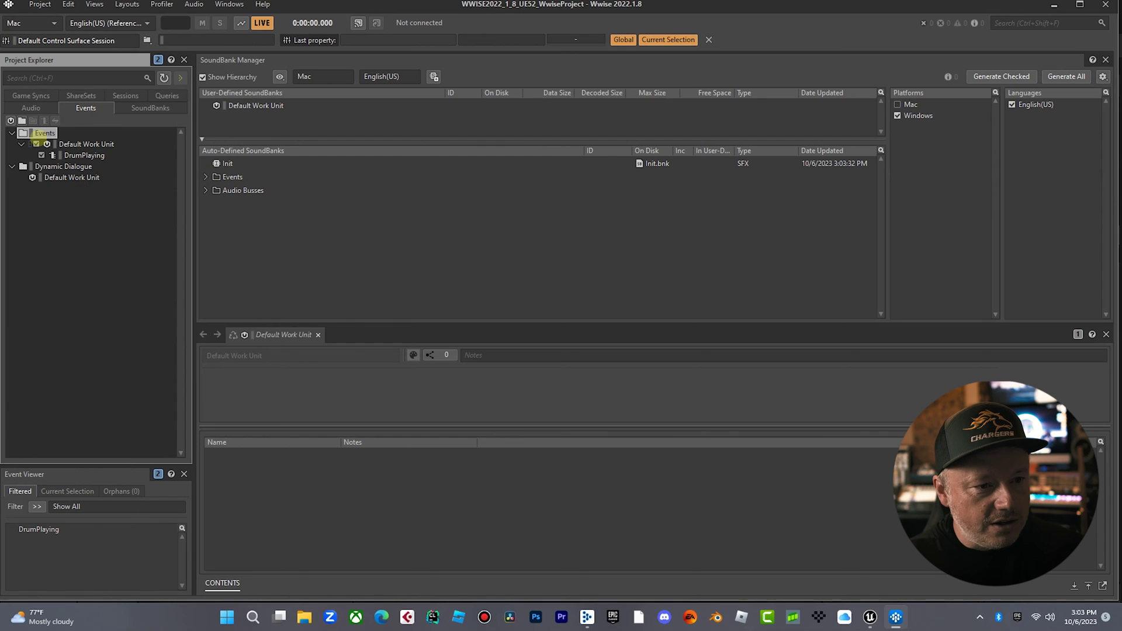
key("ctrl+shift+e")
type("Str")
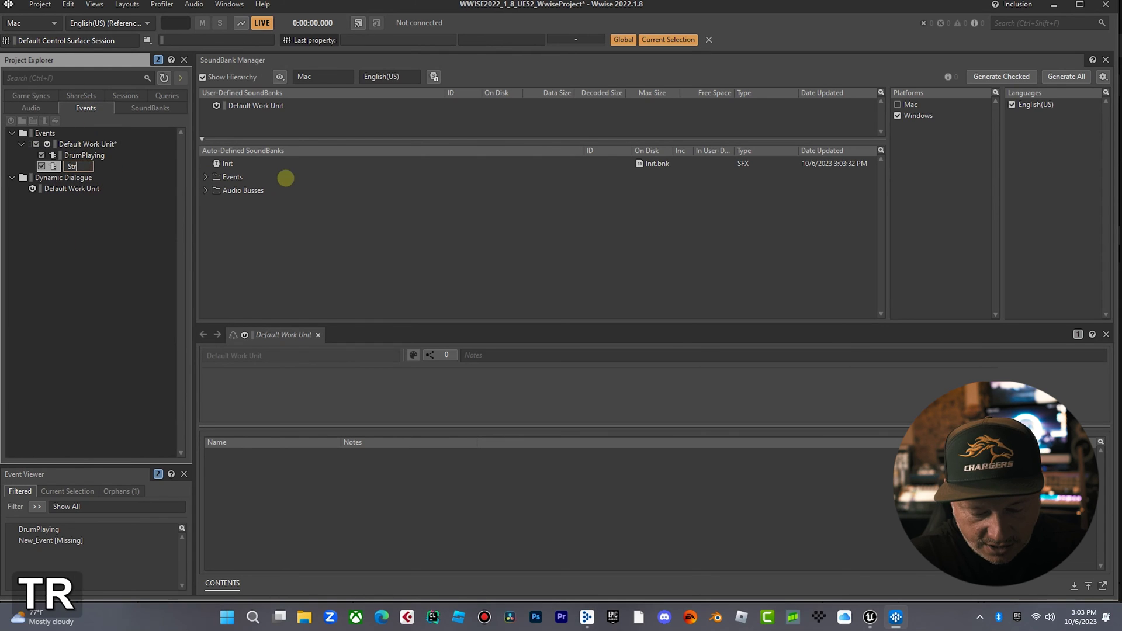
type("ings Playing")
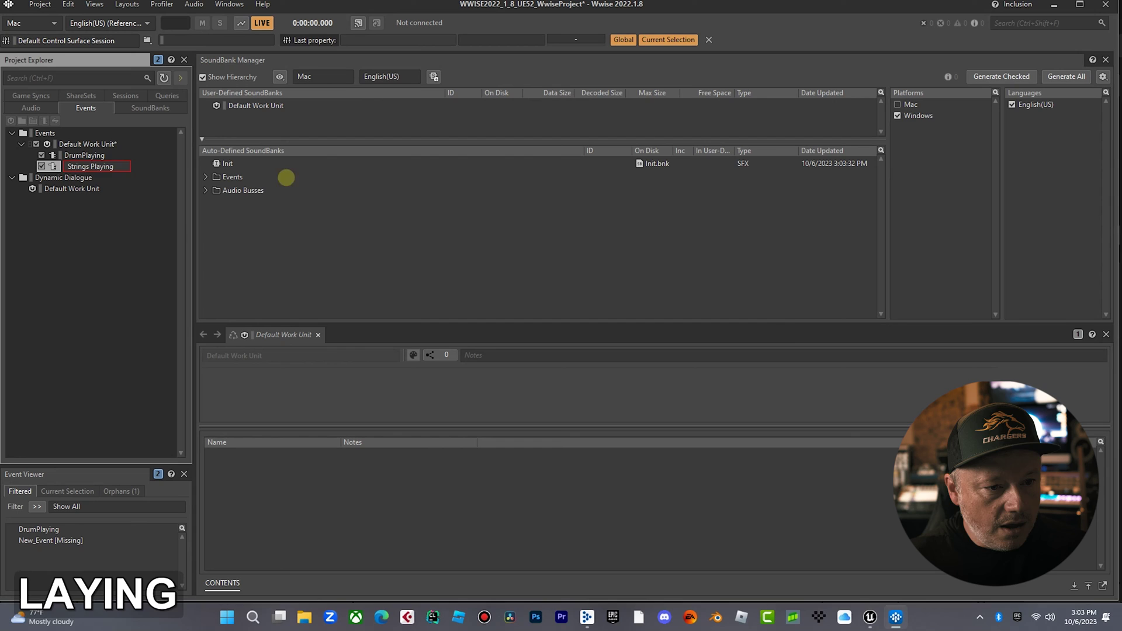
key("Return")
left_click(555, 318)
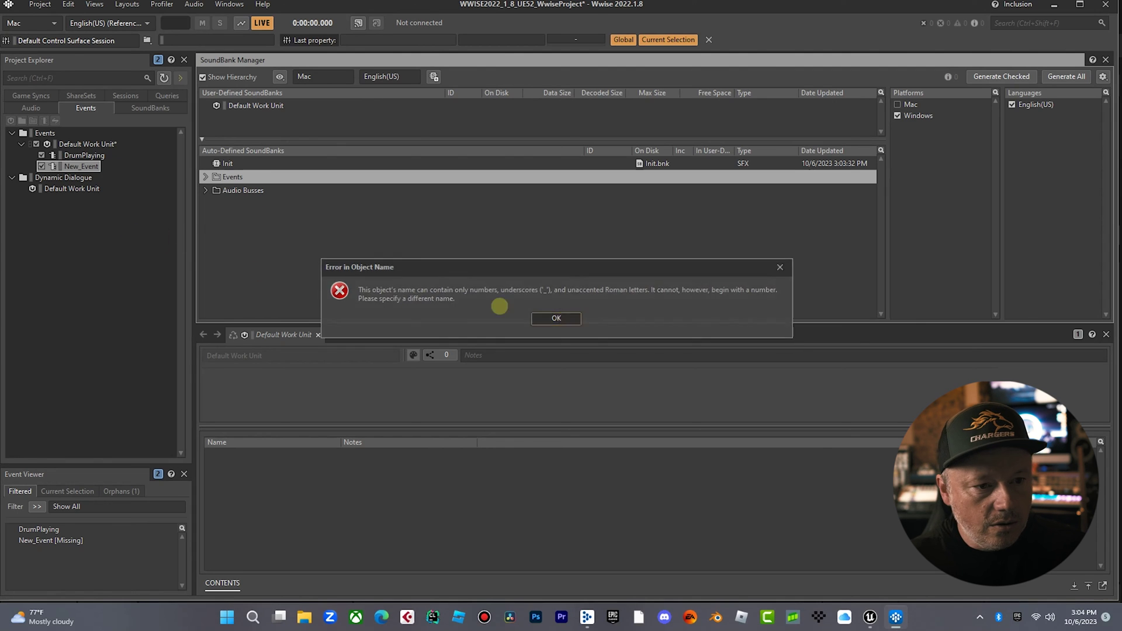
type("Strings Playin")
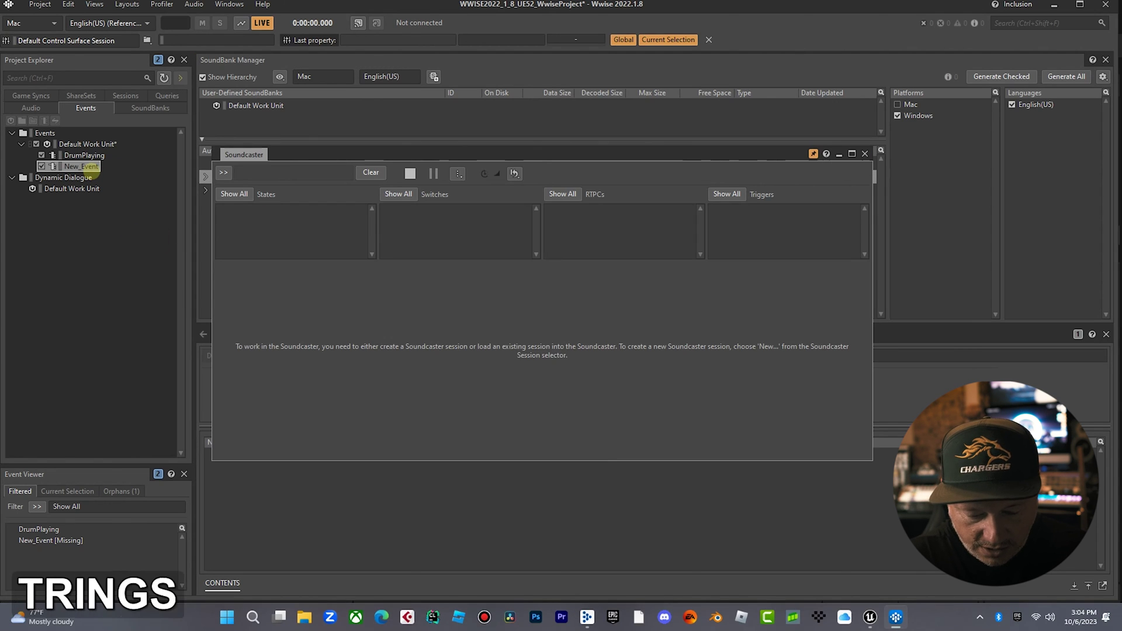
key("Return")
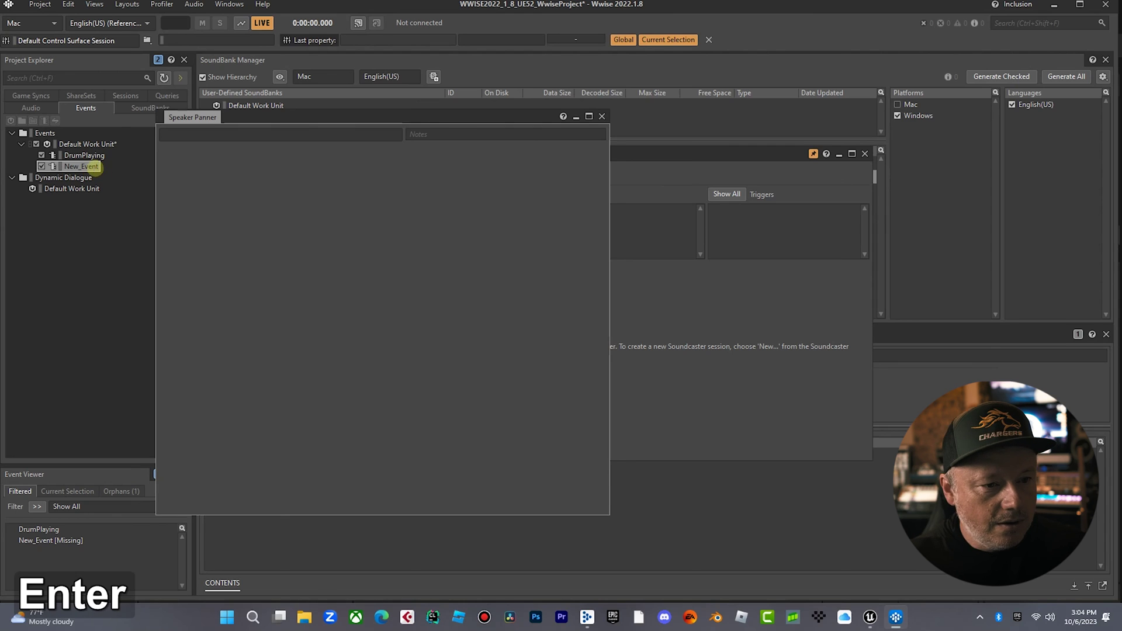
left_click(92, 167)
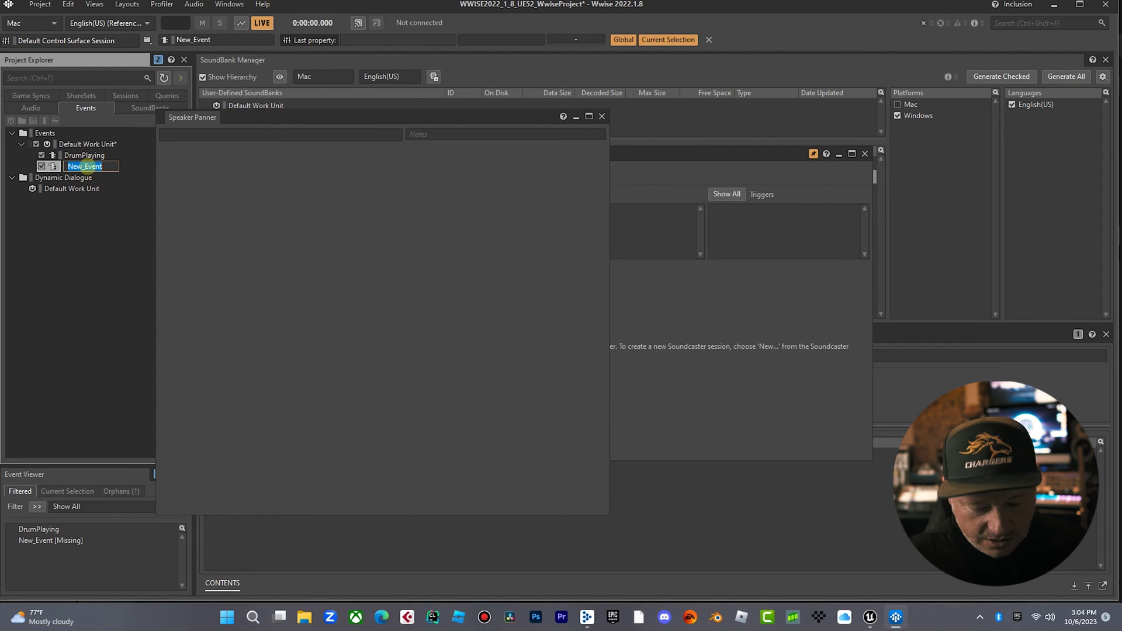
type("StringsPlay")
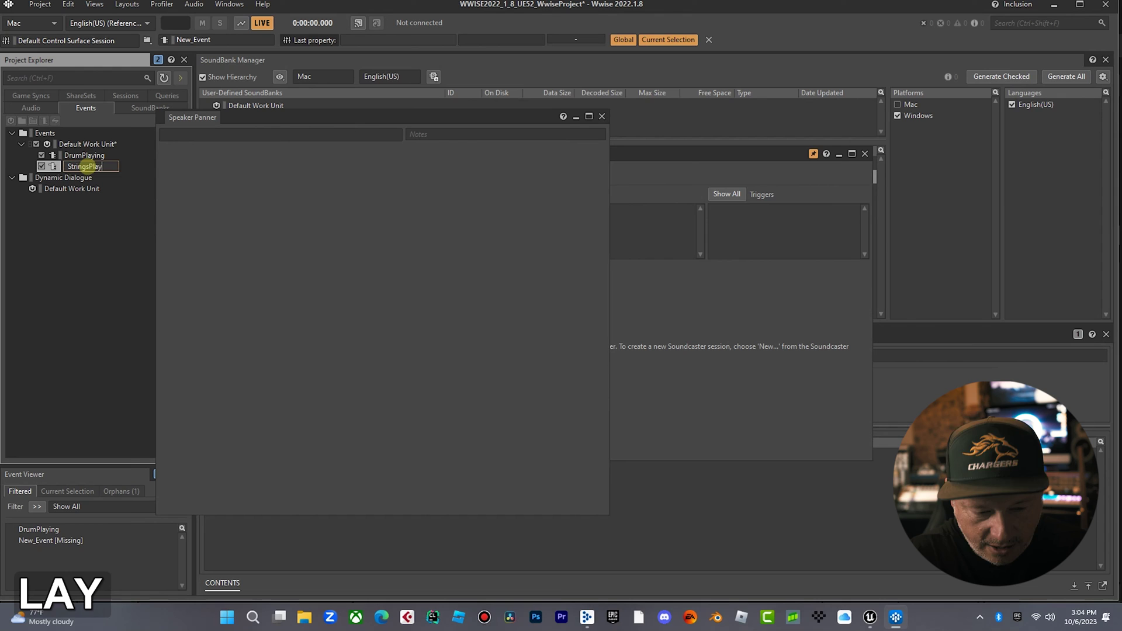
type("ing")
key("Return")
- Close the stray Speaker Panner and Soundcaster windows and reselect StringsPlaying in the Events list
left_click(244, 150)
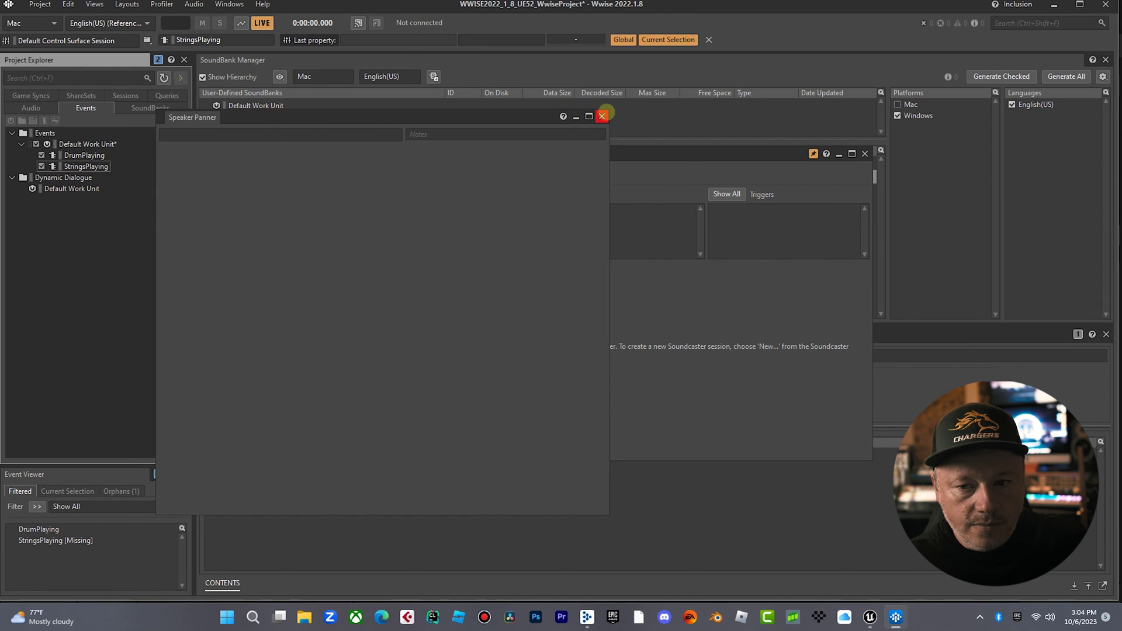
left_click(602, 116)
left_click(102, 168)
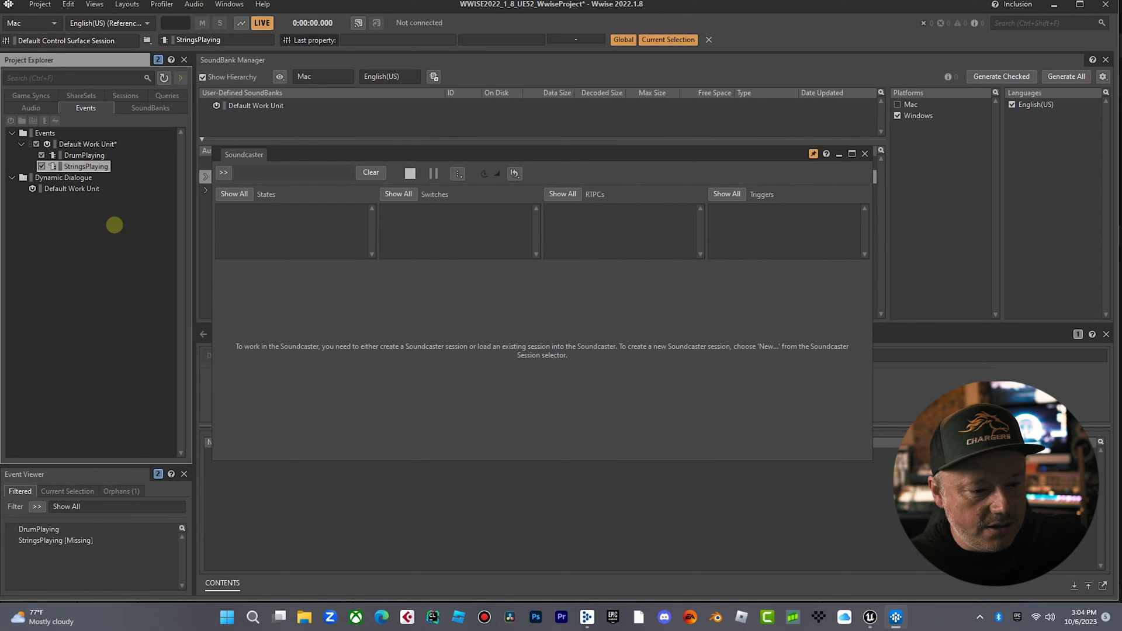
left_click(31, 108)
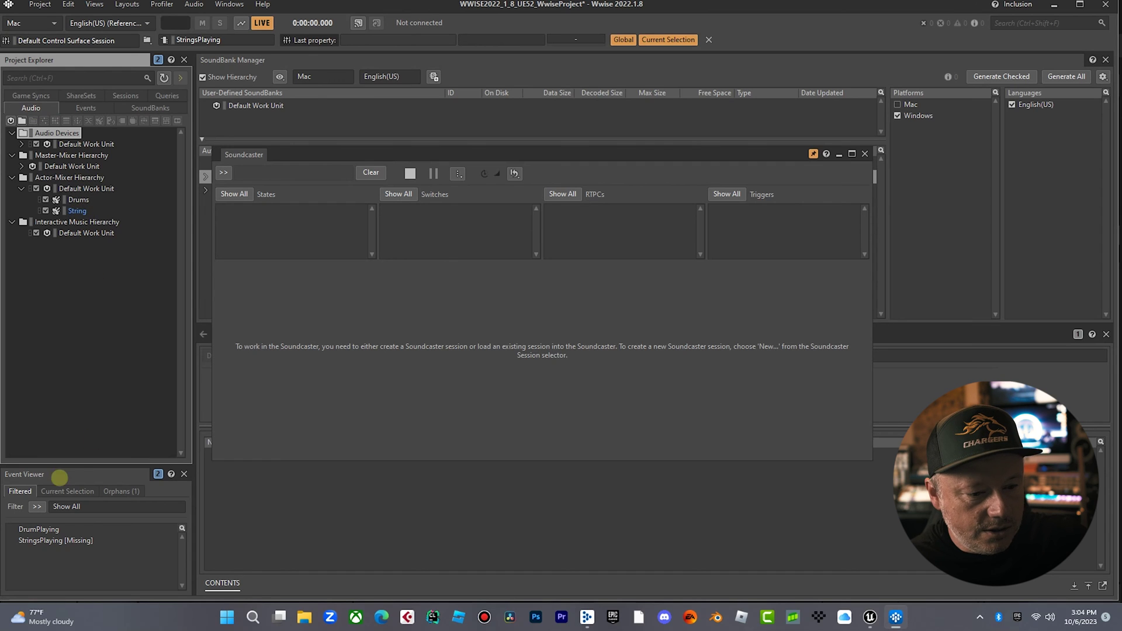
left_click(59, 540)
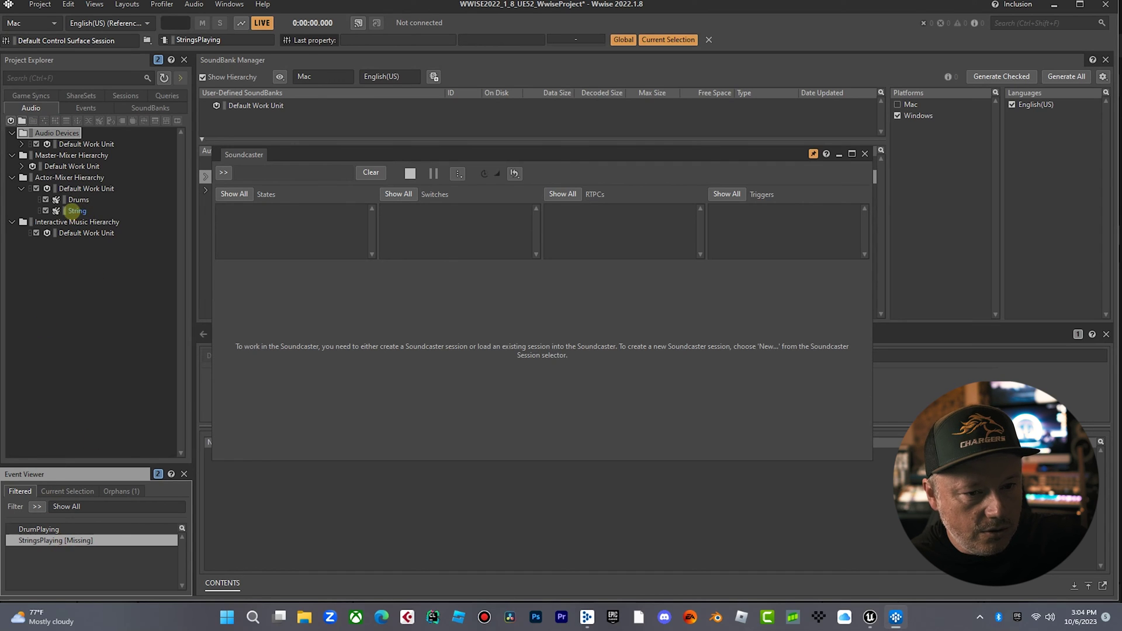
left_click_drag(73, 212, 720, 175)
left_click(865, 154)
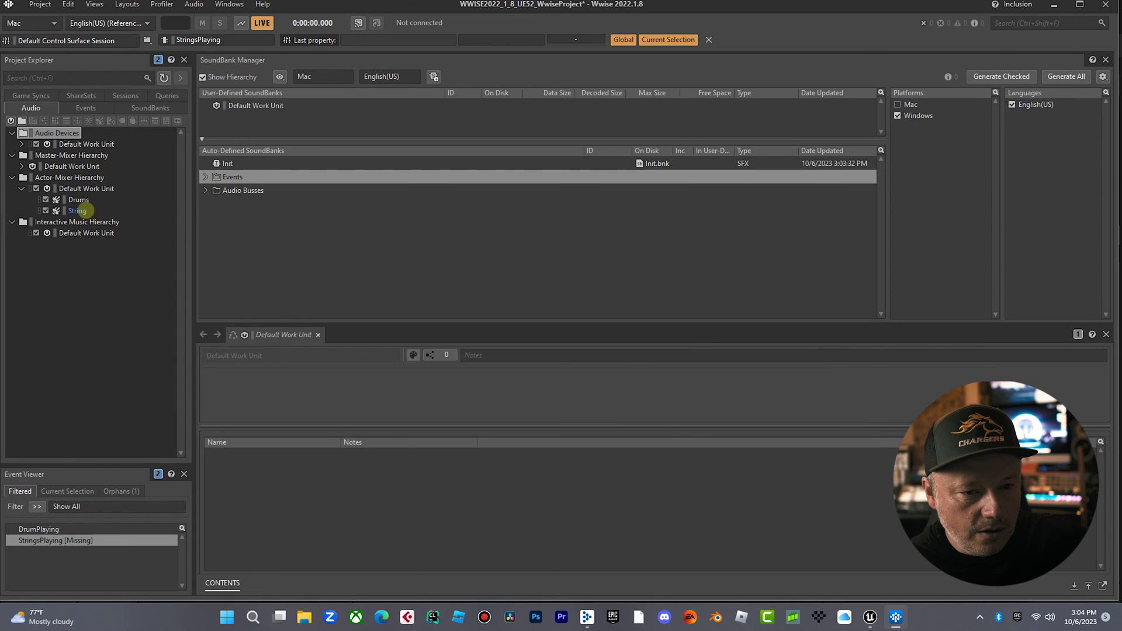
left_click(82, 109)
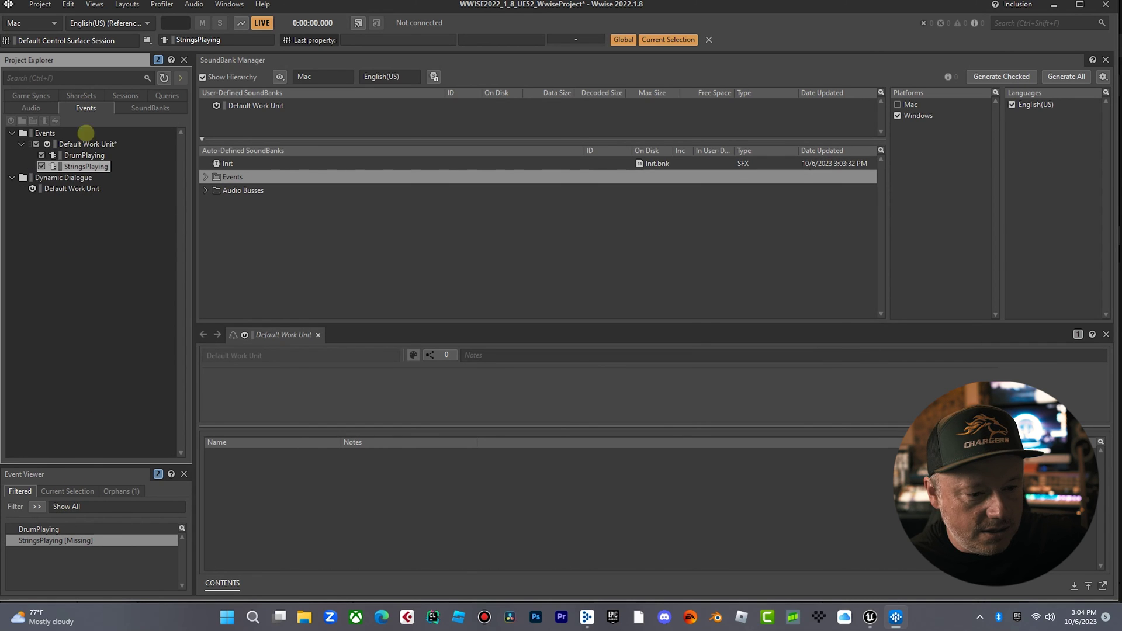
left_click(64, 528)
left_click(58, 539)
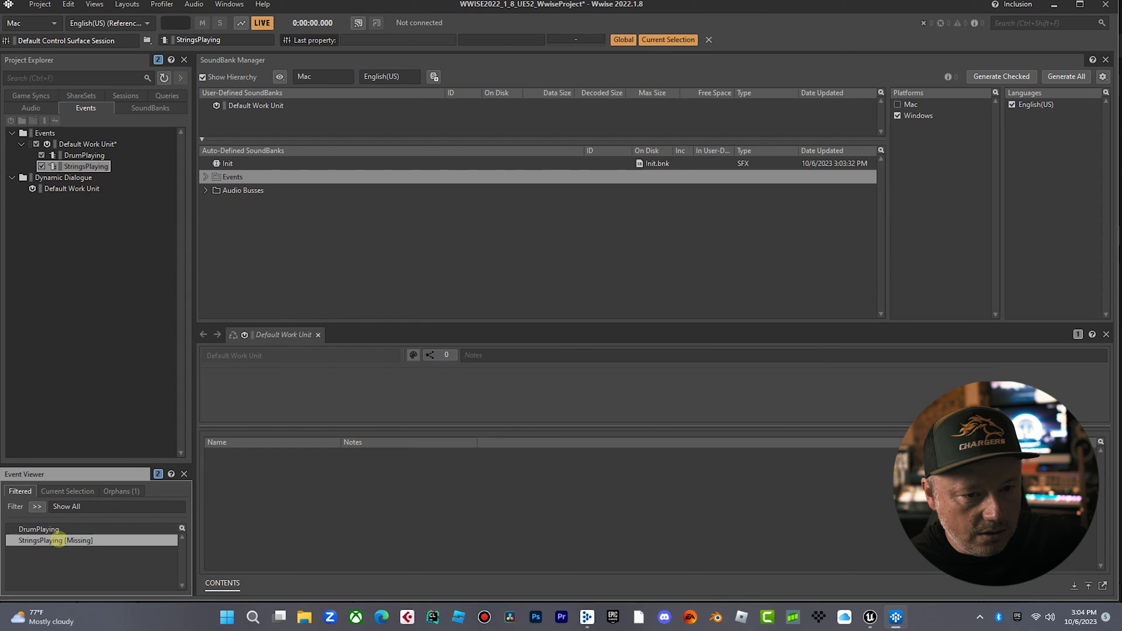
- In the Designer layout, give StringsPlaying a Play action targeting the String sound
left_click(127, 5)
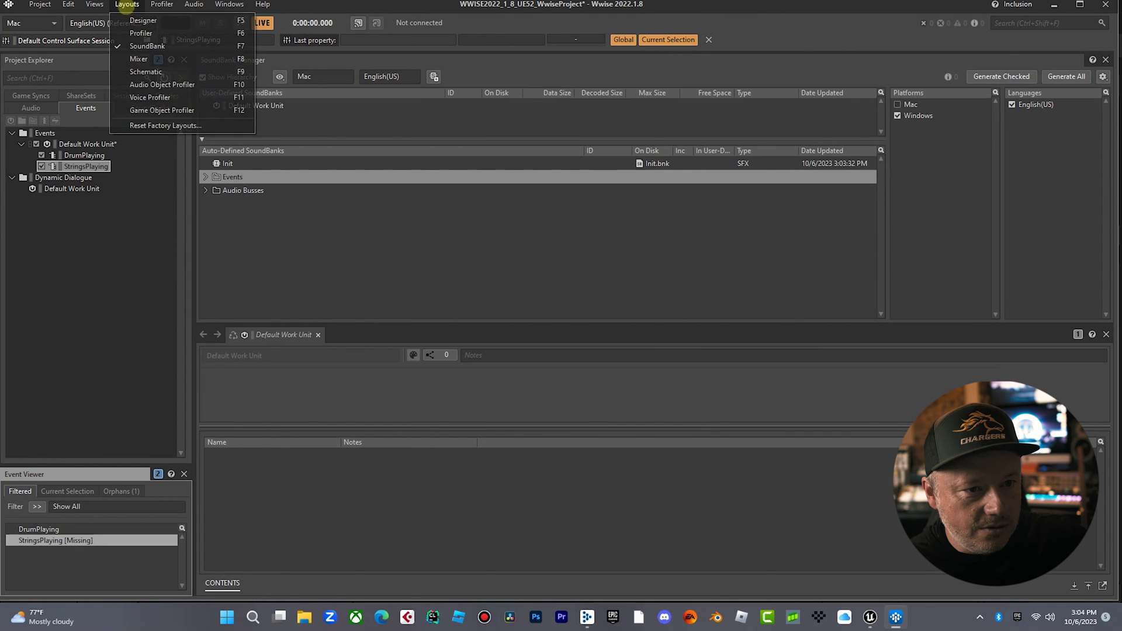
left_click(136, 19)
left_click(62, 540)
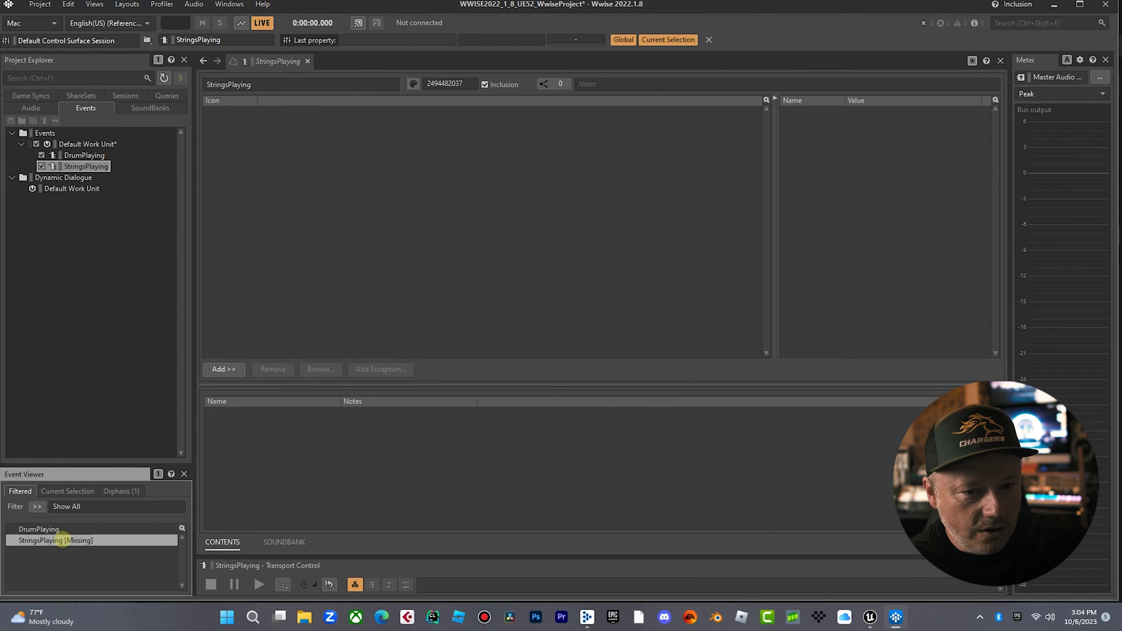
left_click(32, 108)
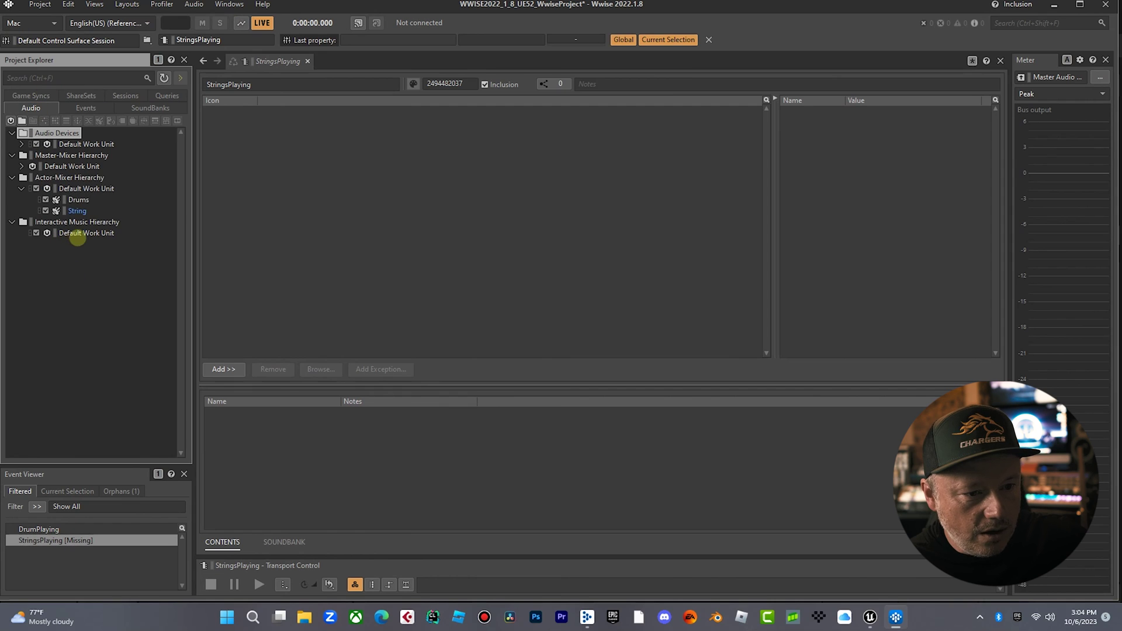
left_click_drag(76, 210, 297, 209)
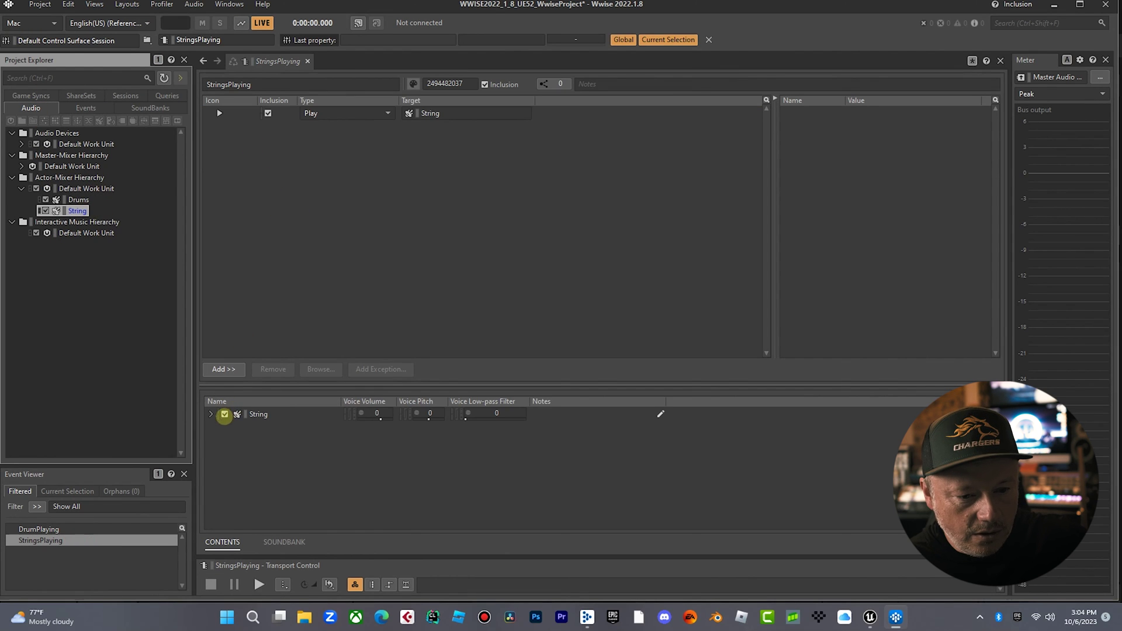
- Preview the String sound in StringsPlaying and save the Wwise project
left_click(285, 416)
left_click(259, 585)
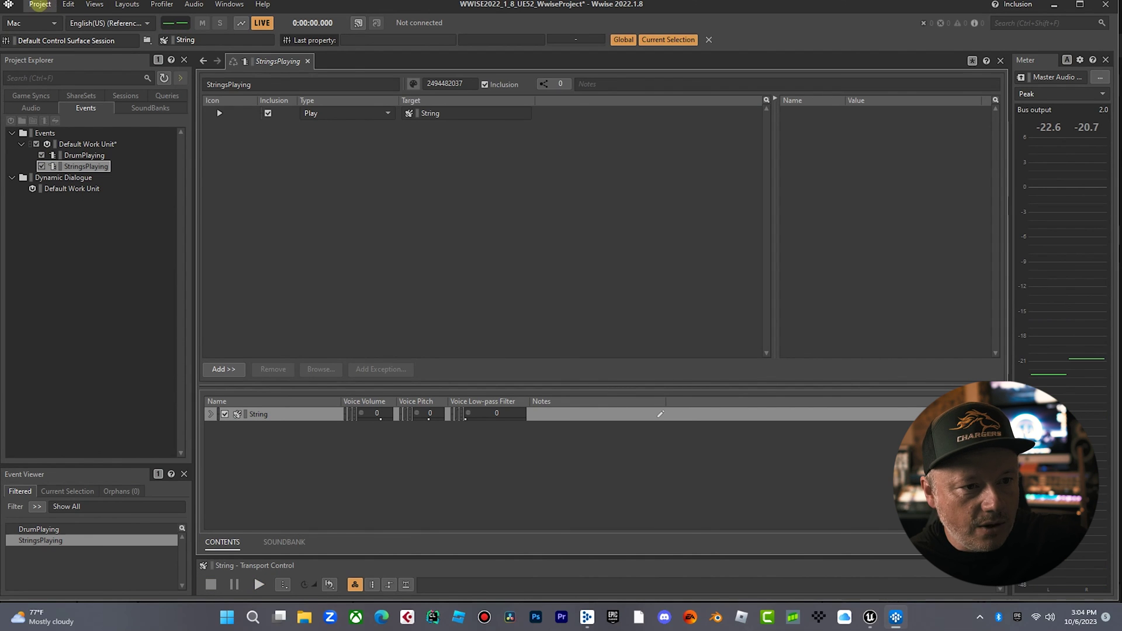
left_click(53, 58)
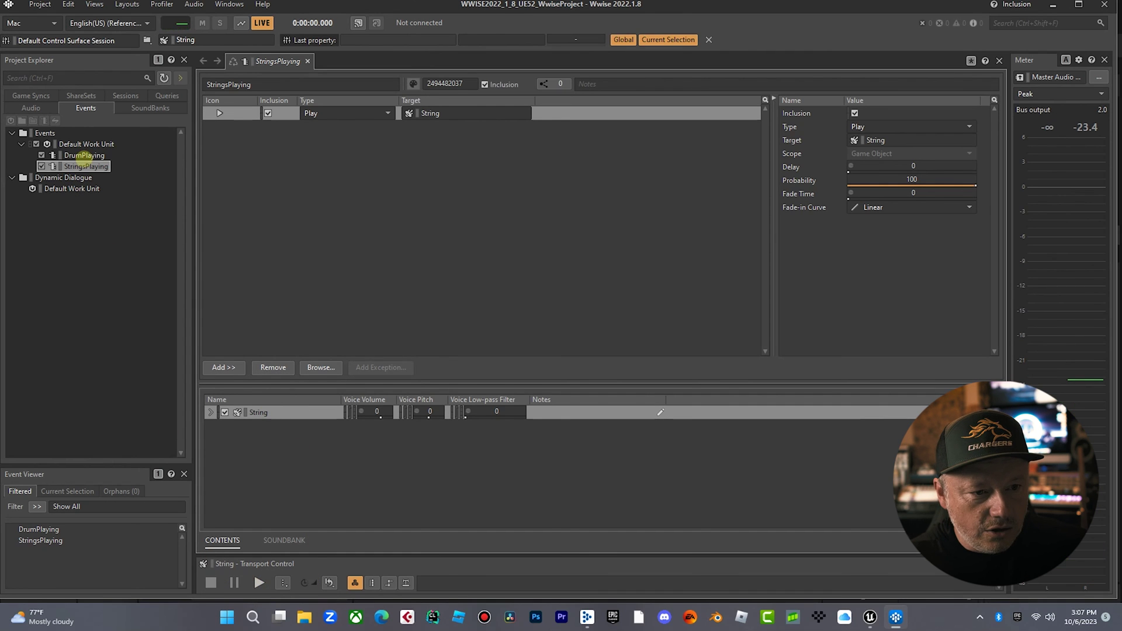
- Lower the Drums voice volume in DrumPlaying step by step to -10, auditioning each change
left_click(84, 155)
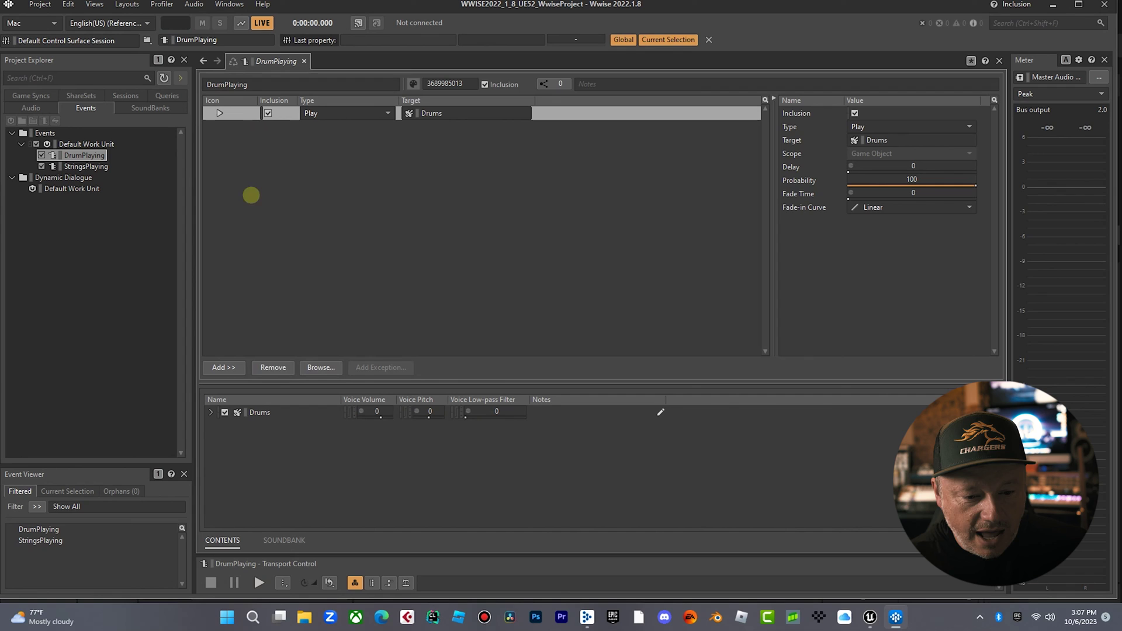
left_click(259, 582)
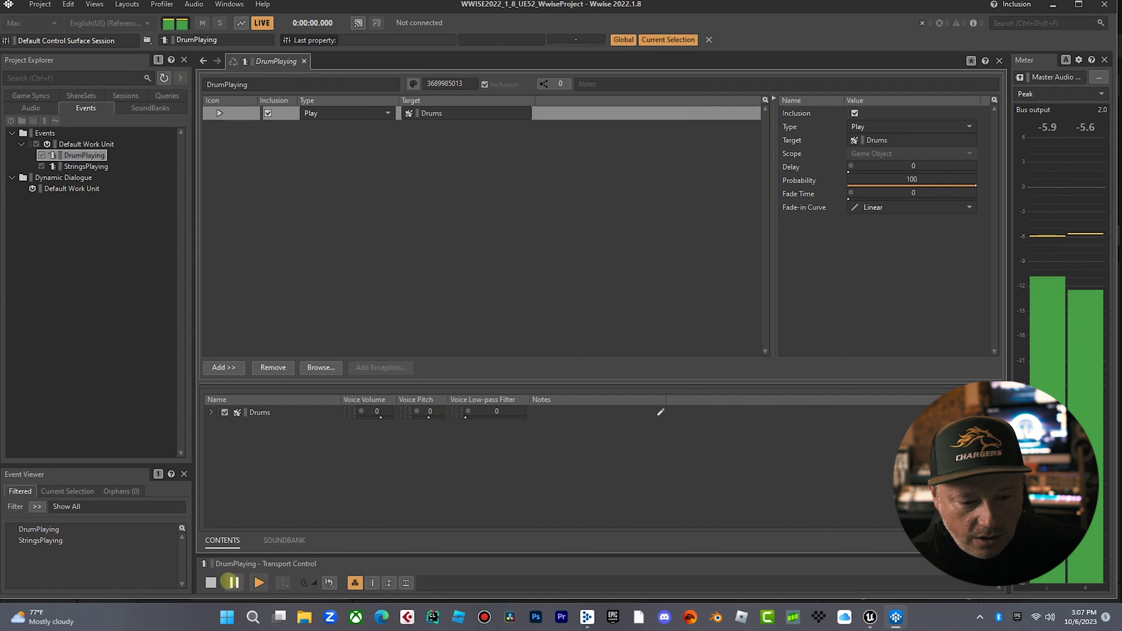
left_click(232, 583)
left_click_drag(380, 417, 368, 421)
left_click(261, 579)
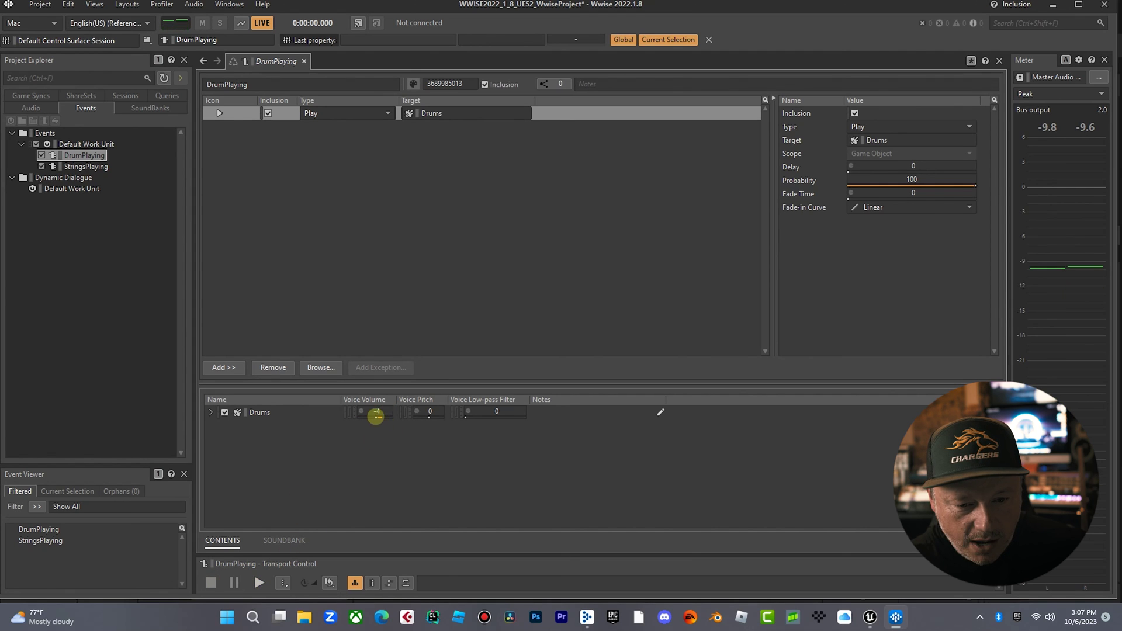
left_click_drag(375, 415, 368, 420)
left_click(259, 582)
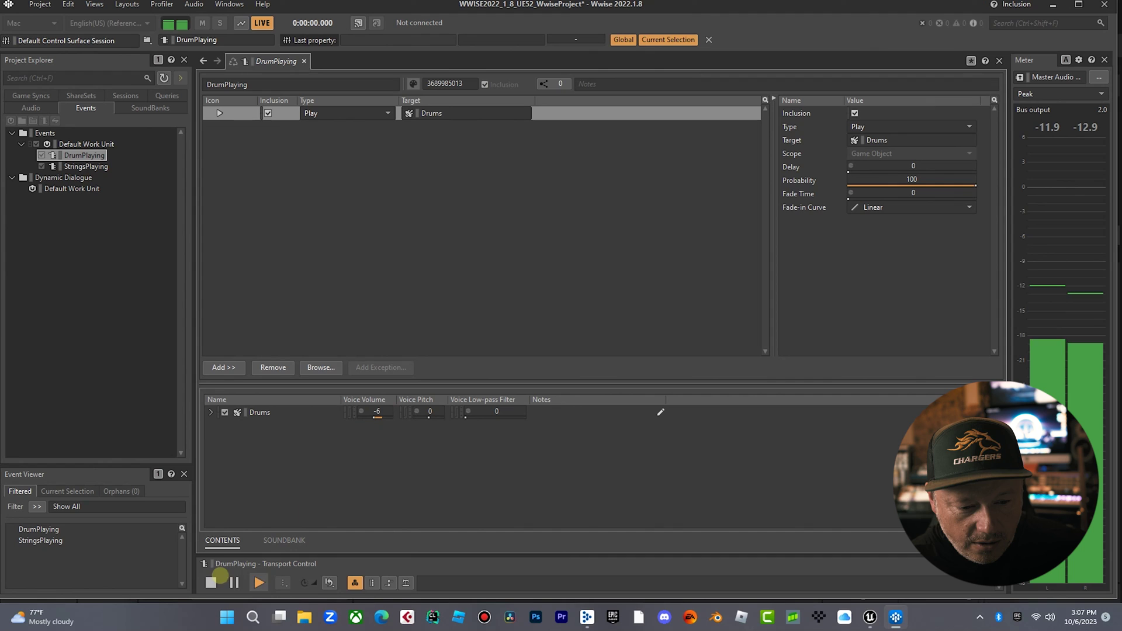
left_click_drag(375, 418, 359, 421)
left_click(261, 580)
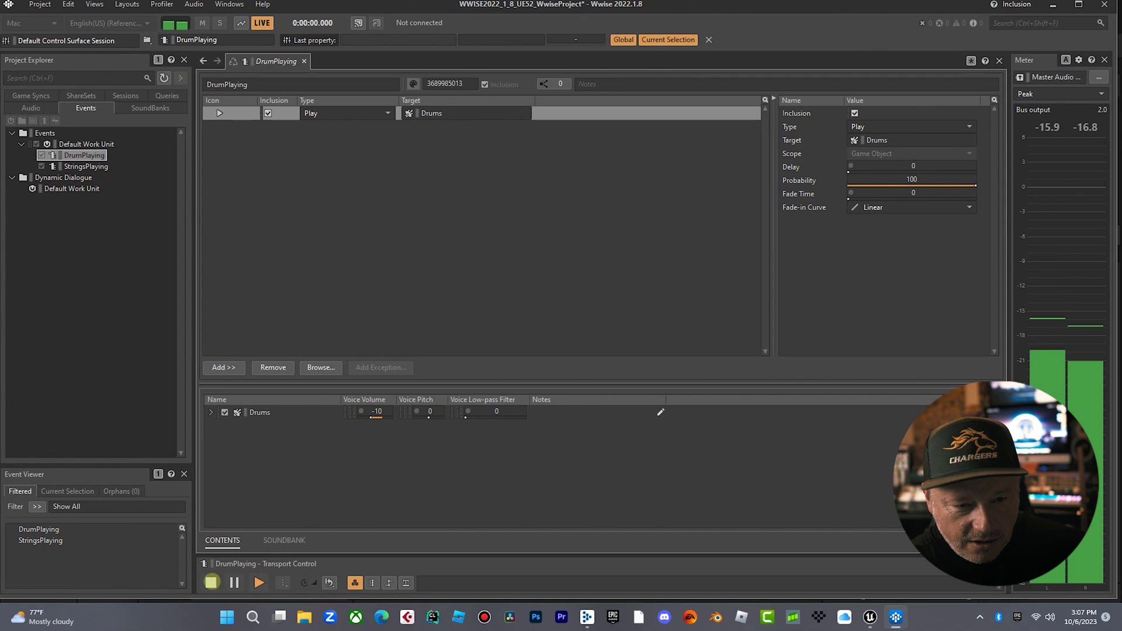
- Audition StringsPlaying and raise the String voice volume to 7
left_click(93, 166)
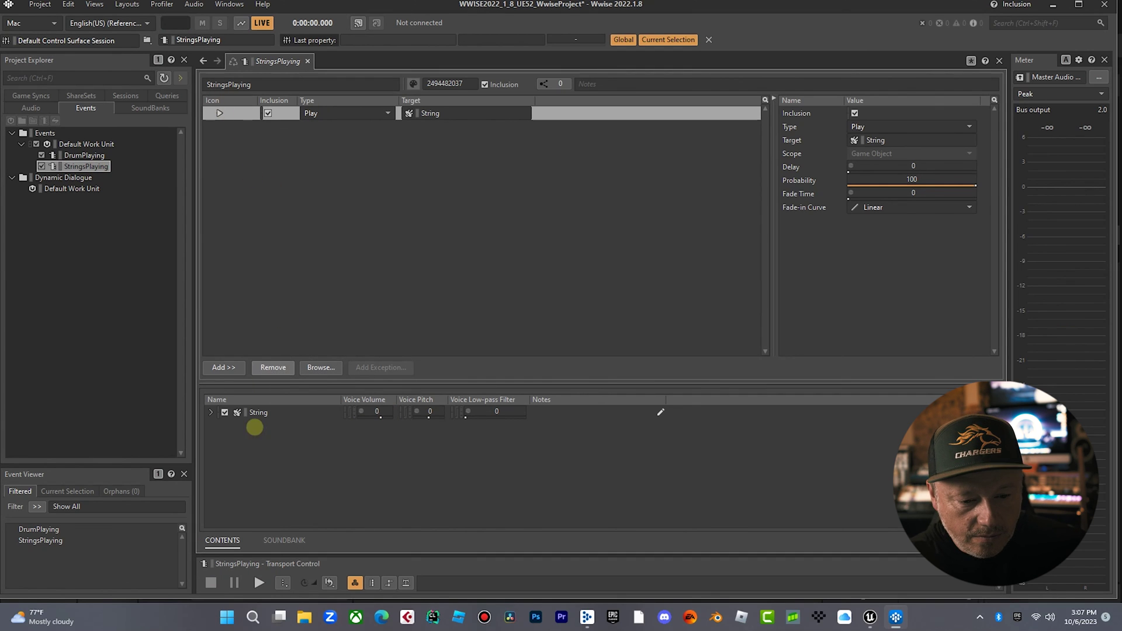
left_click(259, 583)
mouse_move(381, 416)
left_mouse_down()
mouse_move(413, 419)
mouse_move(378, 415)
left_mouse_up()
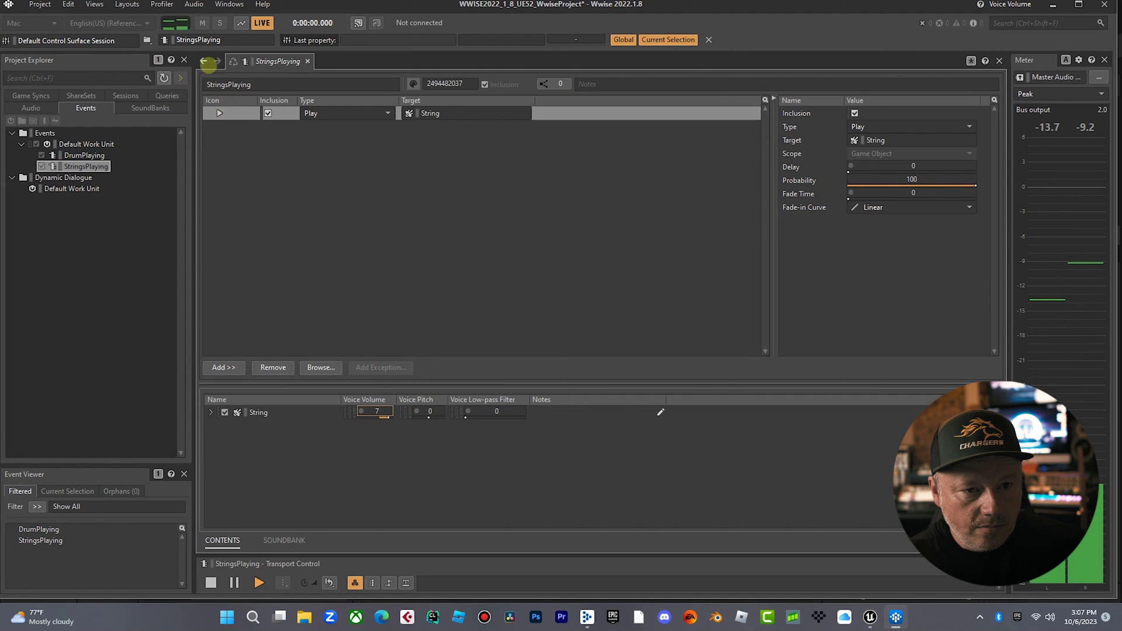
left_click(211, 582)
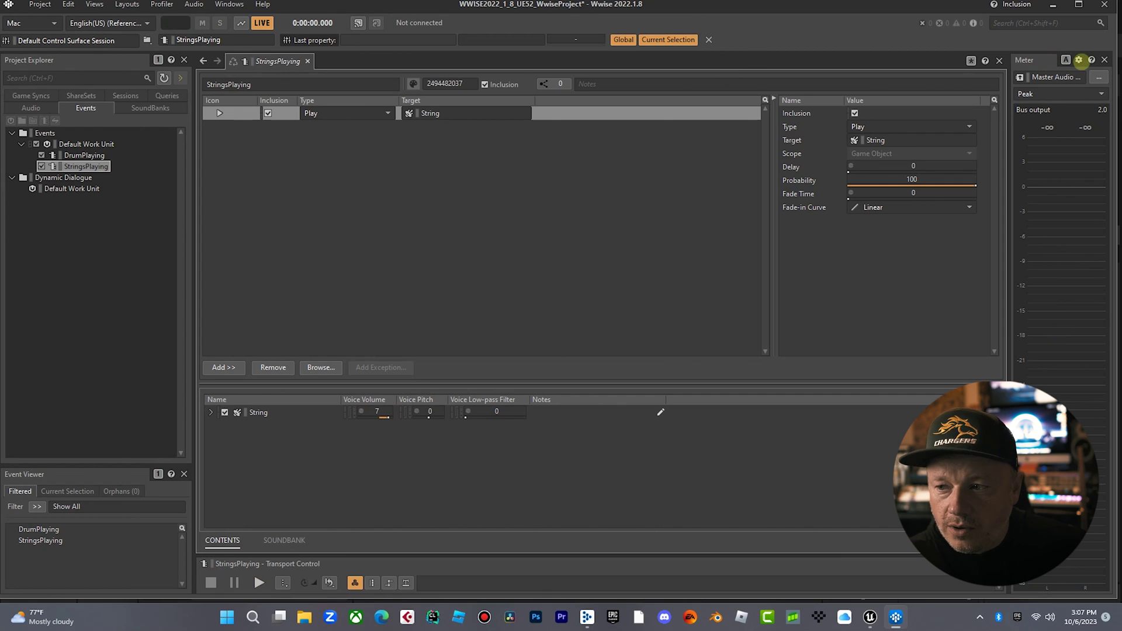
- Generate all soundbanks from the SoundBank layout and dismiss the results
left_click(127, 4)
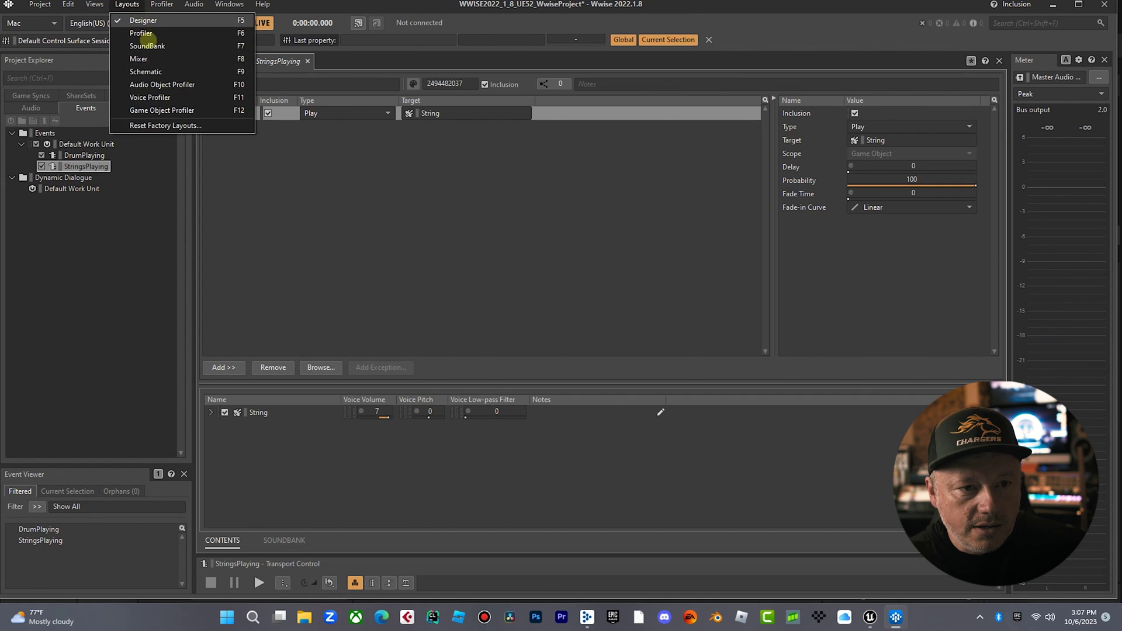
left_click(140, 46)
left_click(1065, 76)
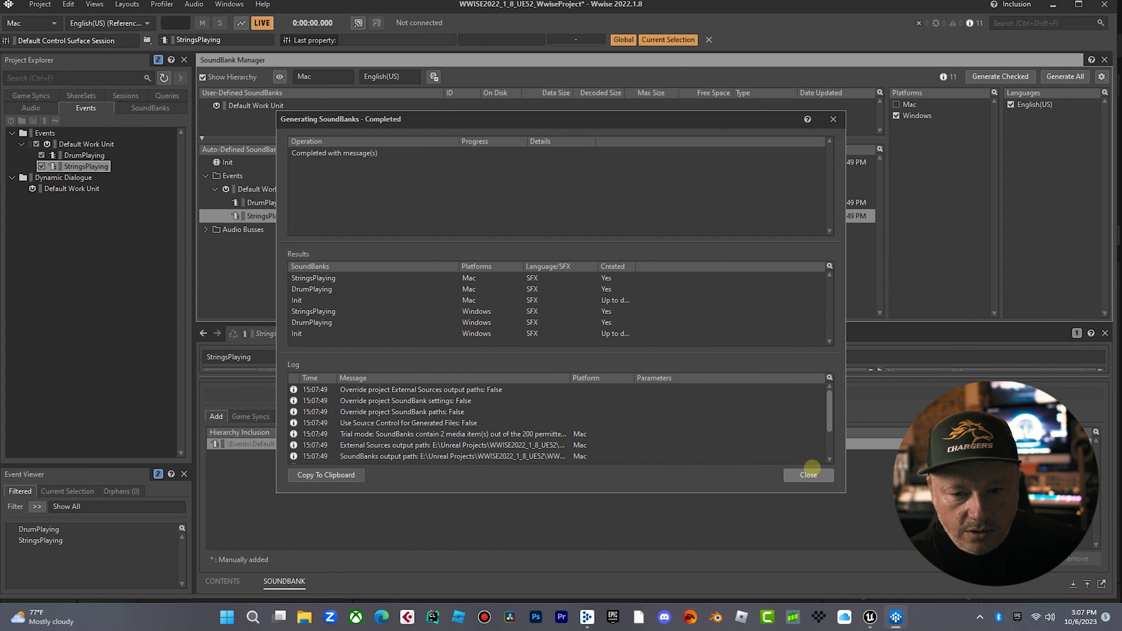
left_click(809, 474)
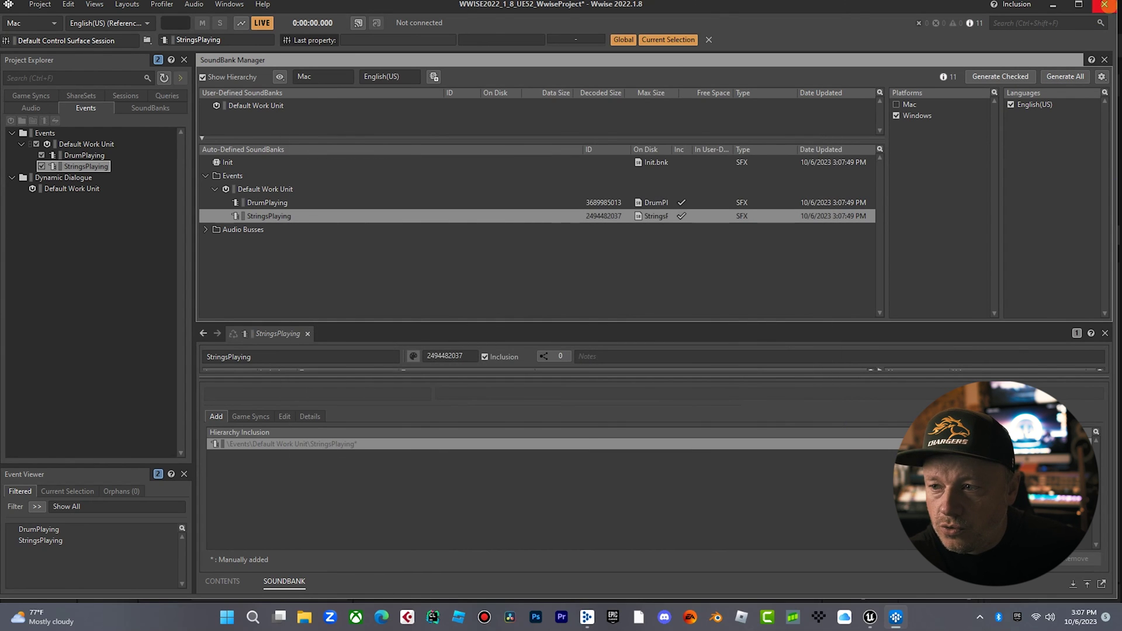
- Close Wwise saving the project, and return to the Unreal editor
left_click(1104, 4)
left_click(503, 314)
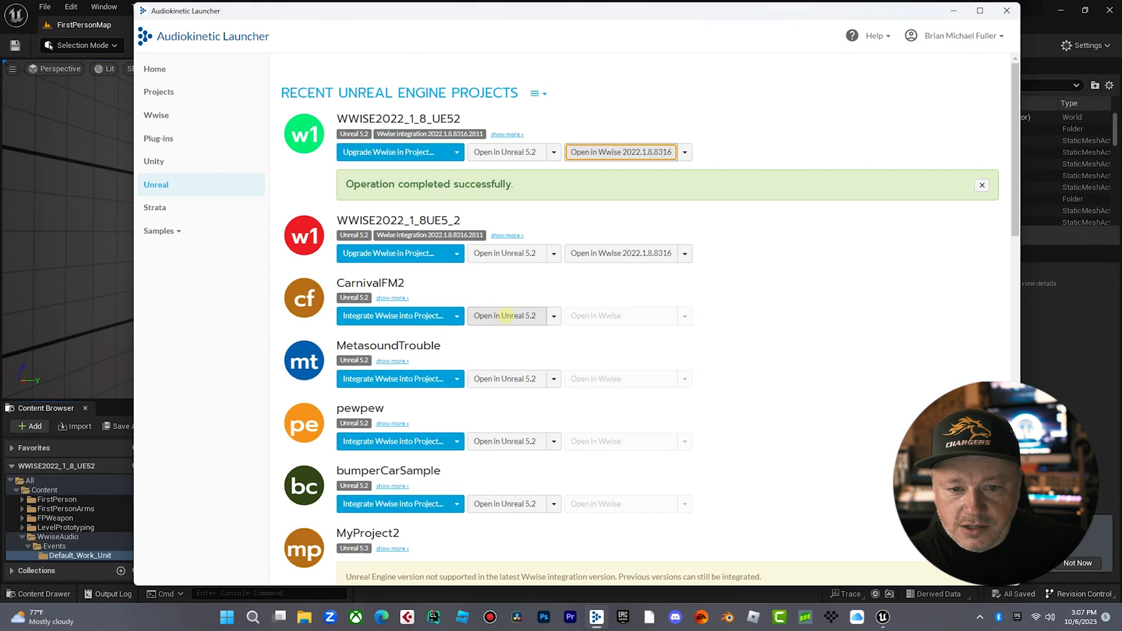
left_click(1108, 10)
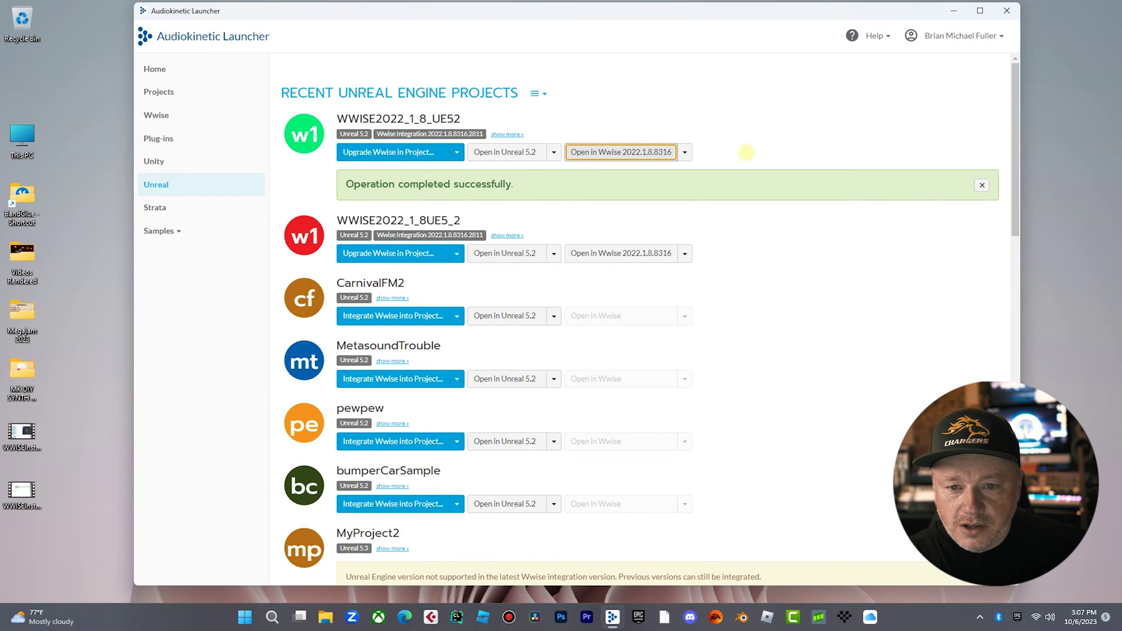
left_click(523, 153)
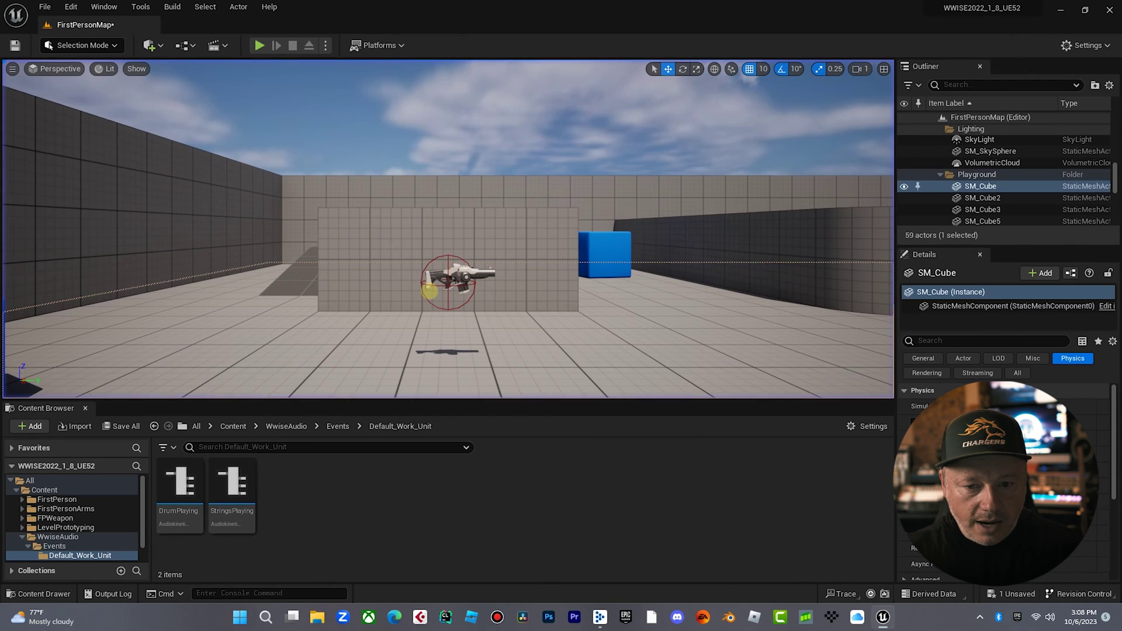
- In the level blueprint, chain a second Post Event after DrumPlaying with Ak Event StringsPlaying
left_click(153, 45)
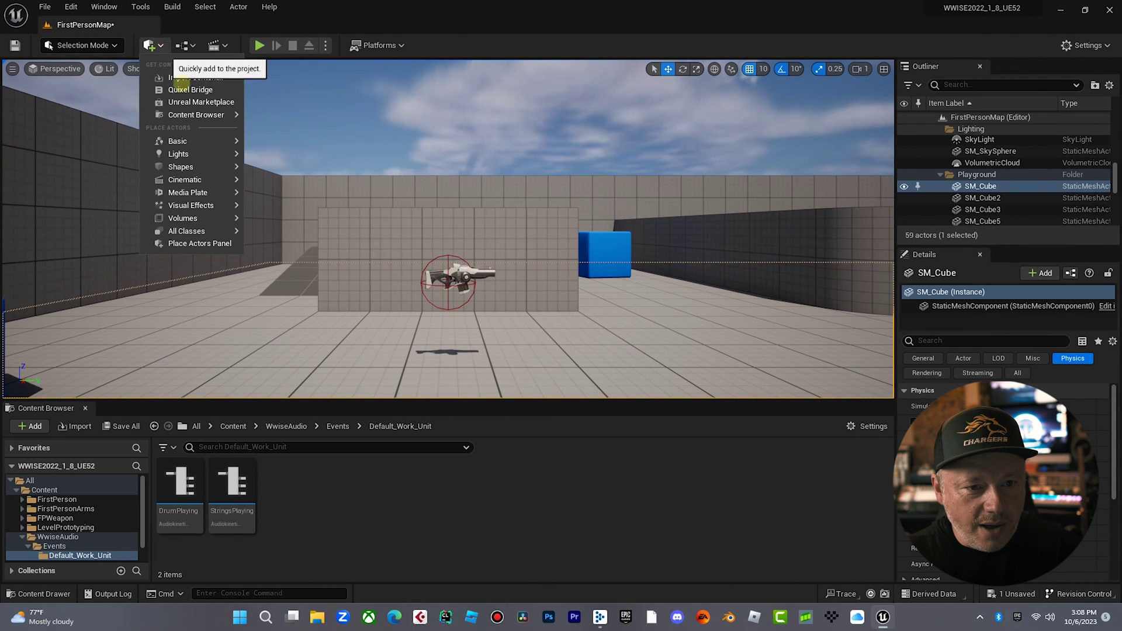
left_click(184, 45)
left_click(228, 128)
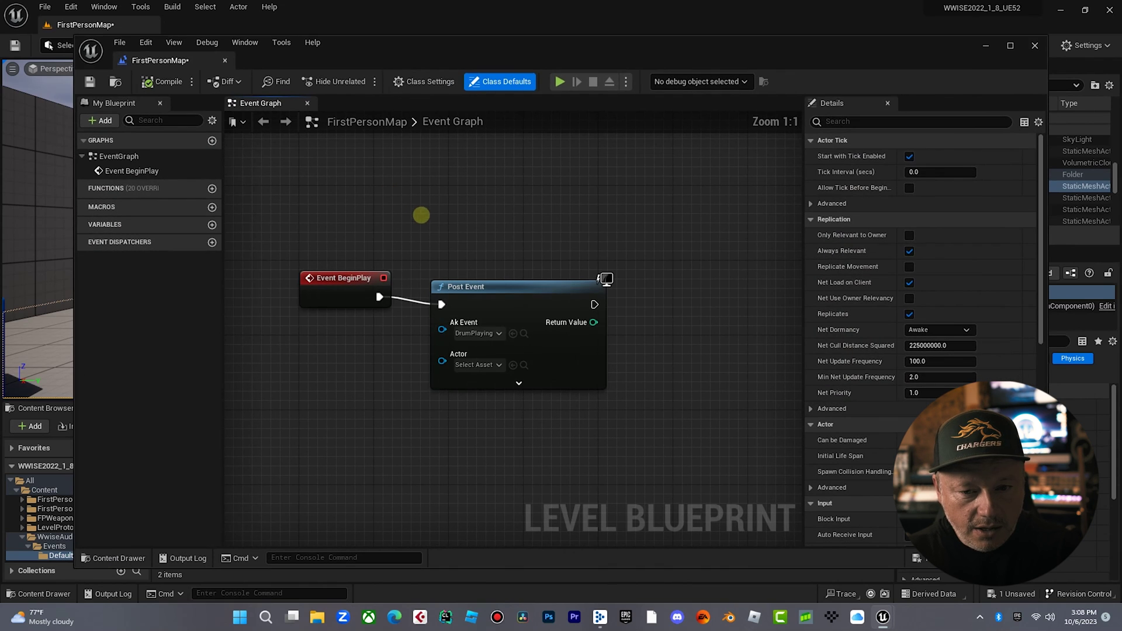
left_click_drag(594, 304, 655, 304)
type("post")
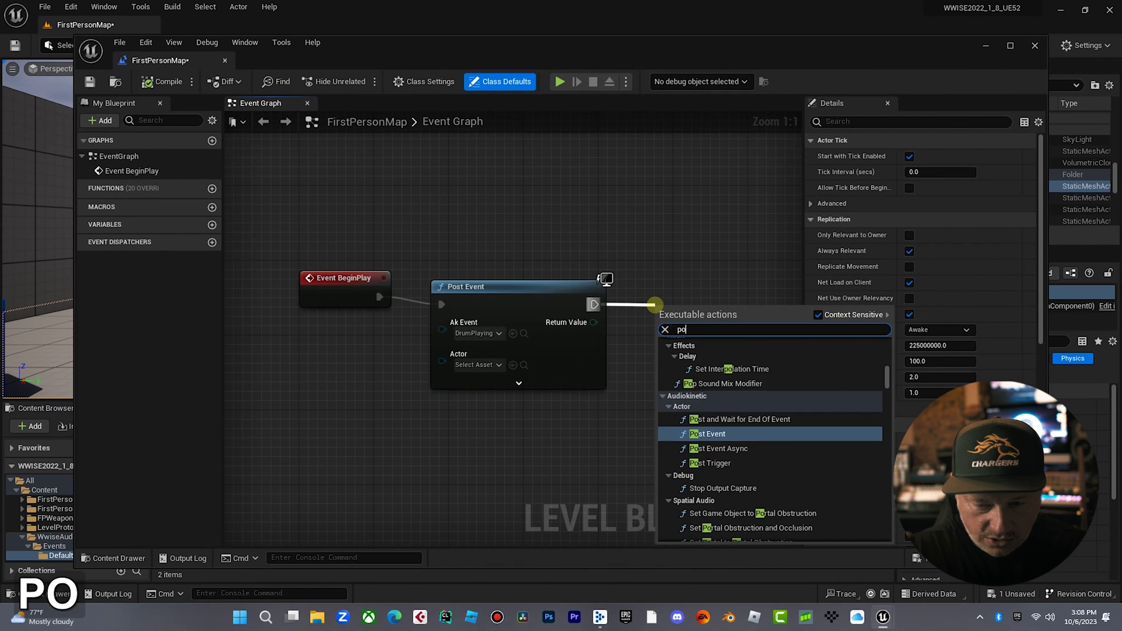
left_click(706, 380)
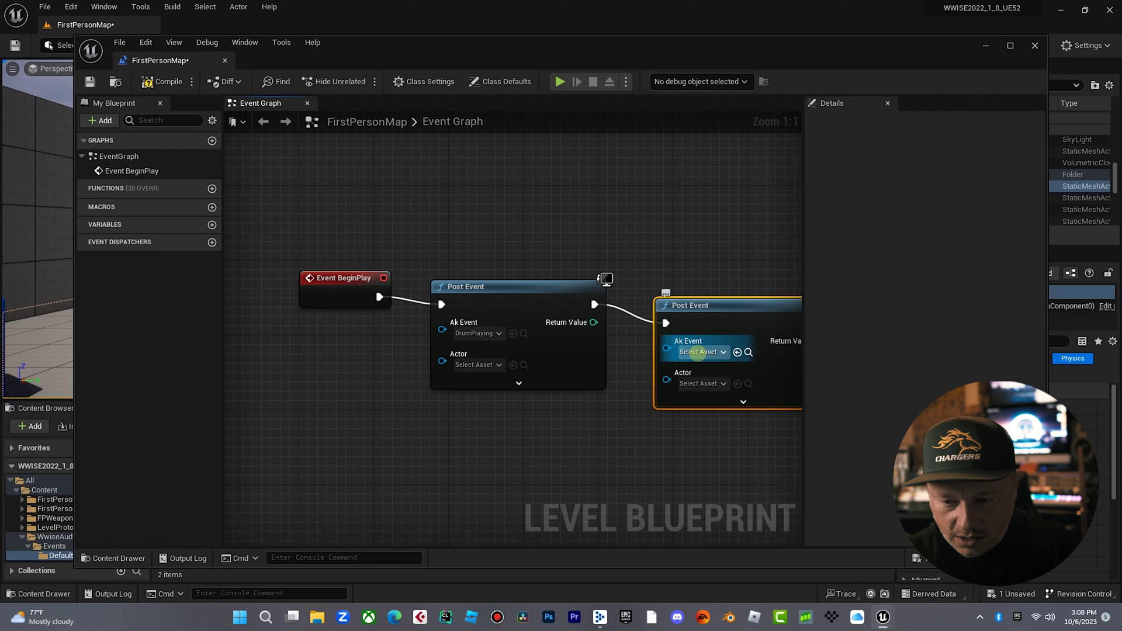
left_click(699, 351)
type("str")
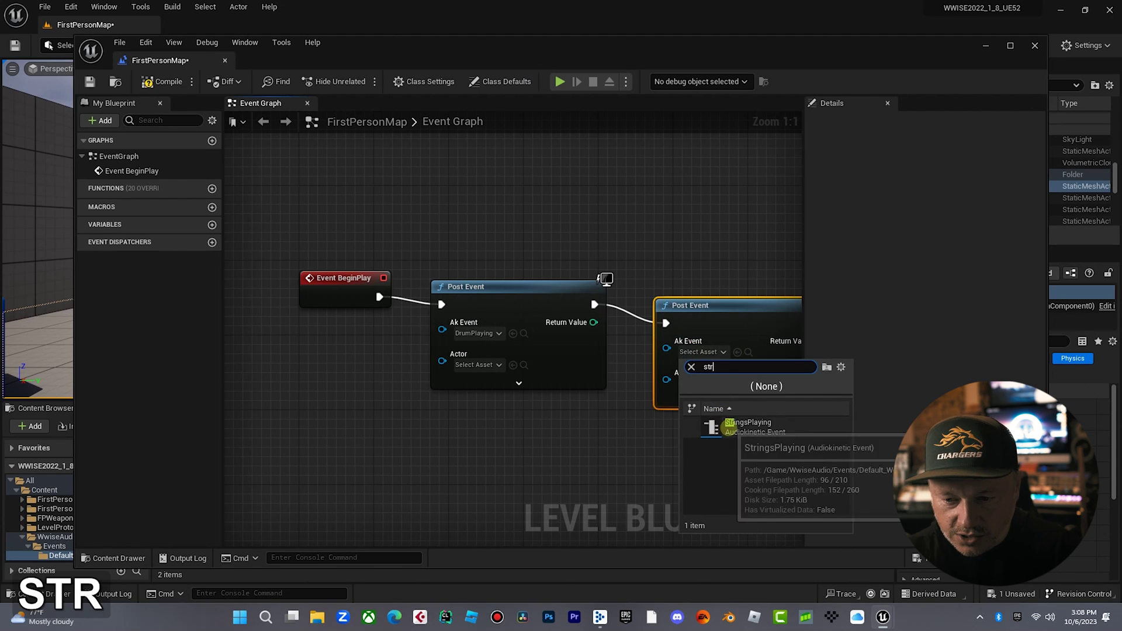
key("Return")
- Compile and save the level blueprint, then close its editor
left_click(168, 82)
key("ctrl+s")
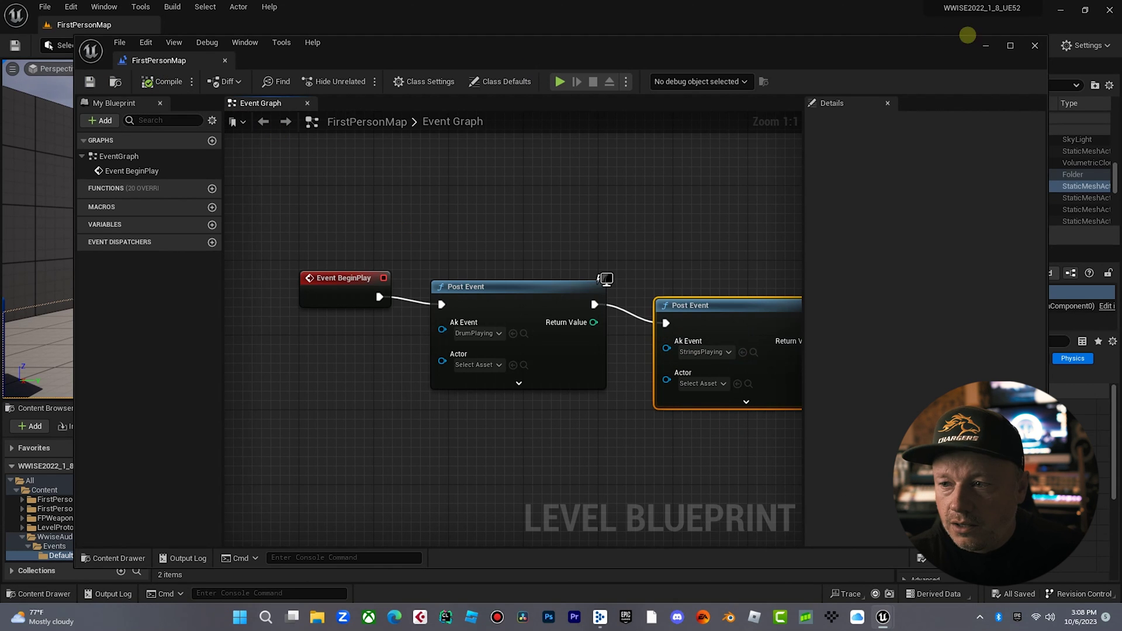
left_click(1032, 47)
left_click(263, 45)
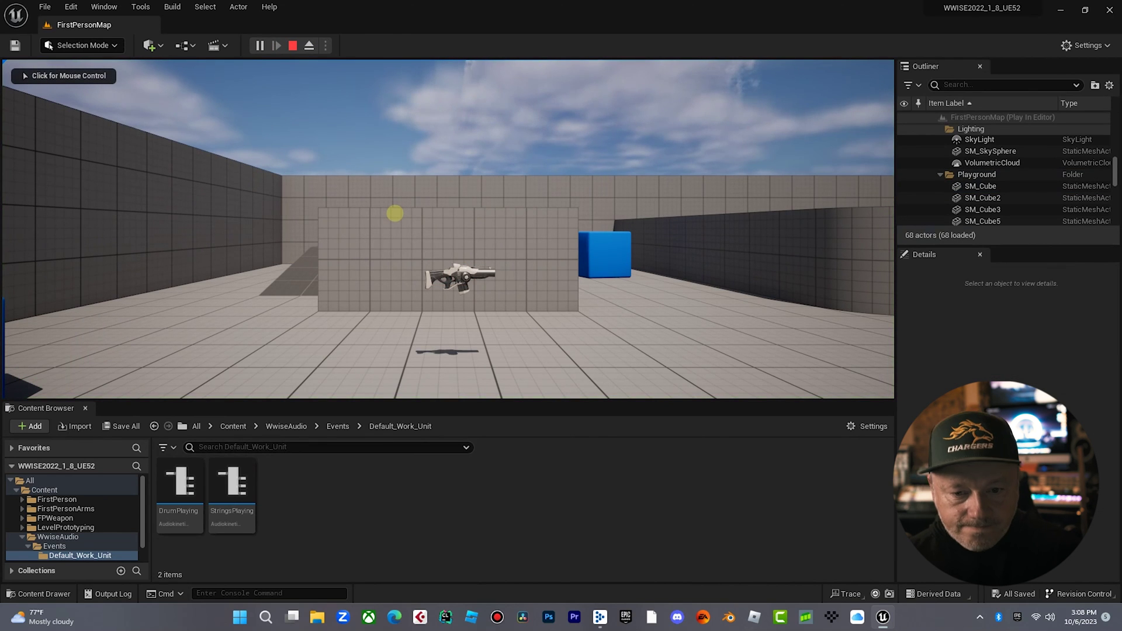
key("Escape")
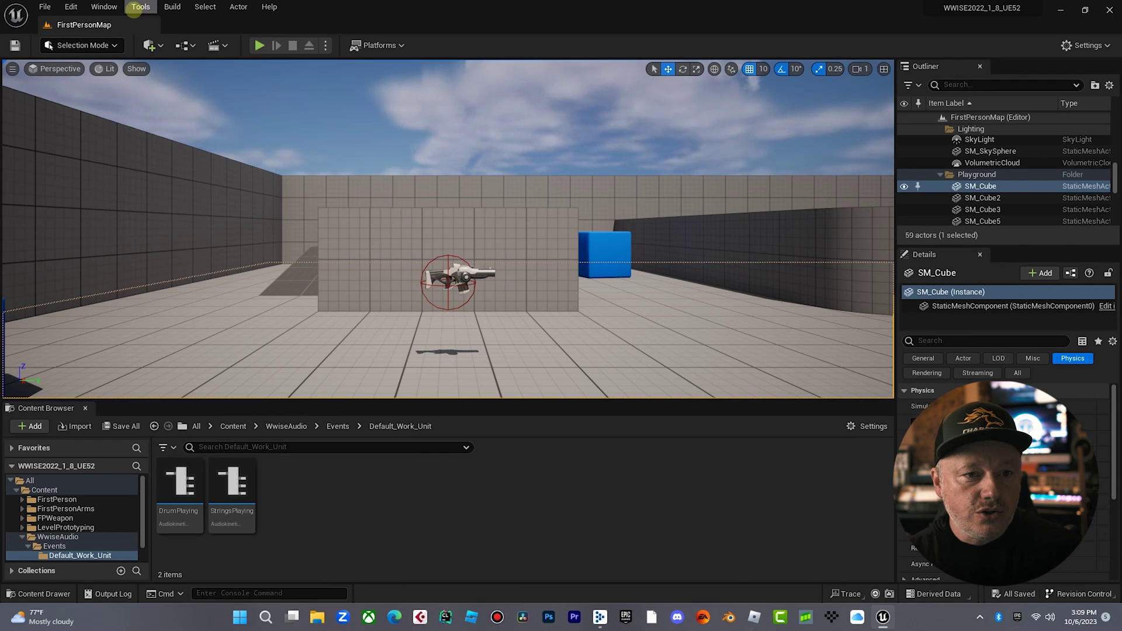
- From the Wwise Browser, generate soundbanks for Mac and Windows in English(US)
left_click(134, 10)
mouse_move(104, 7)
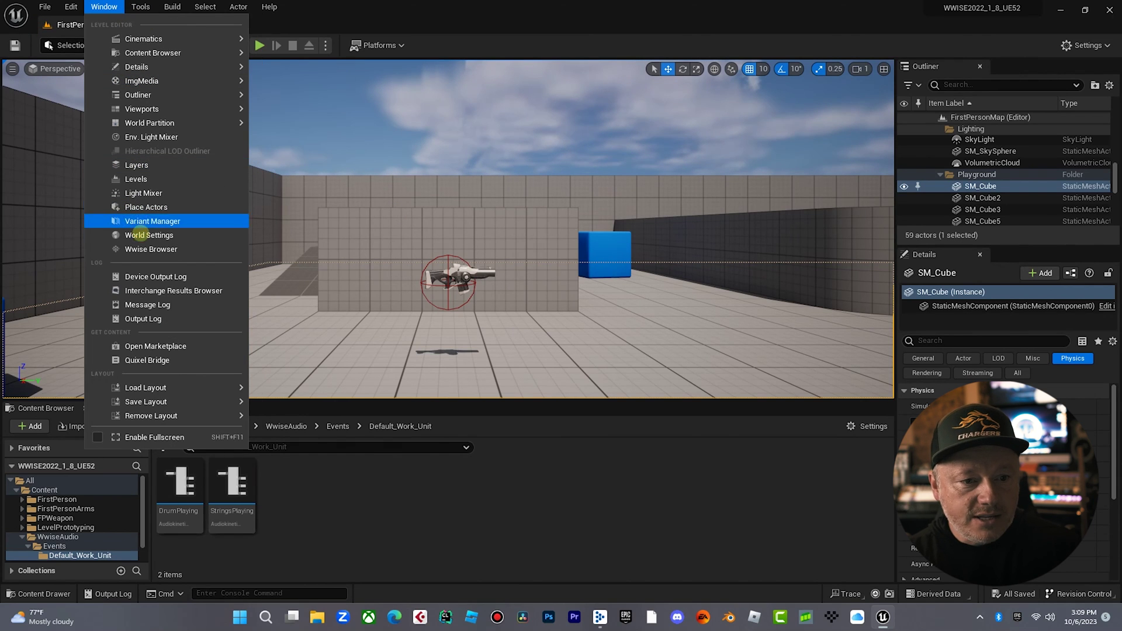
left_click(338, 463)
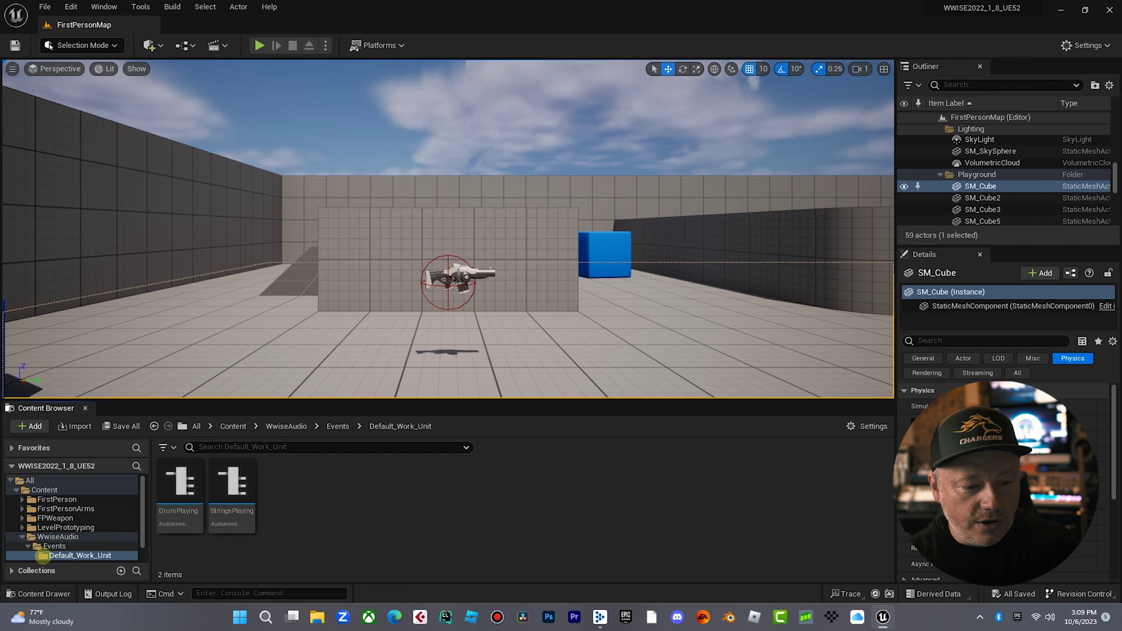
left_click(104, 7)
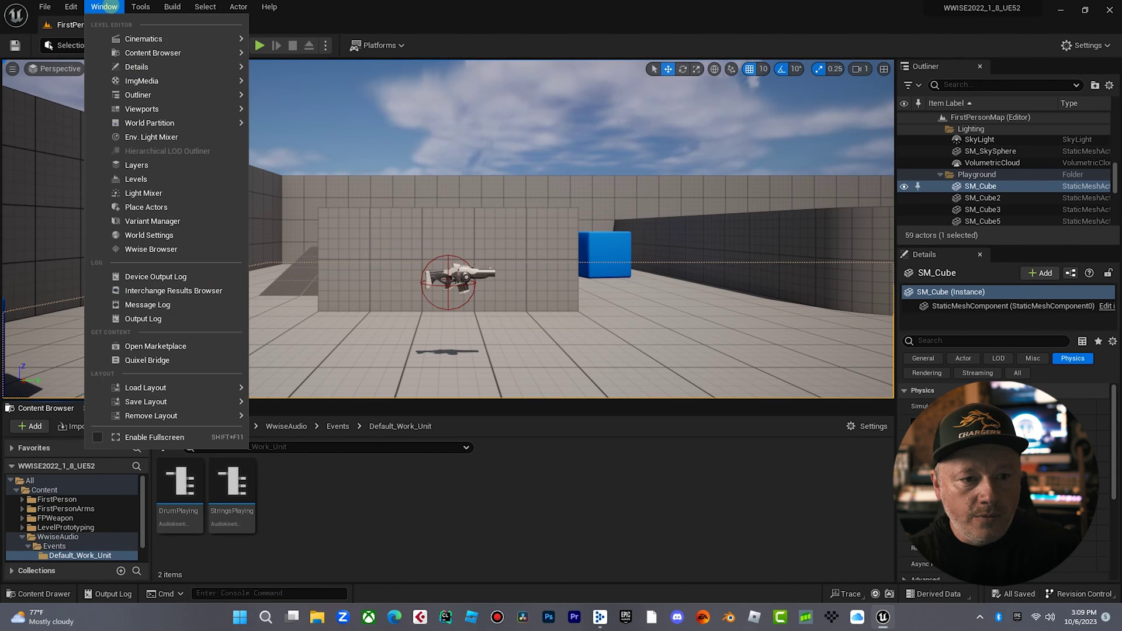
left_click(151, 249)
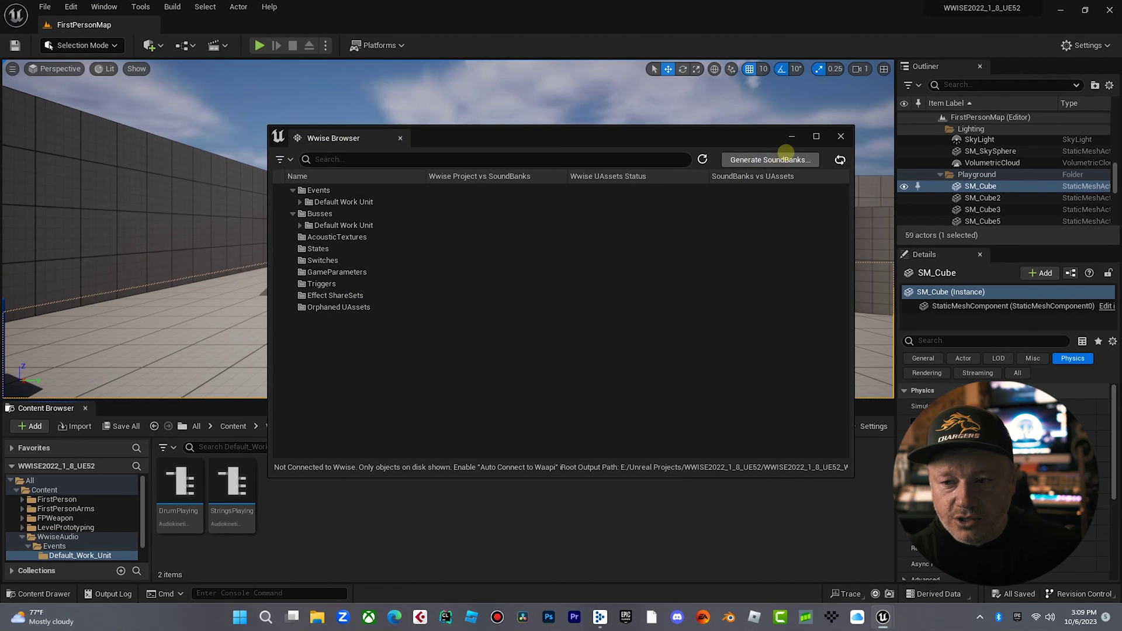
left_click(785, 156)
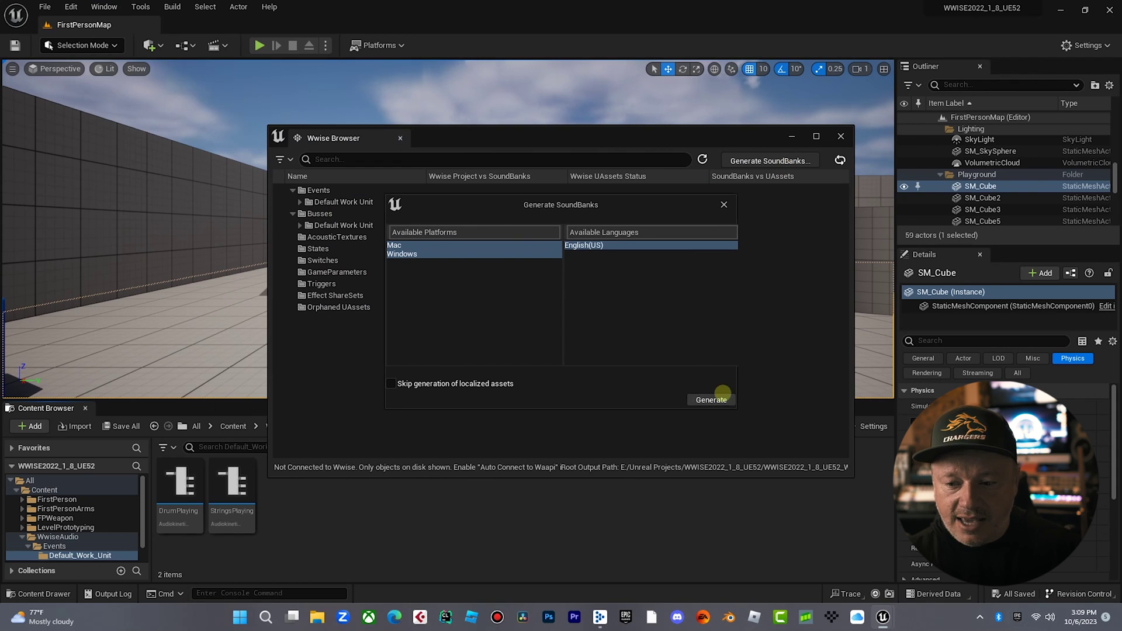
left_click(723, 398)
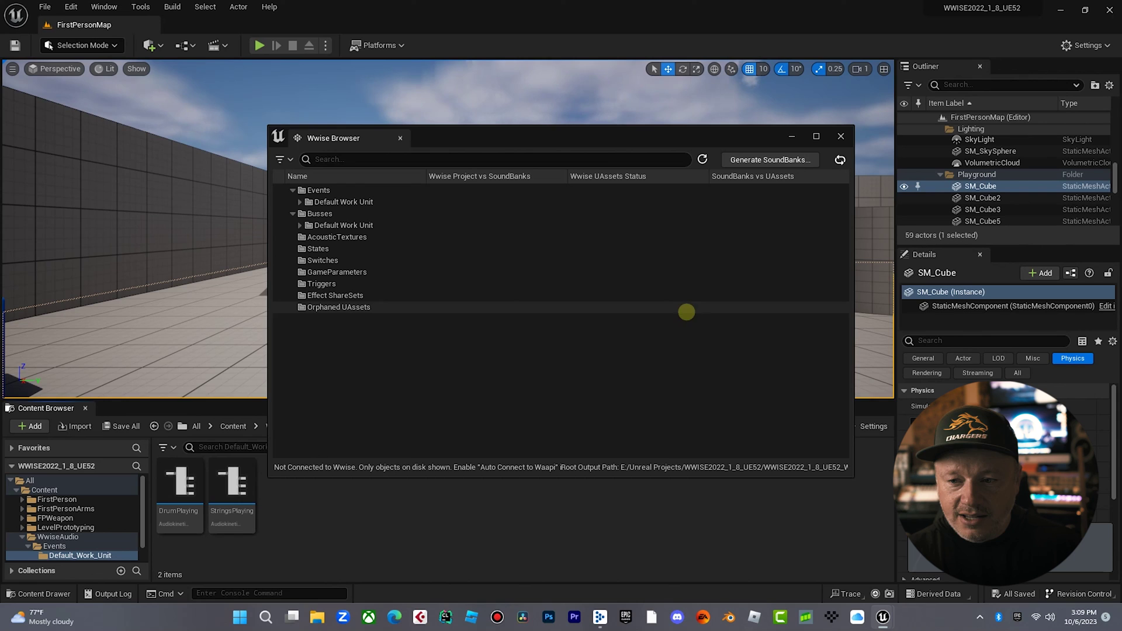
- Reconcile the DrumPlaying event asset under Events > Default Work Unit, then close the browser
left_click(300, 201)
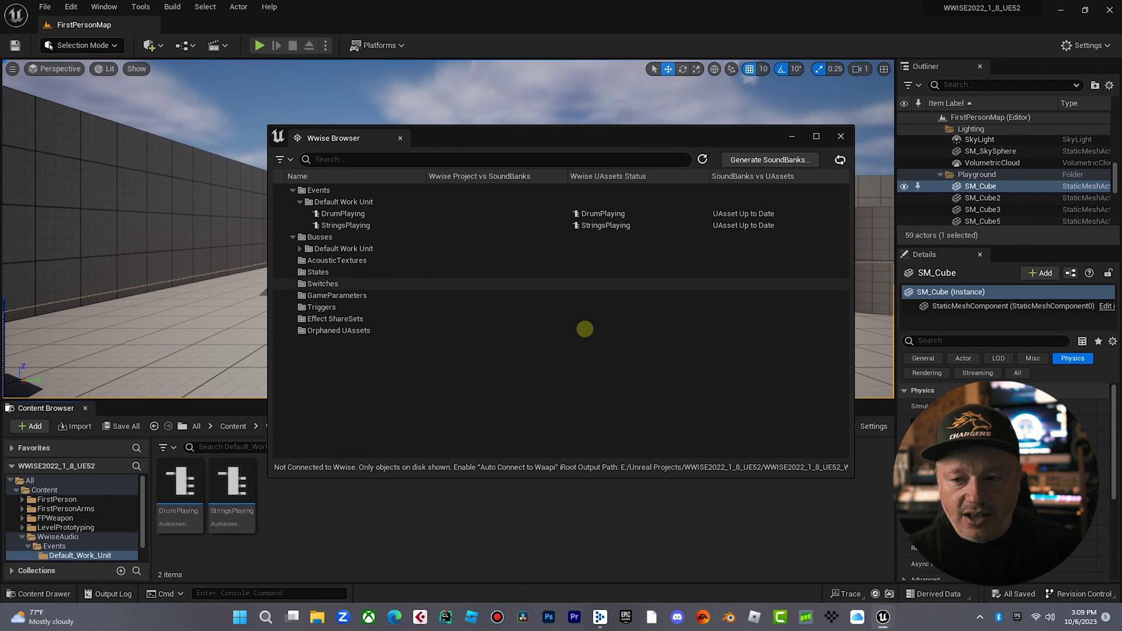
right_click(601, 214)
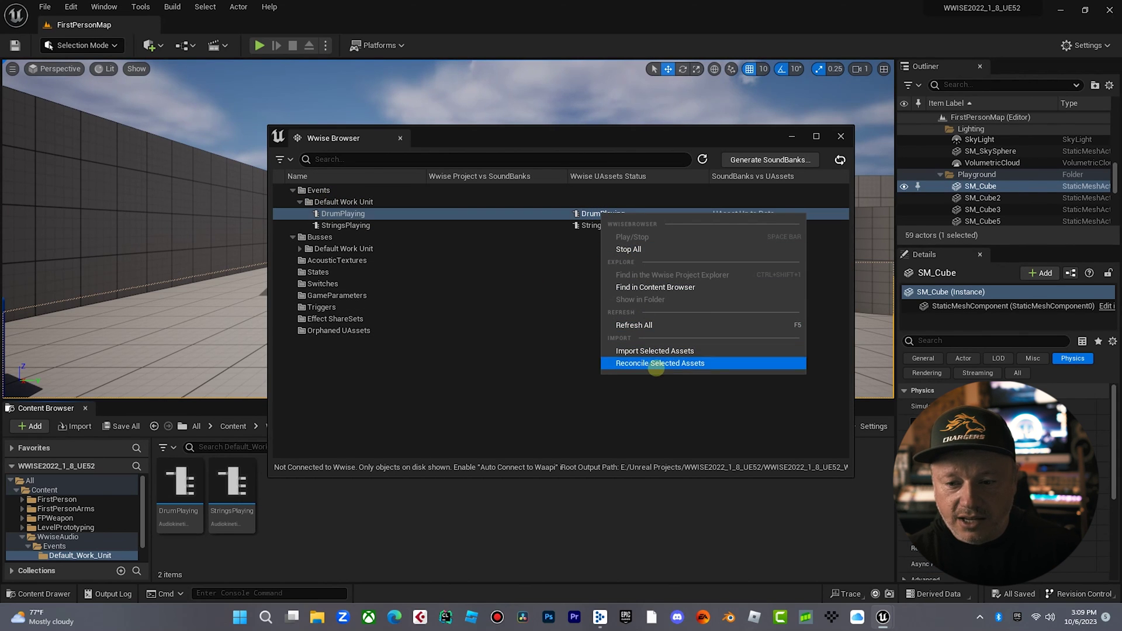
left_click(656, 364)
left_click(841, 135)
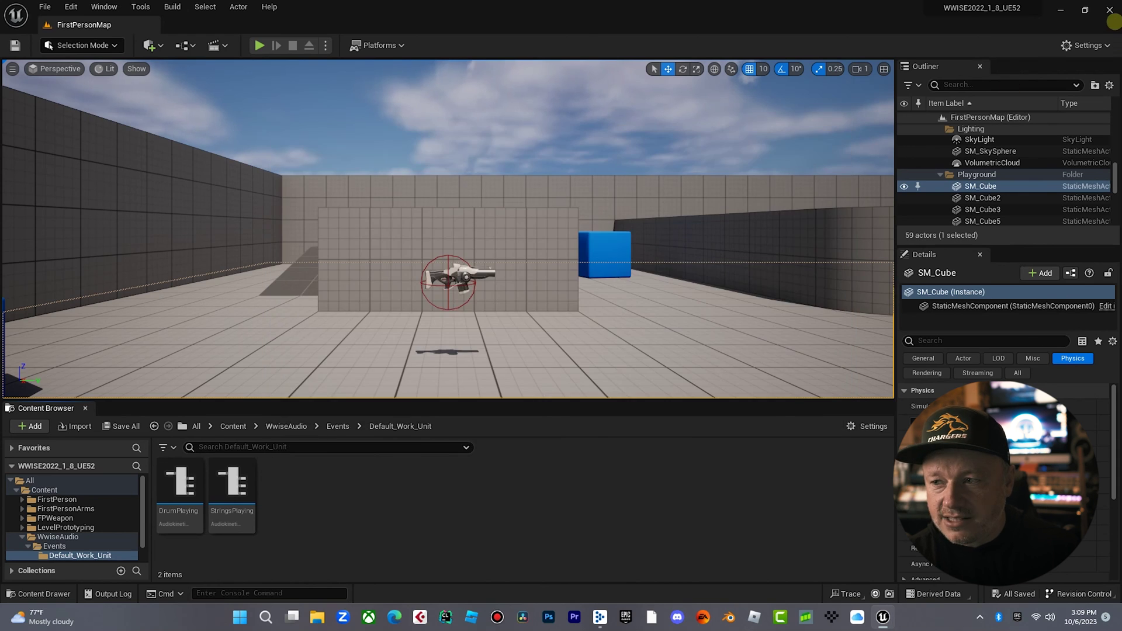